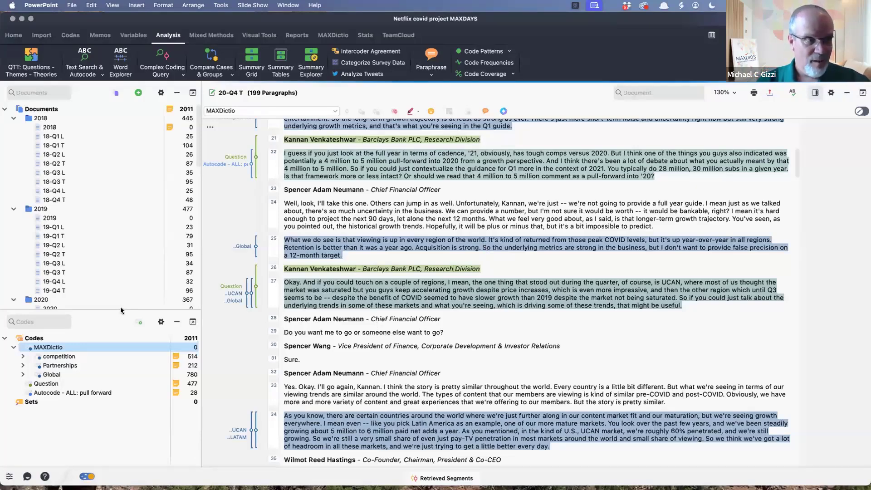
- Enlarge the code system area and expand the competition and Partnerships codes to show their subcodes
{"action": "left_click_drag", "start_coordinate": [129, 309], "coordinate": [124, 207]}
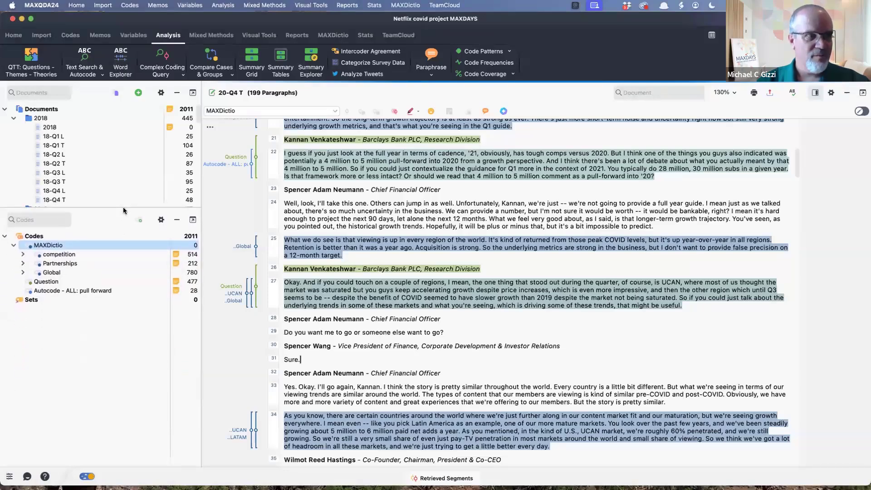
{"action": "left_click", "coordinate": [23, 255]}
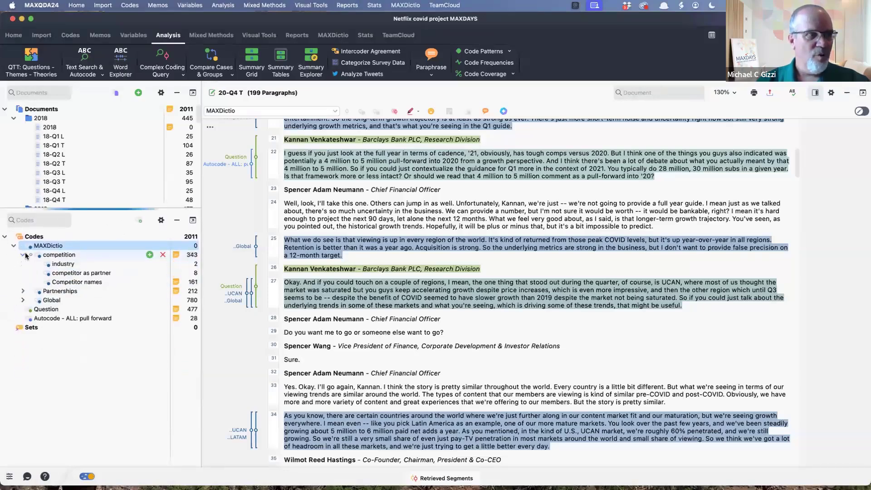
{"action": "left_click", "coordinate": [22, 291]}
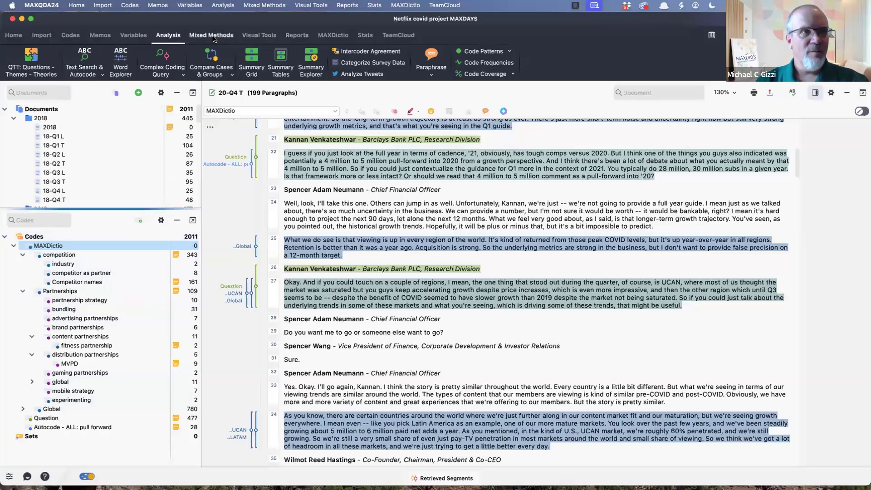
- Open the project's 9 Category dictionary in MAXDictio and review the search items of its Content category
{"action": "left_click", "coordinate": [333, 38]}
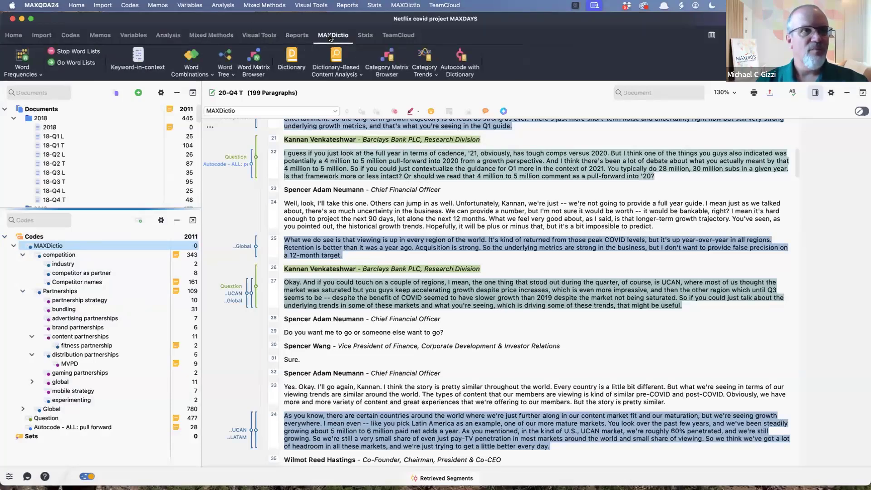
{"action": "left_click", "coordinate": [295, 59]}
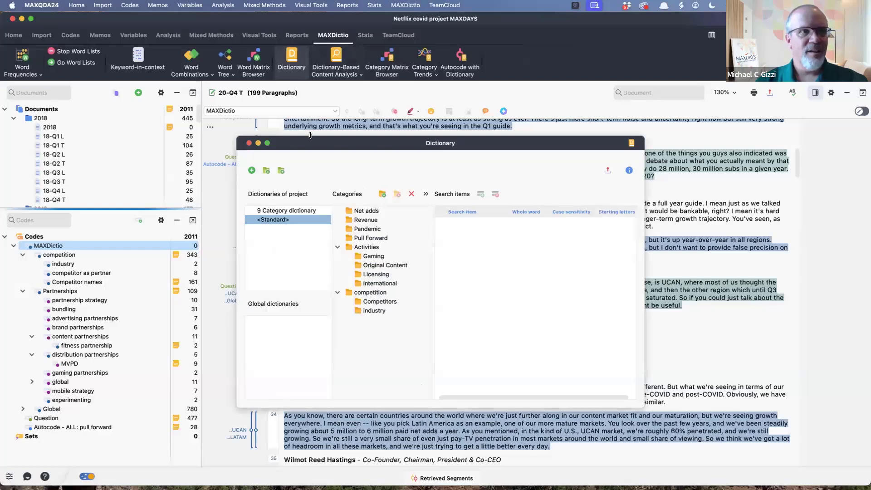
{"action": "left_click", "coordinate": [288, 212]}
{"action": "left_click", "coordinate": [363, 257]}
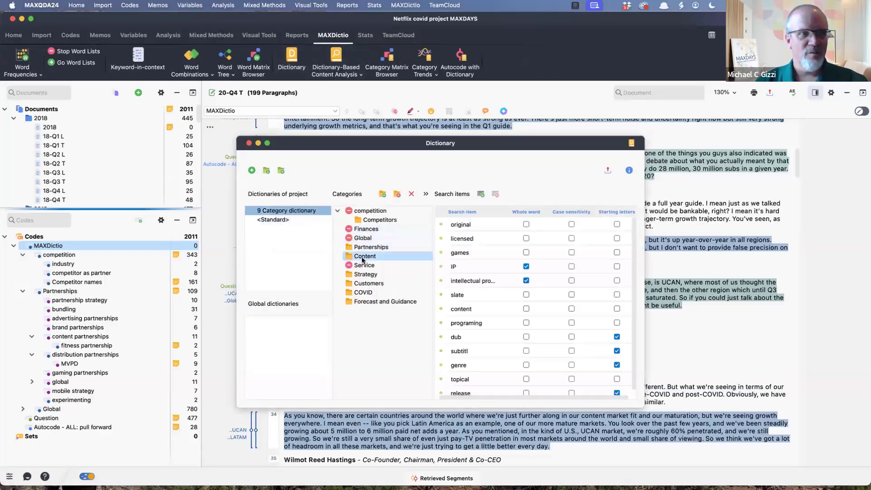
{"action": "scroll", "coordinate": [530, 319], "scroll_direction": "down", "scroll_amount": 1}
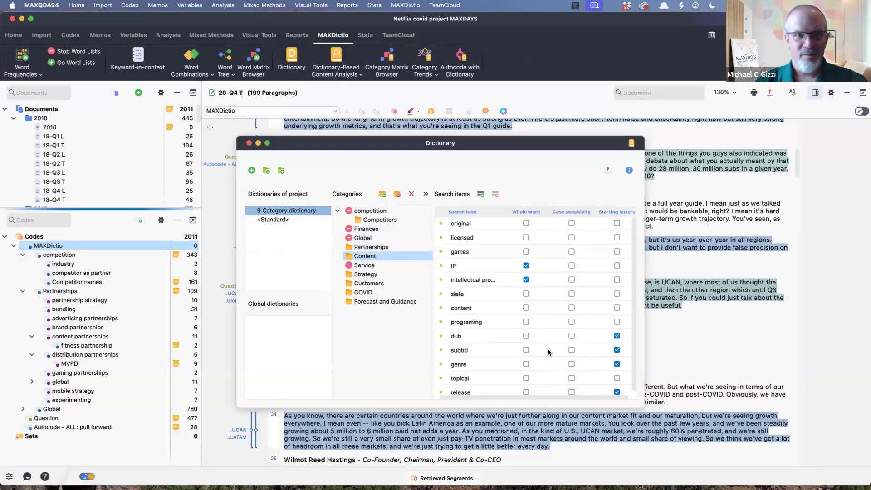
{"action": "scroll", "coordinate": [565, 369], "scroll_direction": "up", "scroll_amount": 1}
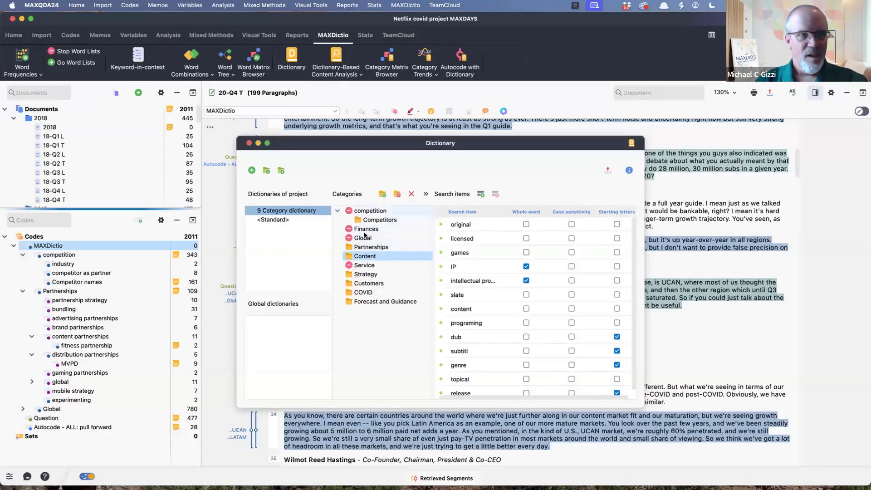
- Inspect the search items of the Customers and COVID categories in the 9 Category dictionary
{"action": "left_click", "coordinate": [365, 284]}
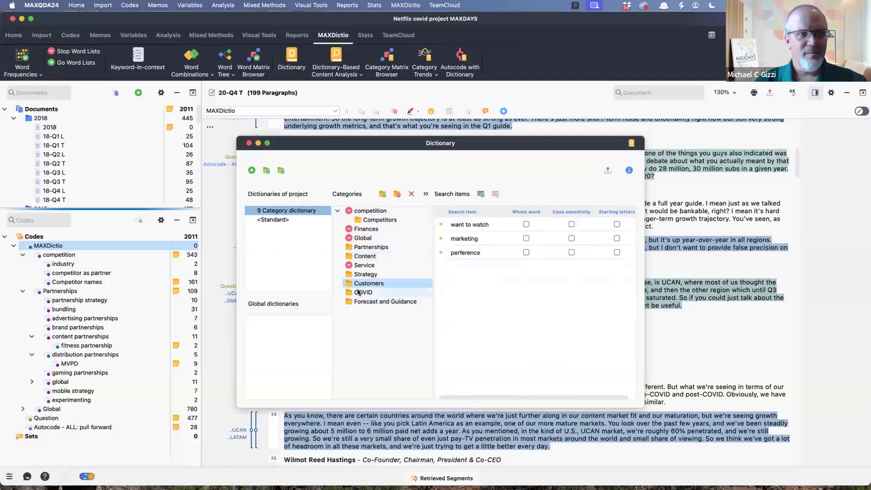
{"action": "left_click", "coordinate": [363, 293]}
{"action": "left_click", "coordinate": [359, 282]}
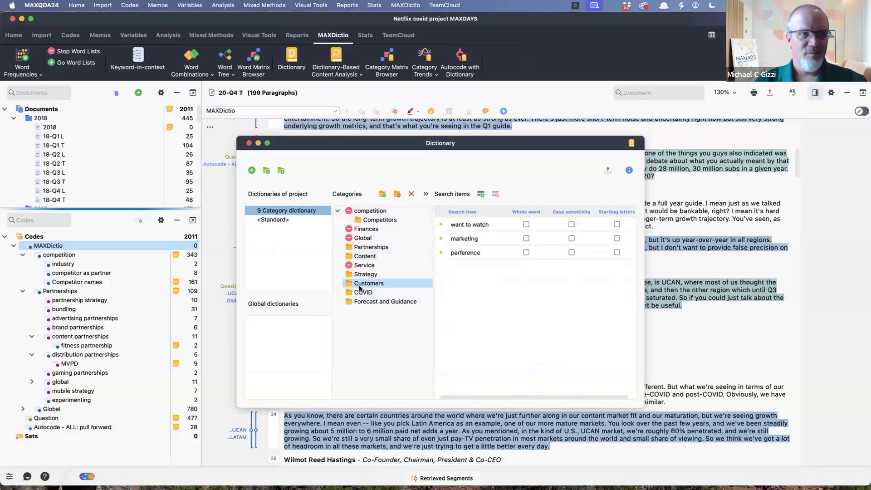
{"action": "left_click", "coordinate": [363, 292]}
{"action": "left_click", "coordinate": [373, 284]}
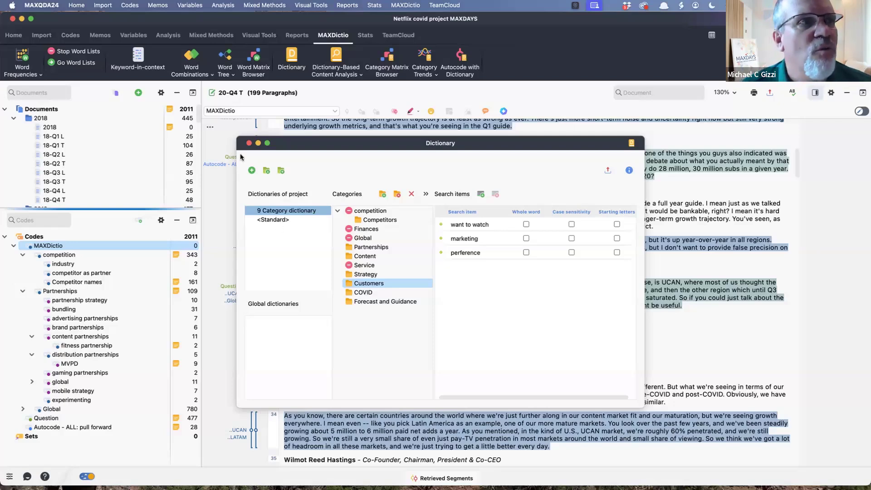
- Run the Word Matrix Browser for the listed pandemic-related search items, first by document sets and again with document groups as columns
{"action": "left_click", "coordinate": [245, 61]}
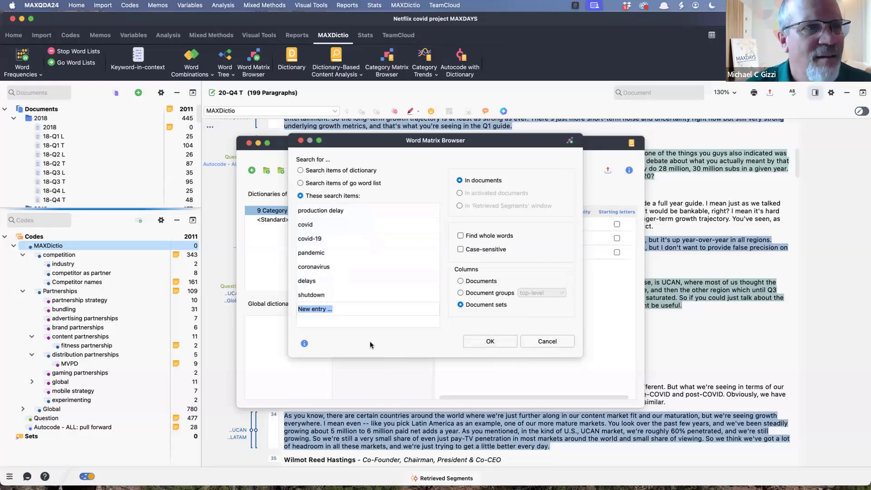
{"action": "left_click", "coordinate": [491, 342]}
{"action": "left_click", "coordinate": [490, 342]}
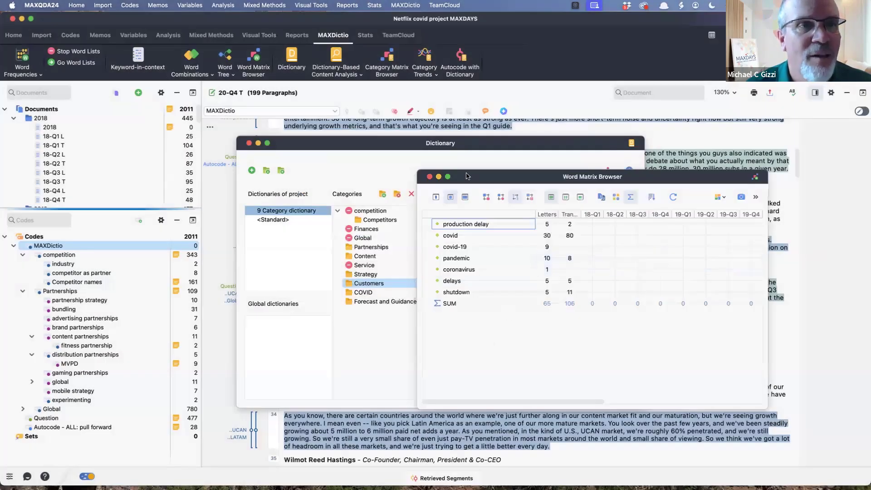
{"action": "left_click", "coordinate": [674, 197]}
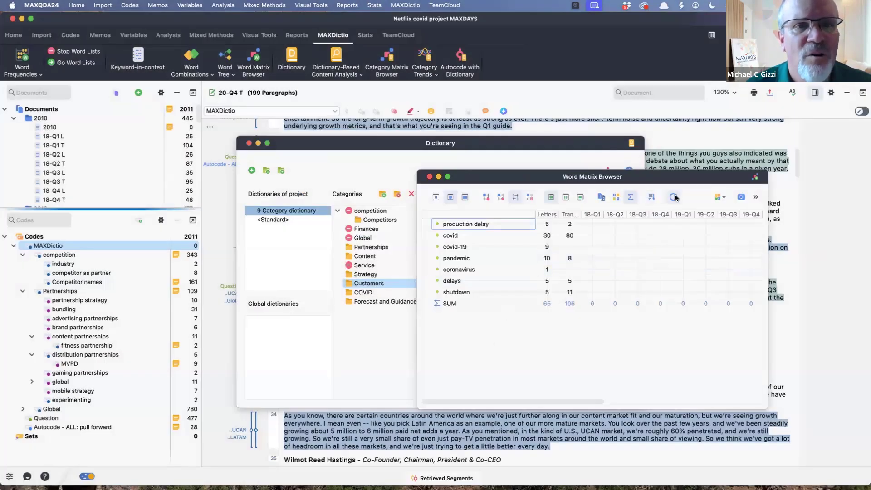
{"action": "left_click", "coordinate": [459, 294]}
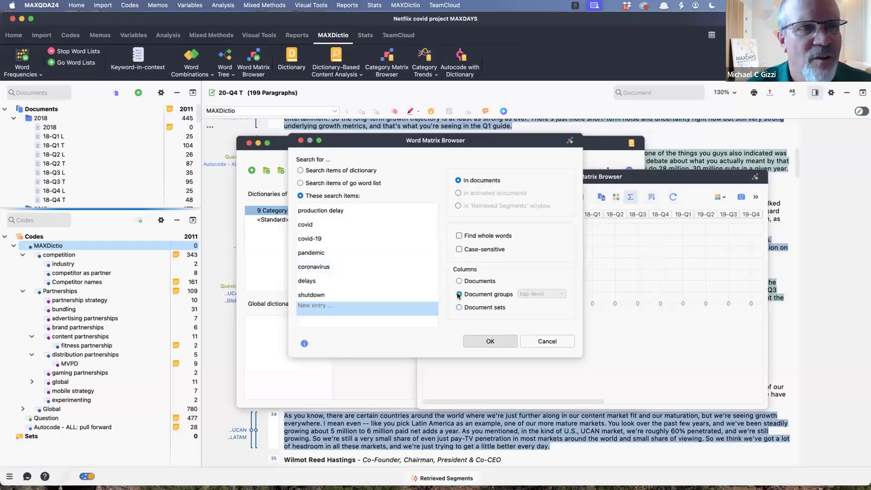
{"action": "left_click", "coordinate": [490, 341]}
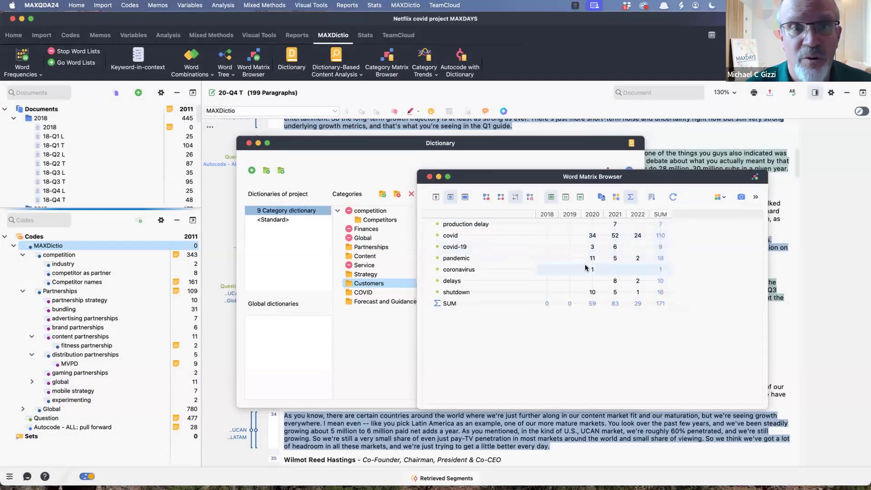
- Review the text hits for "covid" in the 2021 documents, and close the search results, word matrix and dictionary
{"action": "left_click", "coordinate": [615, 237]}
{"action": "double_click", "coordinate": [614, 237]}
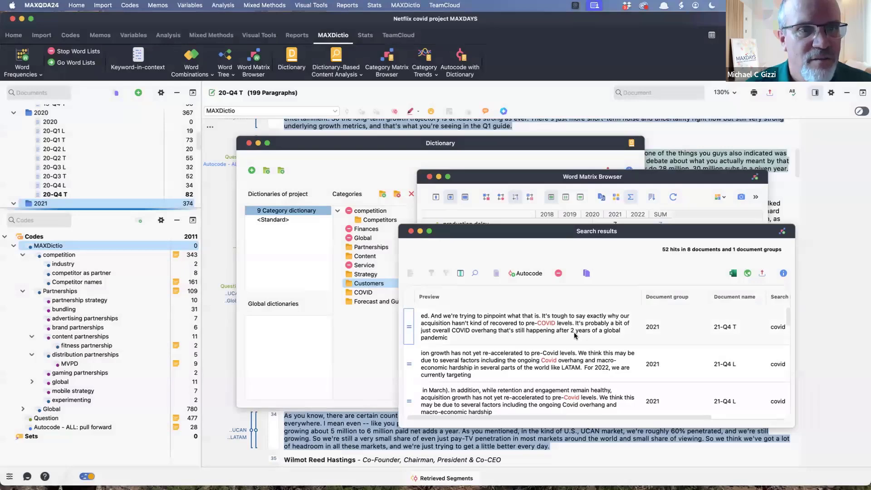
{"action": "scroll", "coordinate": [576, 335], "scroll_direction": "down", "scroll_amount": 10}
{"action": "scroll", "coordinate": [575, 335], "scroll_direction": "up", "scroll_amount": 10}
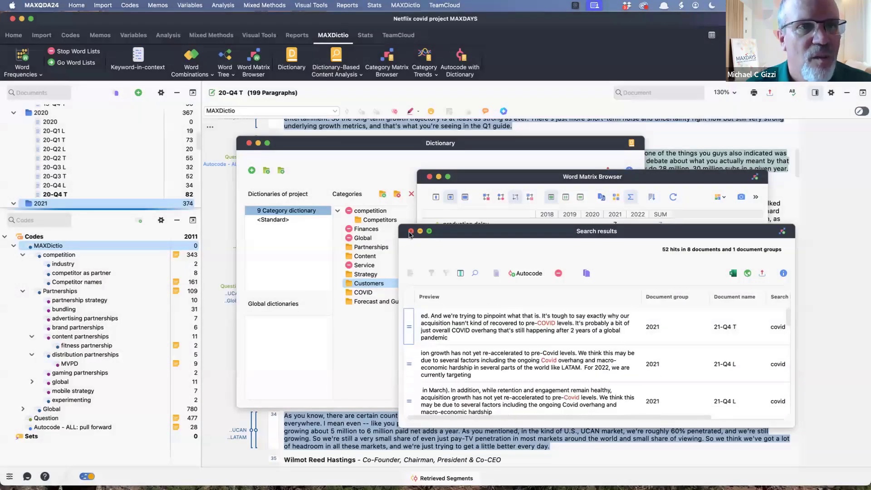
{"action": "left_click", "coordinate": [410, 232]}
{"action": "left_click", "coordinate": [429, 177]}
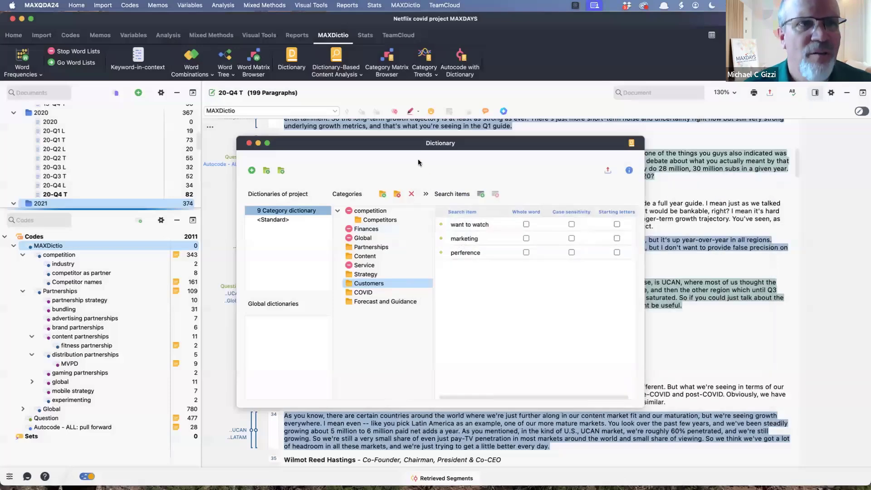
{"action": "left_click_drag", "start_coordinate": [424, 149], "coordinate": [475, 162]}
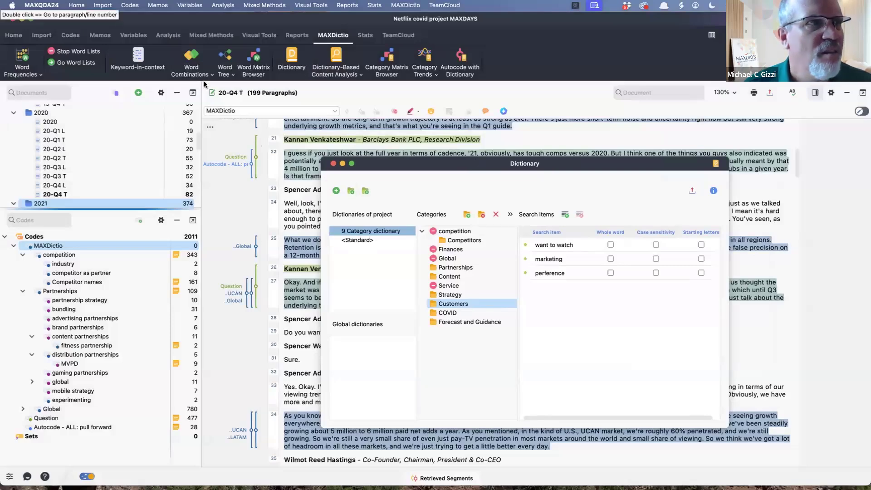
{"action": "left_click", "coordinate": [333, 164]}
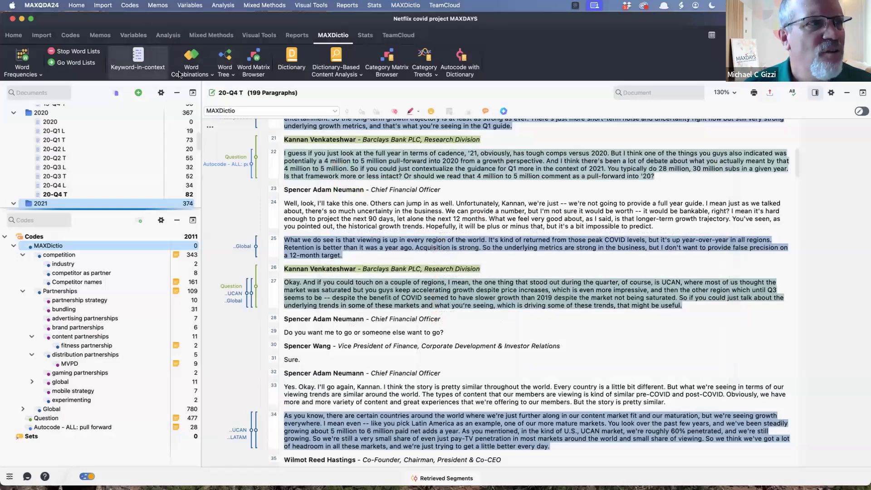
- Explore the word "covid" across the project with Word Explorer
{"action": "left_click", "coordinate": [171, 37]}
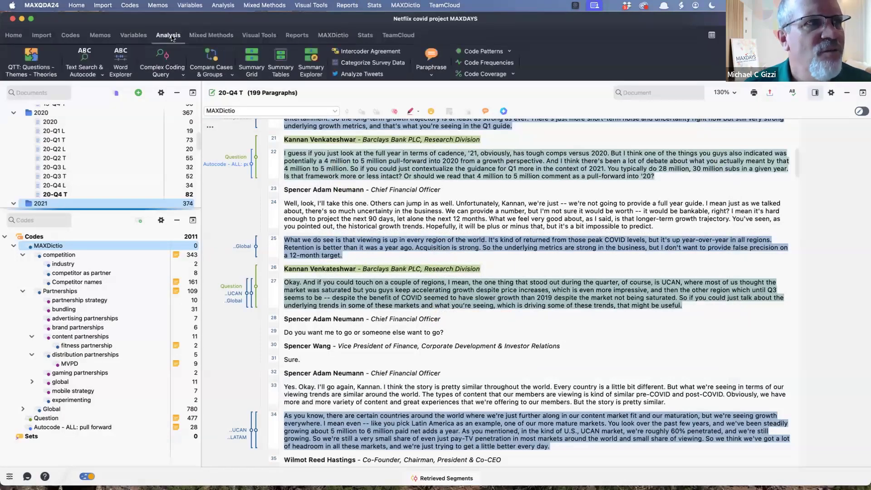
{"action": "left_click", "coordinate": [121, 61]}
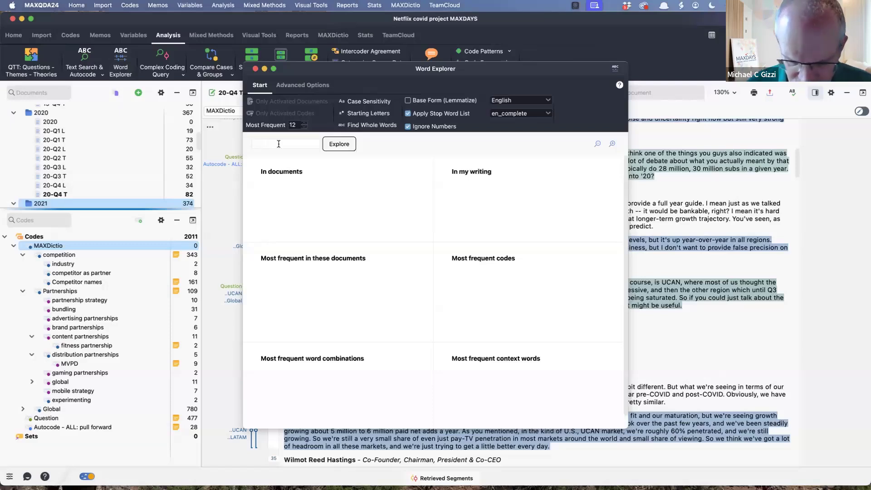
{"action": "type", "text": "covid"}
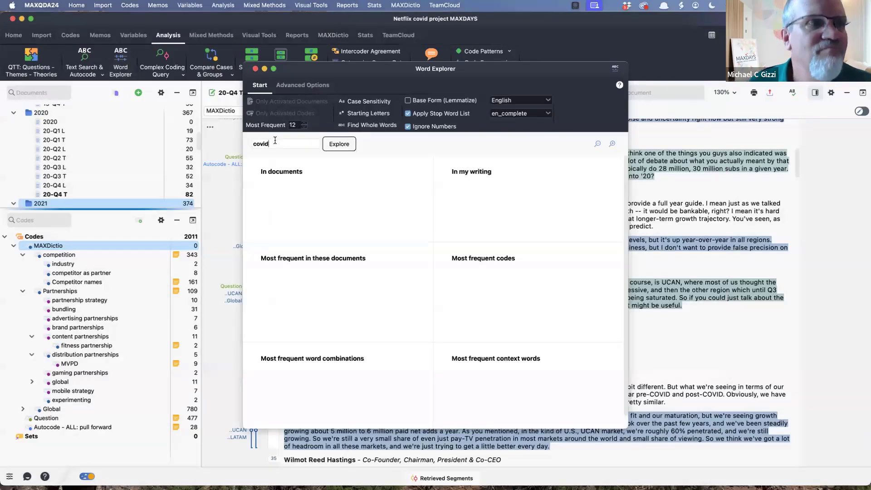
{"action": "left_click", "coordinate": [334, 146]}
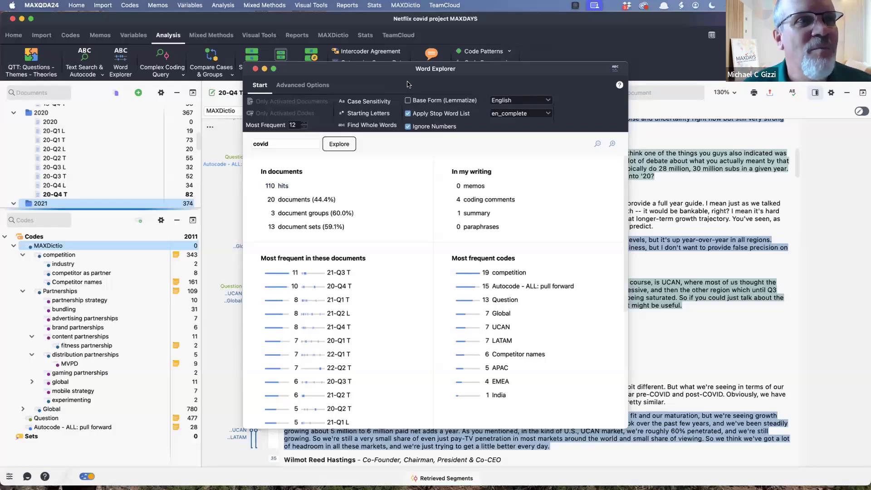
- Try exploring "covid" with case sensitivity enabled, and switch back to the case-insensitive exploration
{"action": "left_click", "coordinate": [371, 102]}
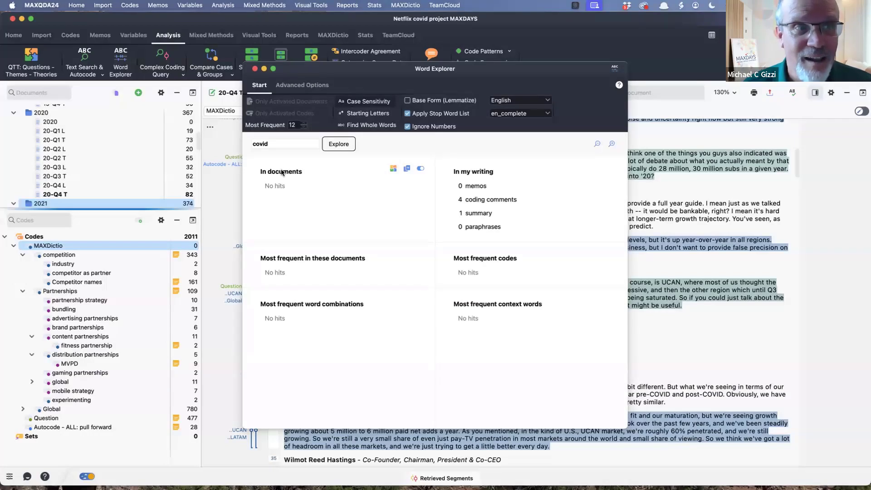
{"action": "left_click", "coordinate": [302, 144]}
{"action": "left_click", "coordinate": [338, 144]}
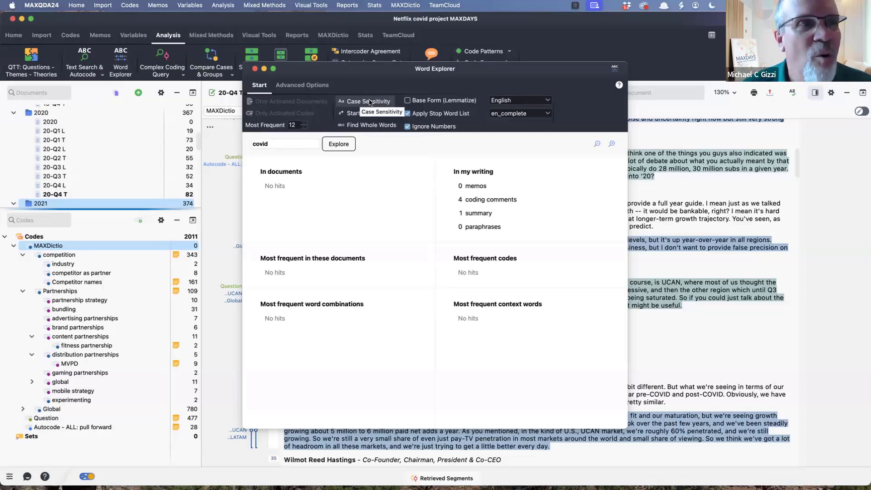
{"action": "left_click", "coordinate": [339, 144]}
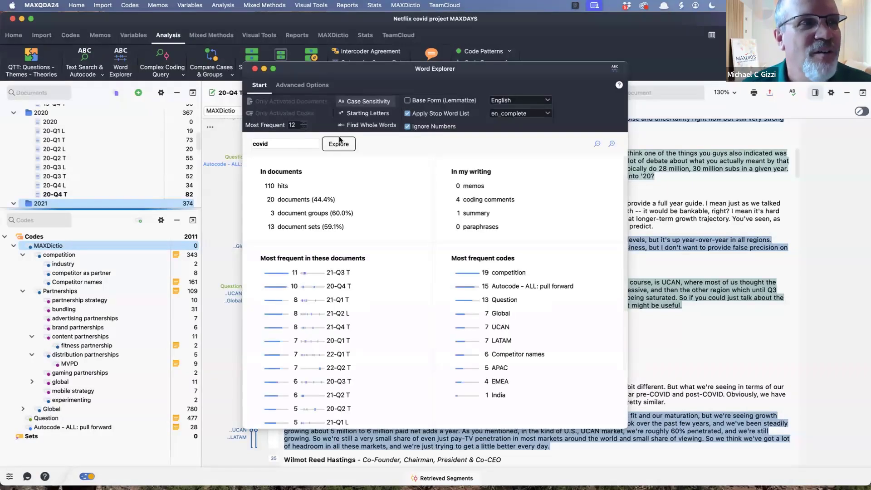
- Open the list of all document hits for "covid", read through the previews, and close the list
{"action": "left_click", "coordinate": [281, 187]}
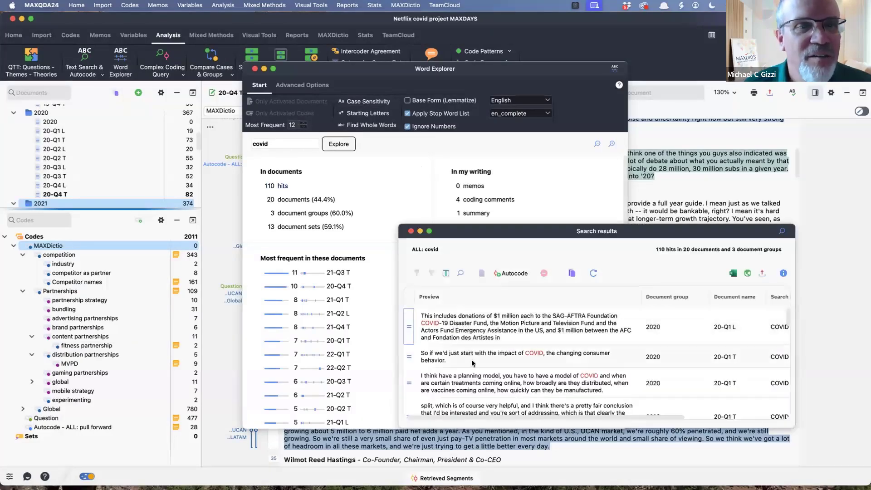
{"action": "scroll", "coordinate": [472, 360], "scroll_direction": "down", "scroll_amount": 2}
{"action": "scroll", "coordinate": [428, 326], "scroll_direction": "up", "scroll_amount": 2}
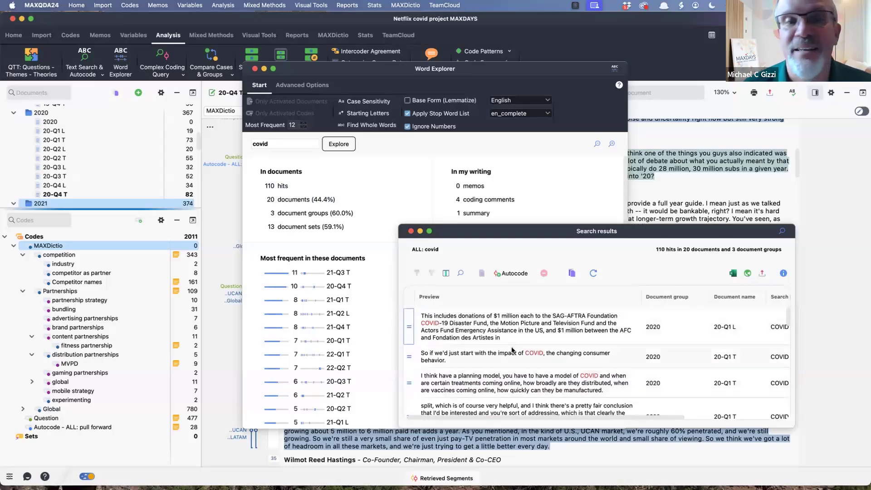
{"action": "scroll", "coordinate": [513, 350], "scroll_direction": "down", "scroll_amount": 2}
{"action": "scroll", "coordinate": [512, 349], "scroll_direction": "down", "scroll_amount": 3}
{"action": "scroll", "coordinate": [512, 349], "scroll_direction": "up", "scroll_amount": 5}
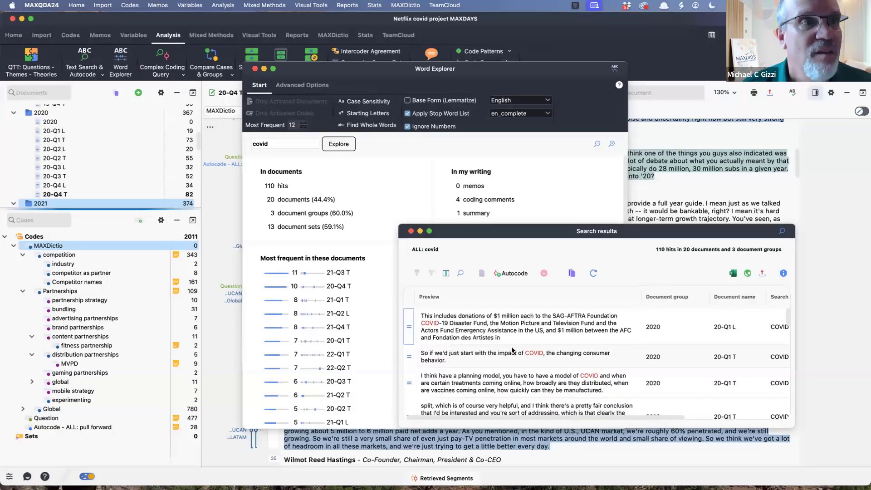
{"action": "left_click_drag", "start_coordinate": [503, 237], "coordinate": [497, 247]}
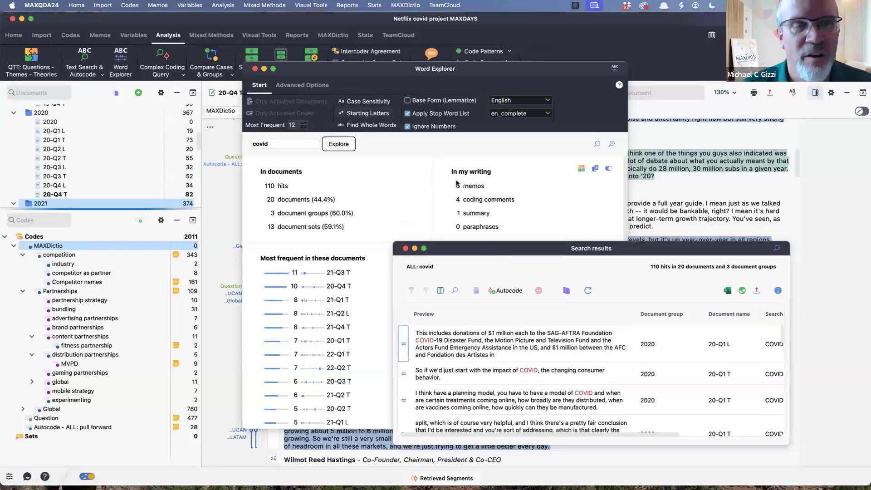
{"action": "left_click", "coordinate": [405, 248]}
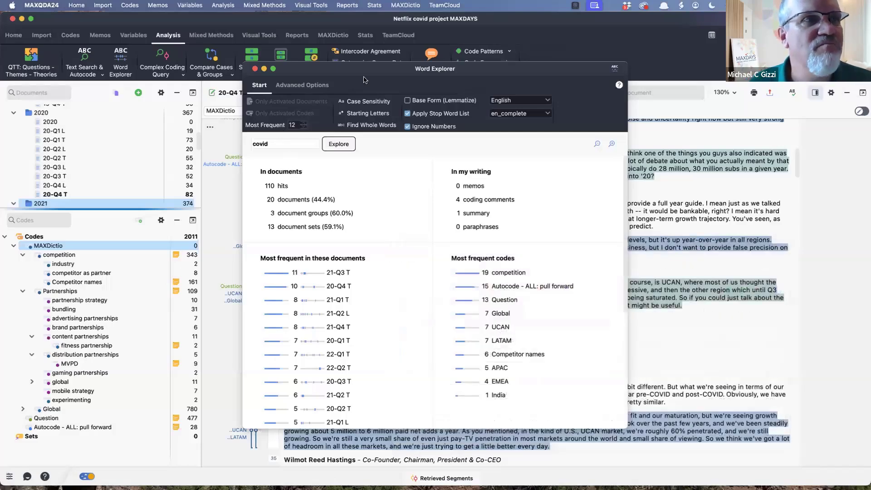
- Create a new project dictionary named "pandemic" in MAXDictio, keeping the Word Explorer open
{"action": "left_click_drag", "start_coordinate": [351, 69], "coordinate": [396, 90]}
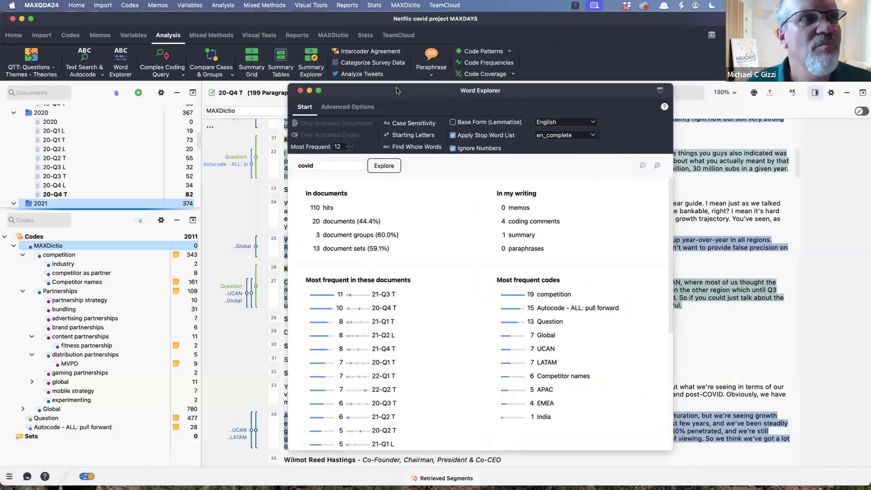
{"action": "left_click", "coordinate": [334, 35]}
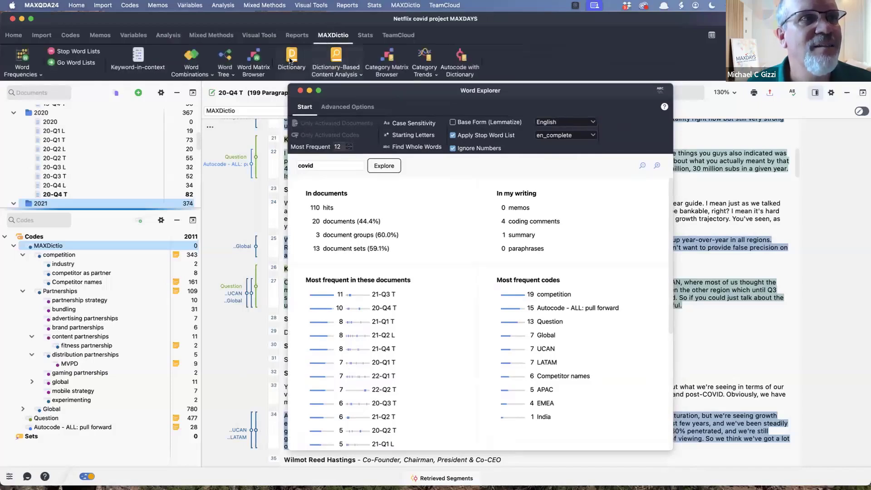
{"action": "left_click", "coordinate": [291, 61]}
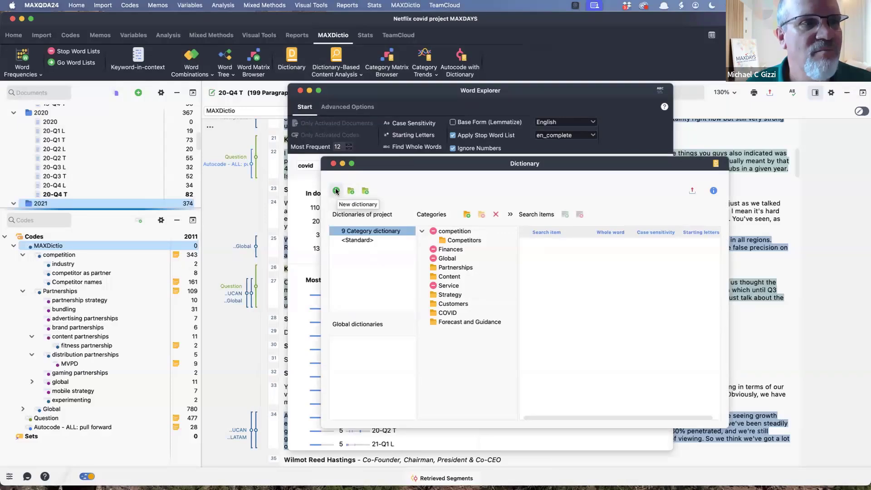
{"action": "left_click", "coordinate": [337, 191]}
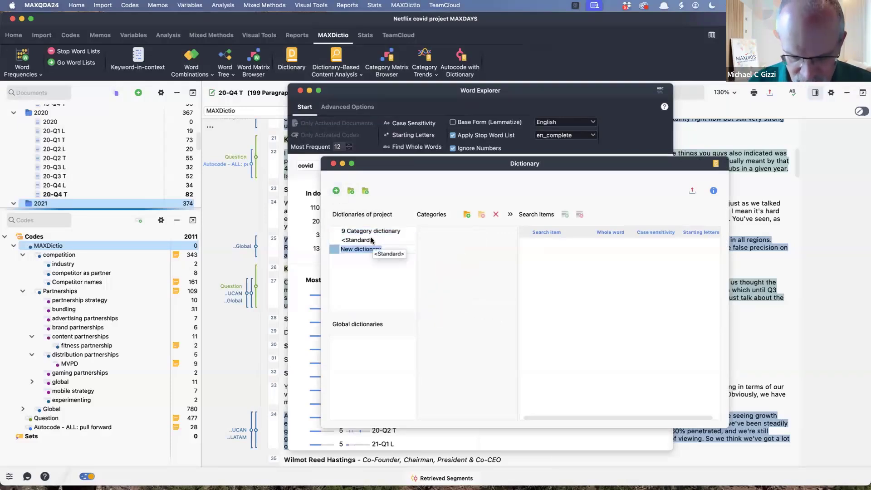
{"action": "type", "text": "pandemic"}
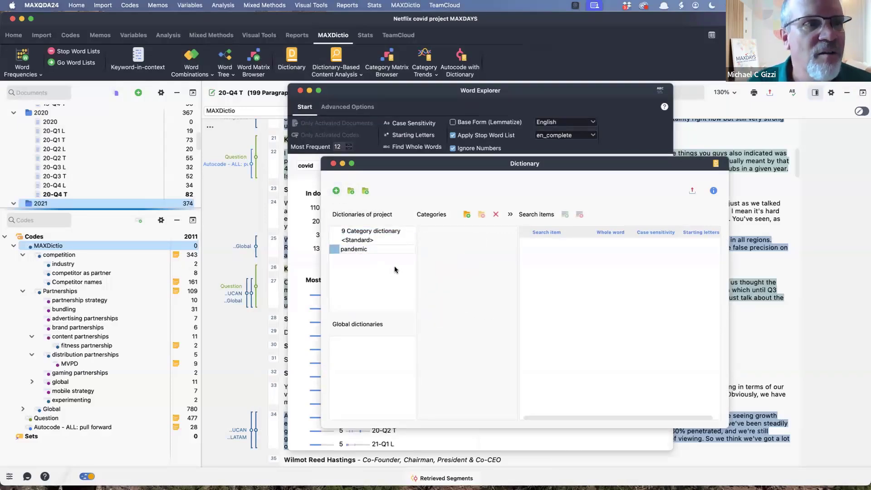
{"action": "key", "text": "Return"}
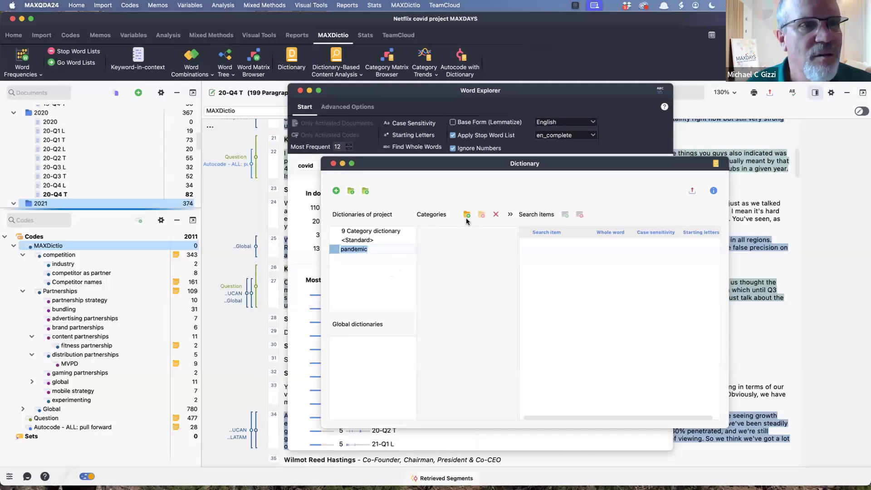
- Add a category named "Covid-related" to the pandemic dictionary
{"action": "left_click", "coordinate": [467, 215]}
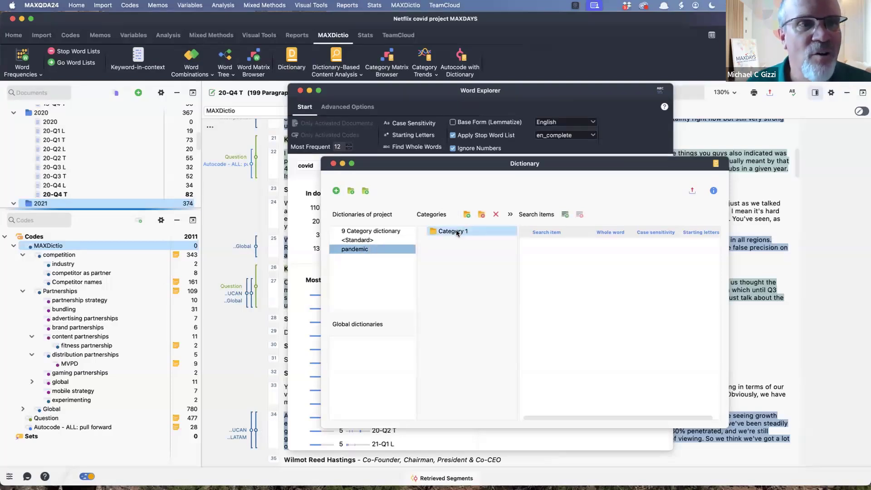
{"action": "double_click", "coordinate": [454, 232]}
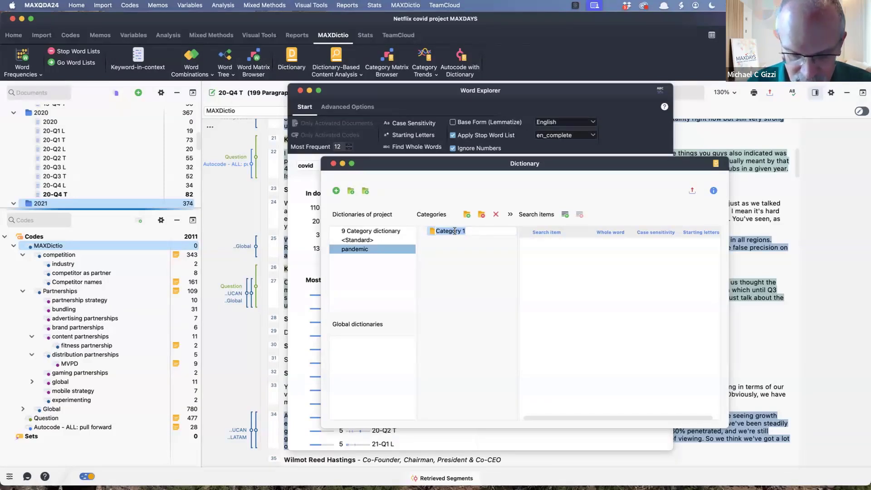
{"action": "type", "text": "p"}
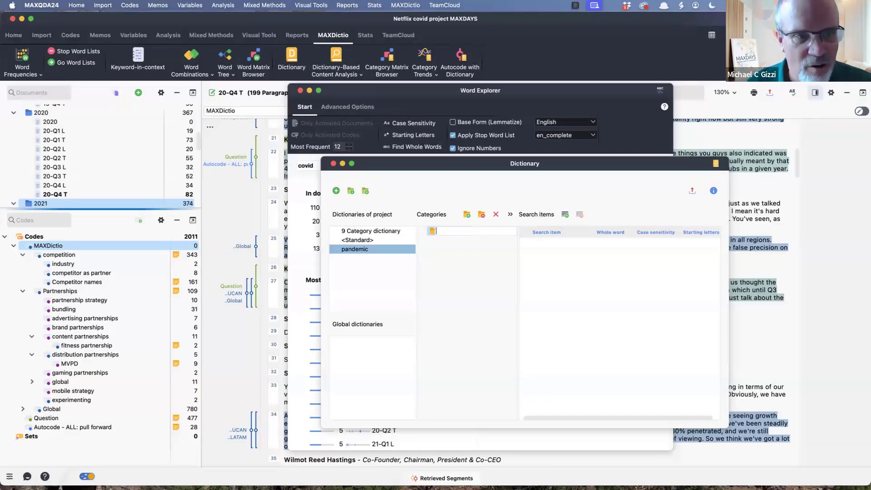
{"action": "type", "text": "Covid"}
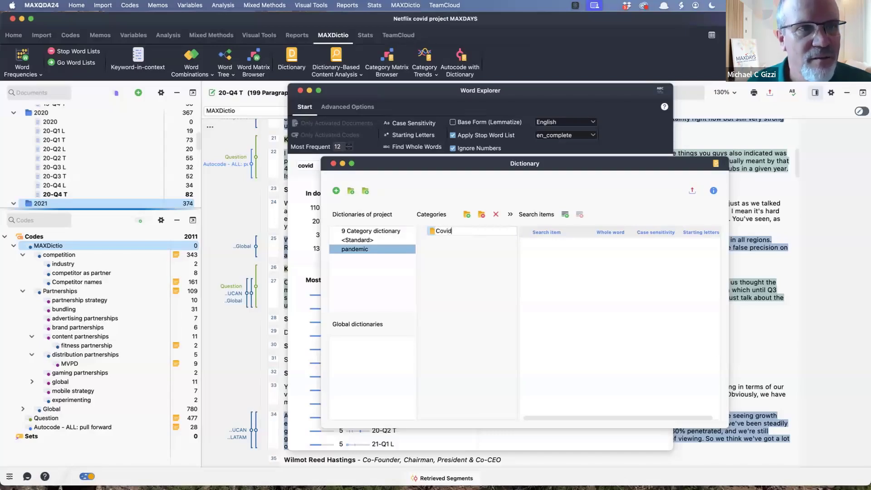
{"action": "type", "text": "-relared"}
{"action": "key", "text": "BackSpace"}
{"action": "key", "text": "BackSpace"}
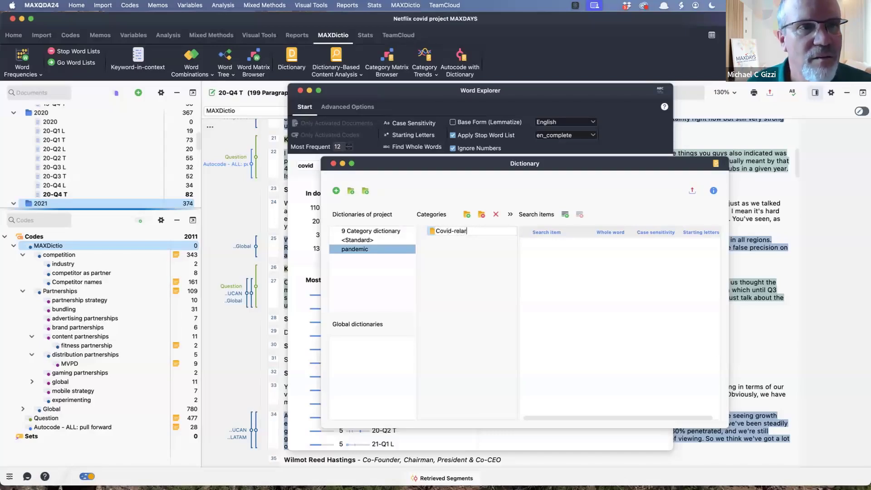
{"action": "key", "text": "BackSpace"}
{"action": "type", "text": "ted"}
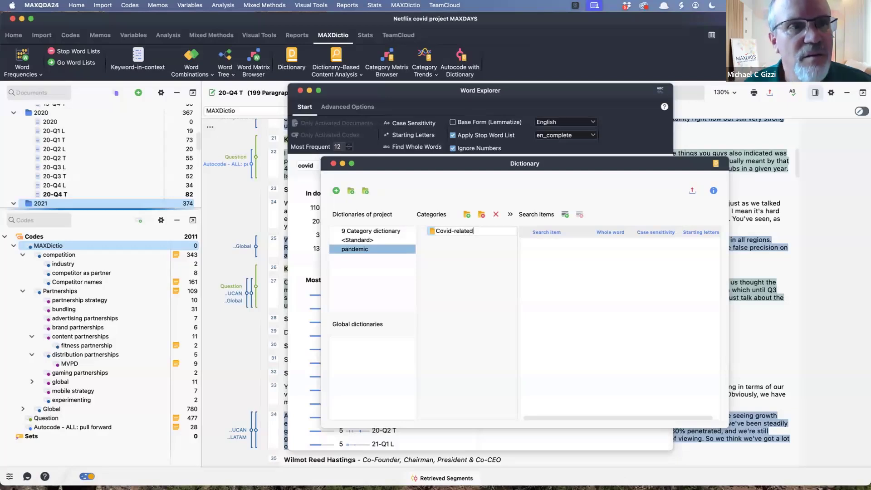
{"action": "key", "text": "Return"}
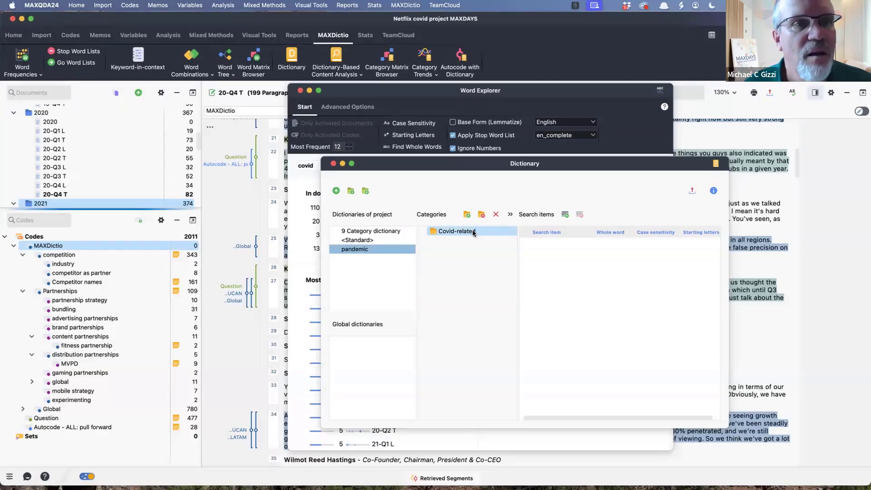
- Add the search item "covid" to the Covid-related category and enable its Starting letters option
{"action": "left_click", "coordinate": [565, 215]}
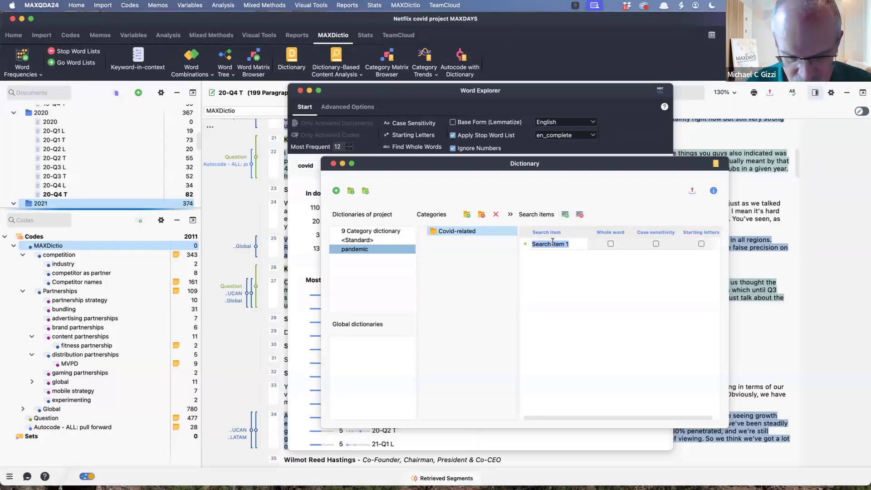
{"action": "type", "text": "covid"}
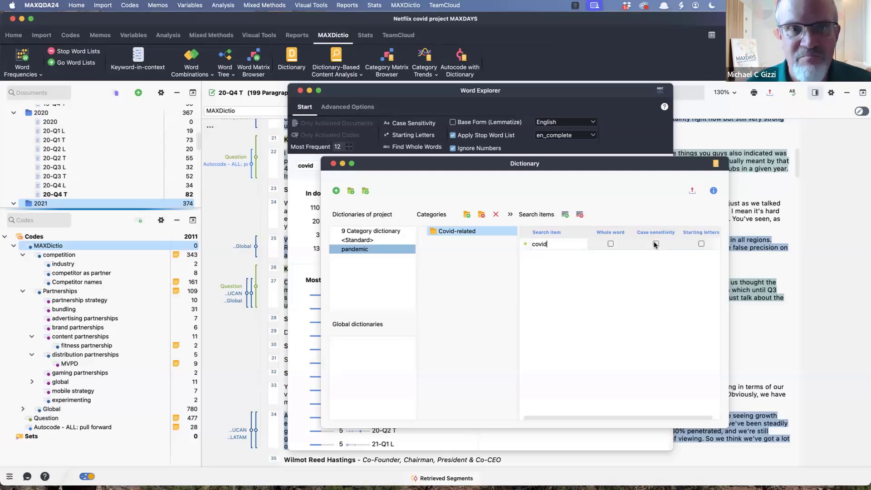
{"action": "left_click", "coordinate": [702, 244]}
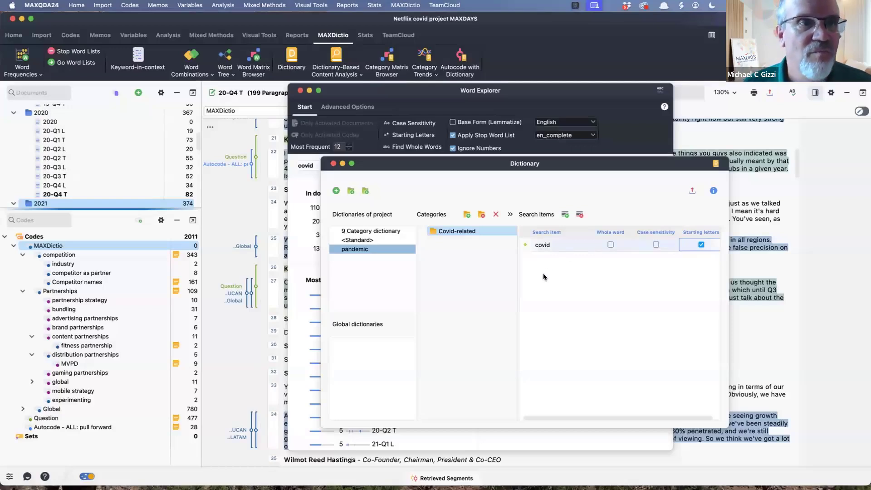
- Explore "covid-19" in Word Explorer and review its documents, codes, word combinations and context words
{"action": "left_click_drag", "start_coordinate": [490, 165], "coordinate": [555, 181]}
{"action": "left_click", "coordinate": [324, 167]}
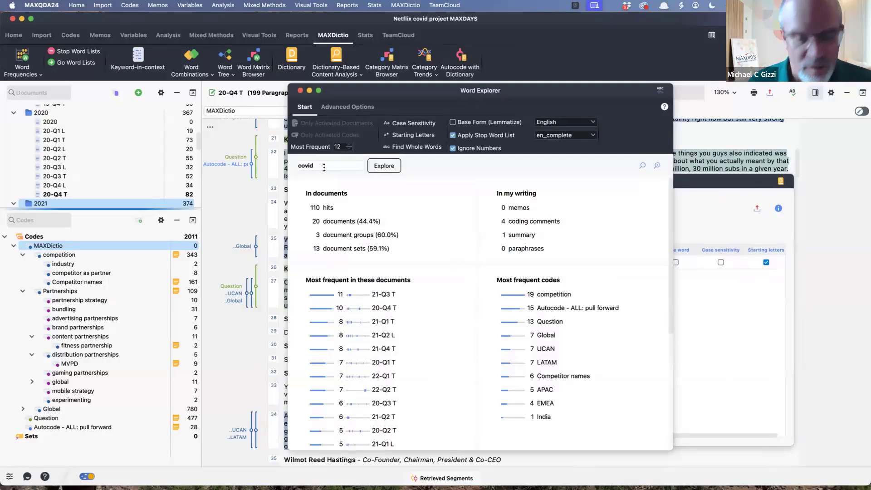
{"action": "type", "text": "-19"}
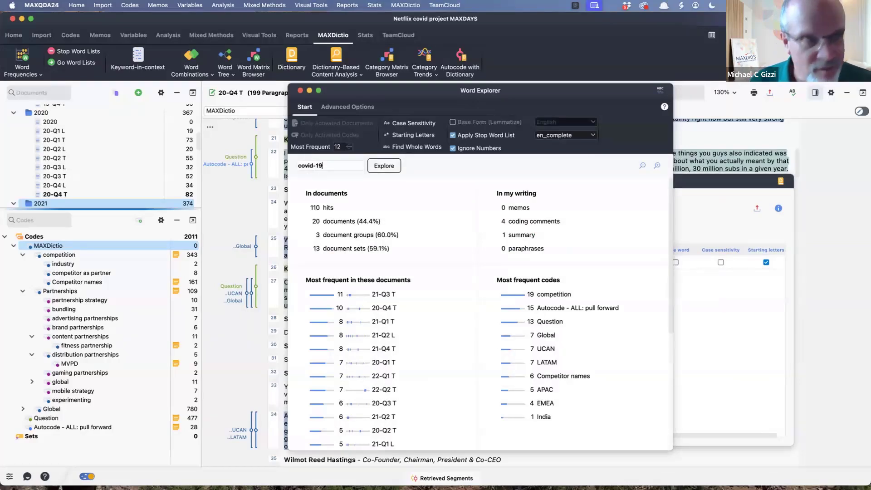
{"action": "left_click", "coordinate": [386, 168]}
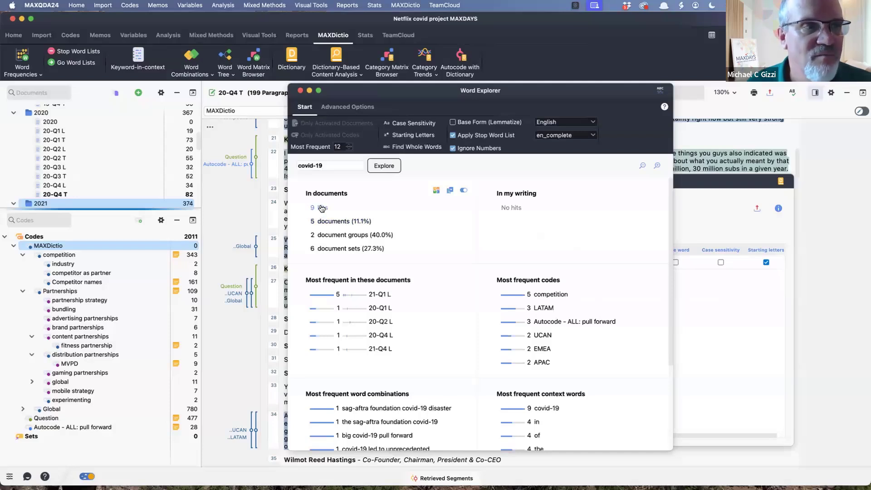
{"action": "scroll", "coordinate": [541, 305], "scroll_direction": "down", "scroll_amount": 1}
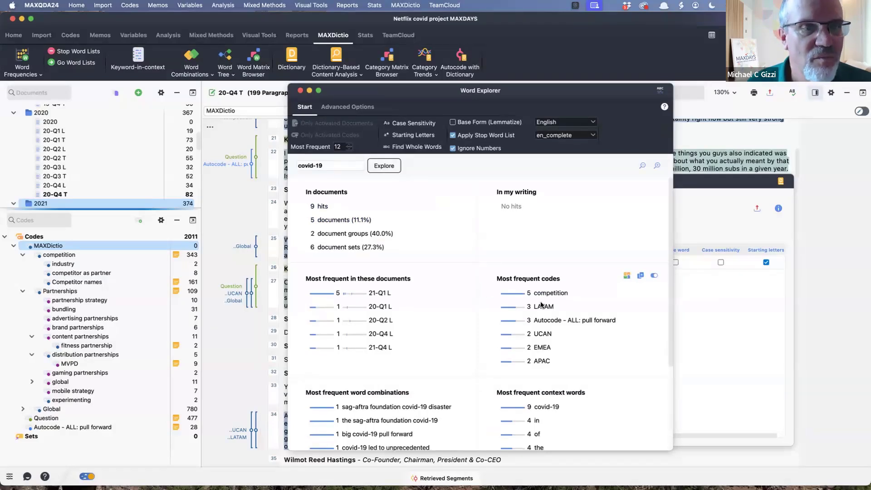
{"action": "scroll", "coordinate": [541, 305], "scroll_direction": "down", "scroll_amount": 5}
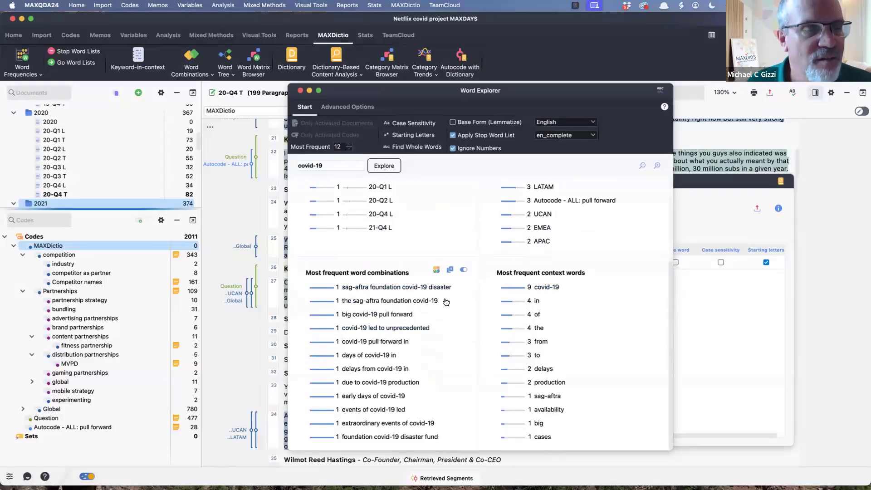
{"action": "scroll", "coordinate": [390, 345], "scroll_direction": "up", "scroll_amount": 2}
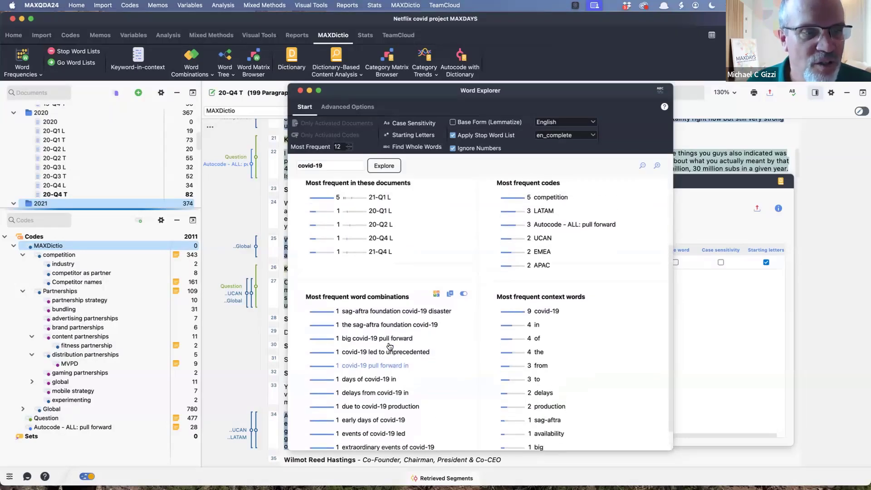
{"action": "scroll", "coordinate": [389, 346], "scroll_direction": "down", "scroll_amount": 2}
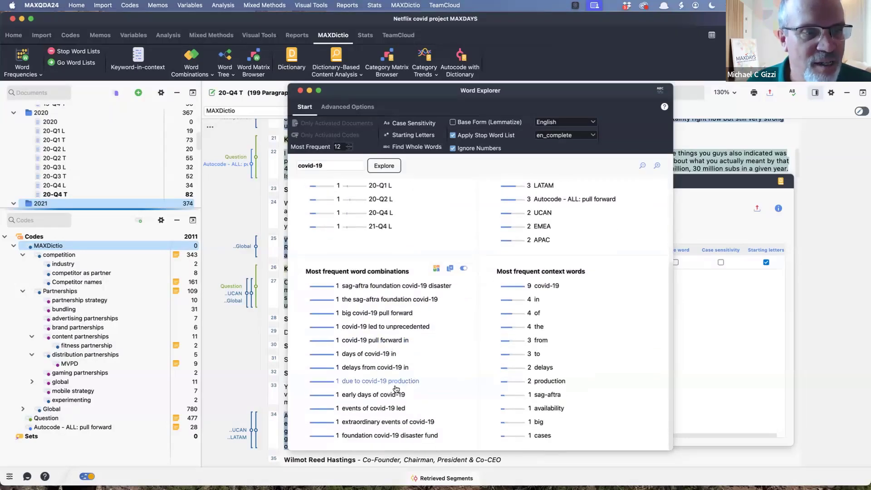
- Add the search item "covid-19" to the Covid-related category of the pandemic dictionary
{"action": "left_click", "coordinate": [756, 325]}
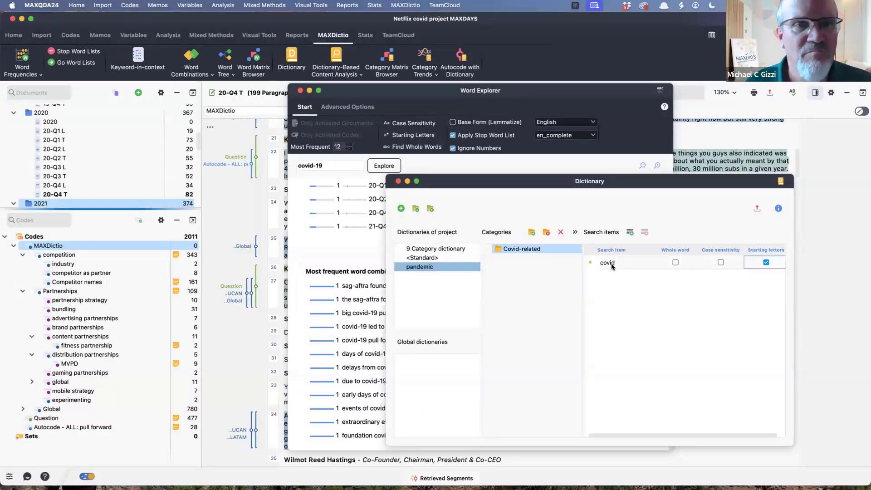
{"action": "left_click", "coordinate": [630, 233]}
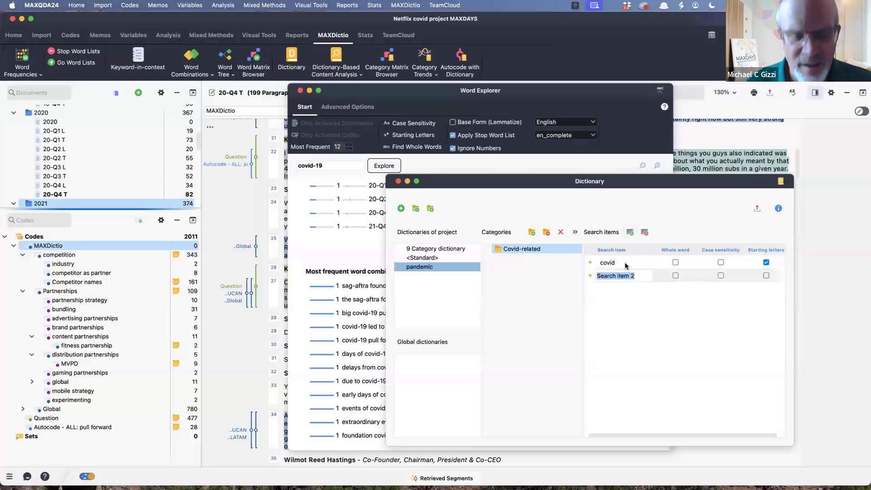
{"action": "type", "text": "covid-"}
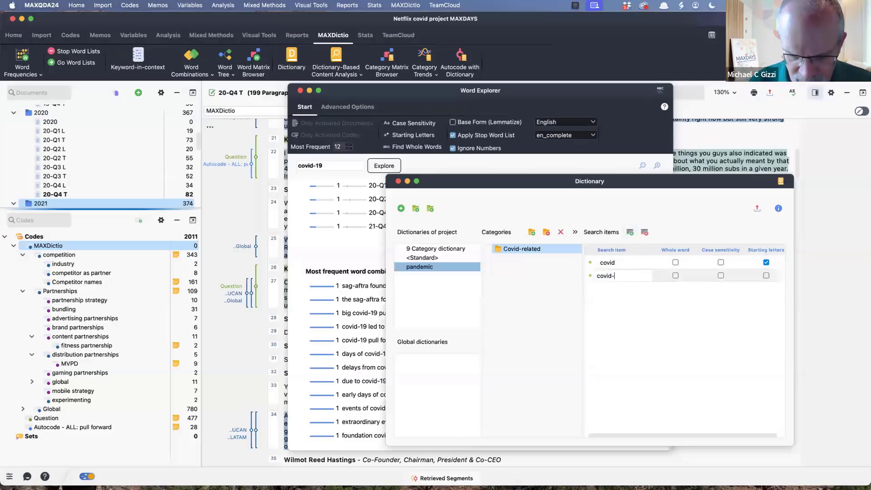
{"action": "type", "text": "19"}
{"action": "key", "text": "Return"}
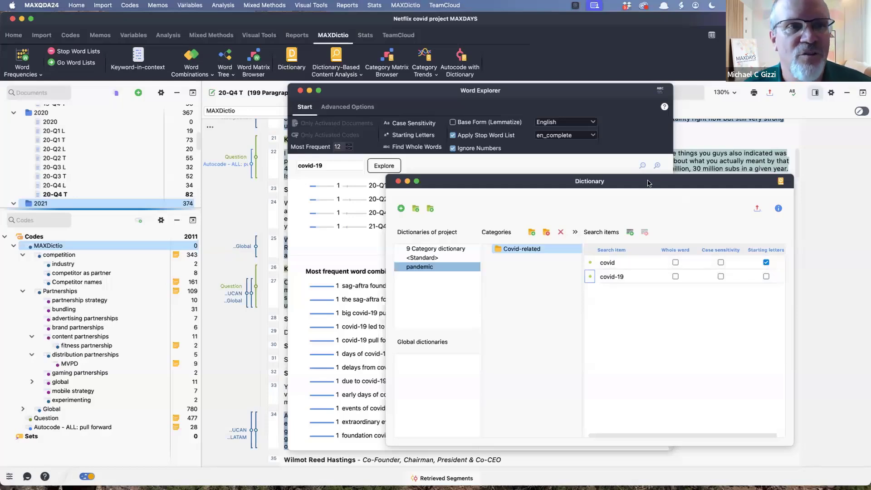
- Explore the word "pandemic" in Word Explorer and review its hits in the documents
{"action": "left_click_drag", "start_coordinate": [592, 187], "coordinate": [623, 181]}
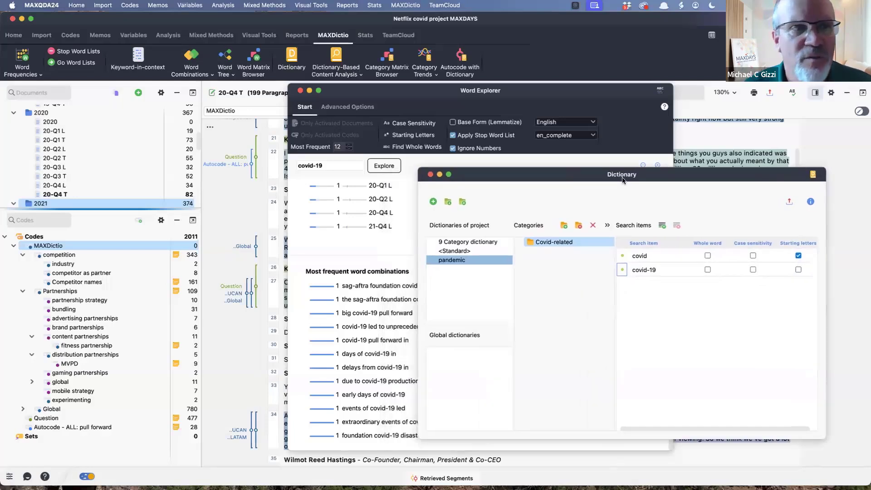
{"action": "left_click", "coordinate": [323, 166]}
{"action": "triple_click", "coordinate": [323, 166]}
{"action": "type", "text": "pandemic"}
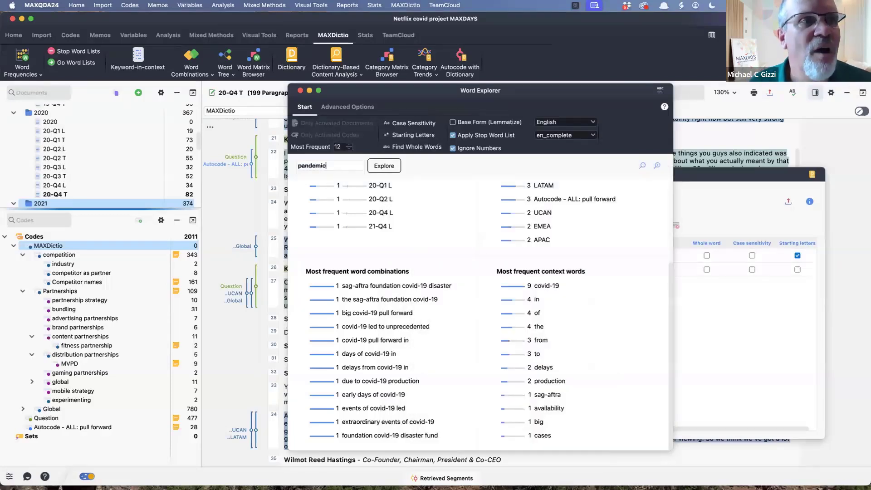
{"action": "left_click", "coordinate": [389, 167]}
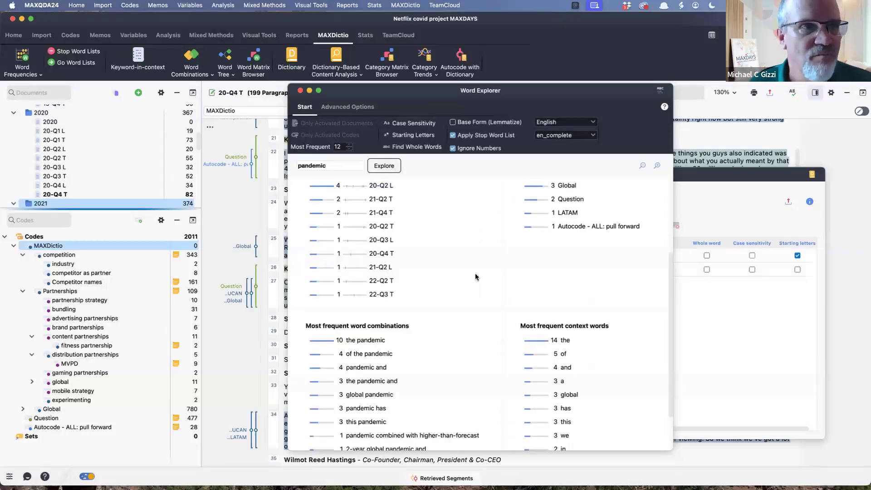
{"action": "scroll", "coordinate": [476, 277], "scroll_direction": "up", "scroll_amount": 3}
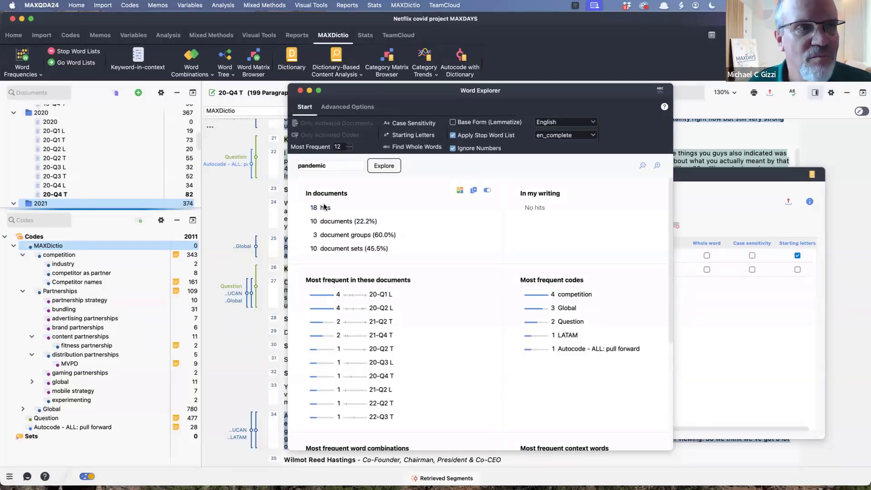
- Add the search item "pandemic" to the Covid-related category of the dictionary
{"action": "left_click", "coordinate": [765, 332]}
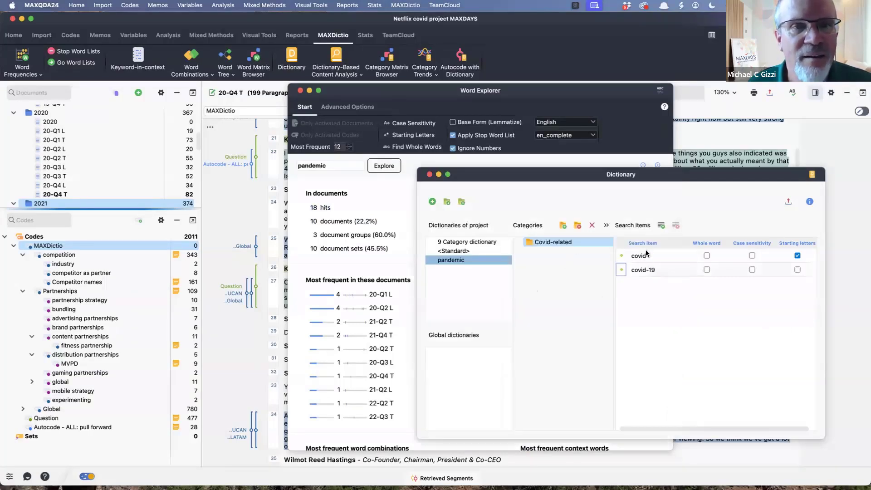
{"action": "left_click", "coordinate": [661, 226]}
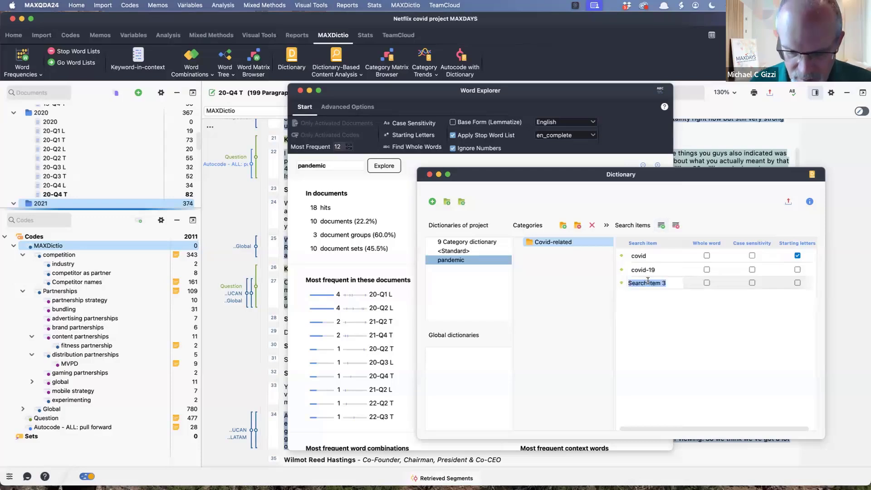
{"action": "type", "text": "pandemic"}
{"action": "key", "text": "Return"}
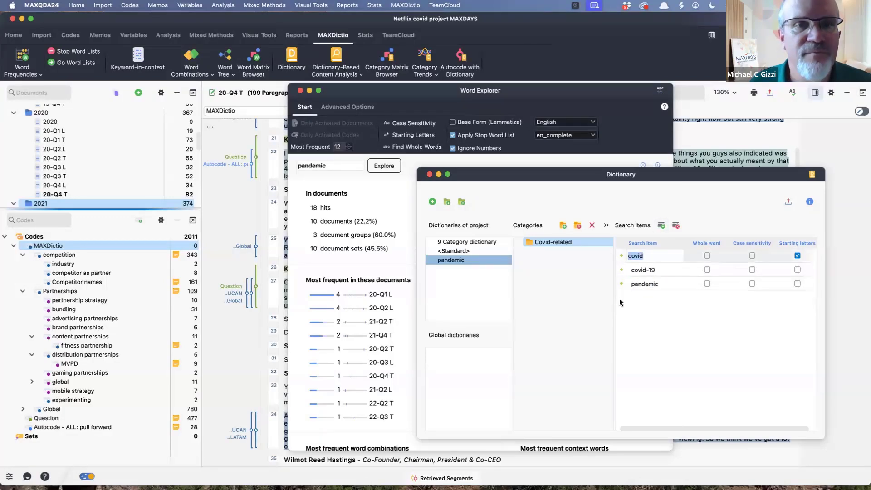
- Explore the word "production" in Word Explorer and review its most frequent word combinations and document hits
{"action": "double_click", "coordinate": [341, 162]}
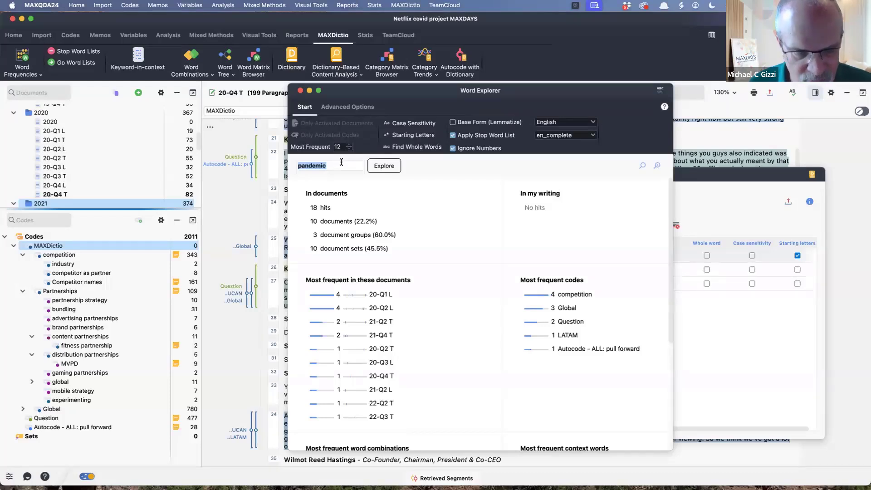
{"action": "type", "text": "production"}
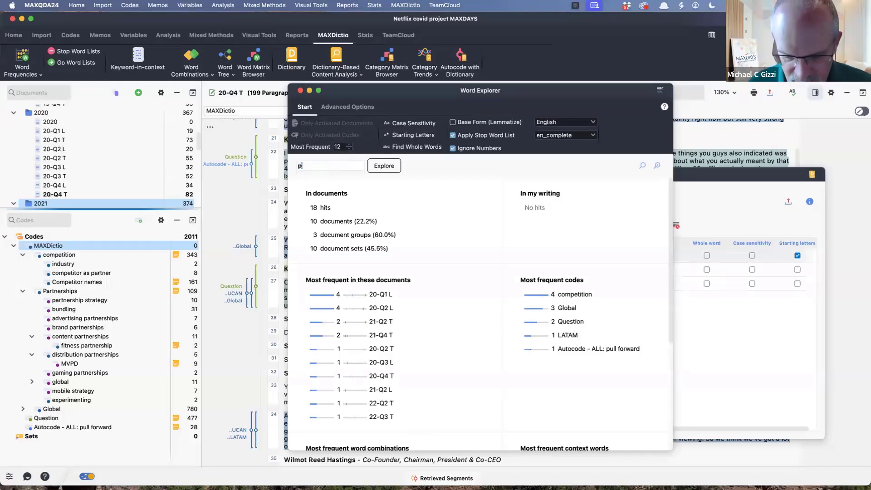
{"action": "left_click", "coordinate": [389, 167]}
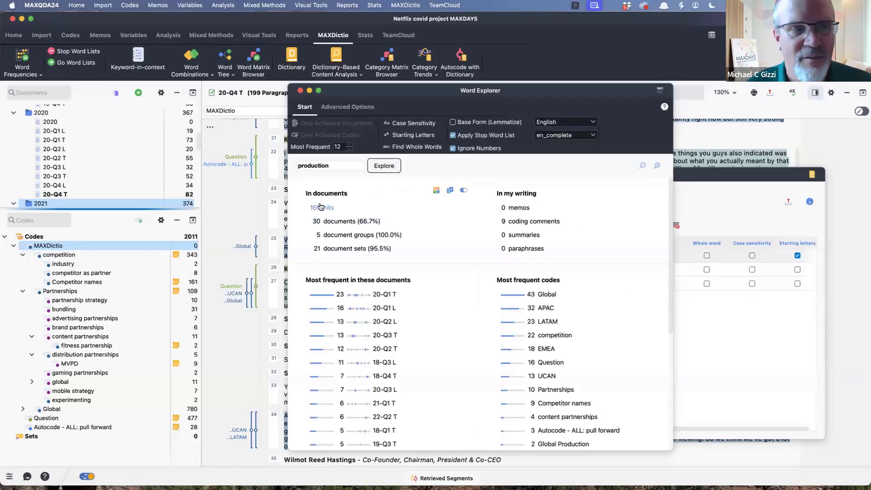
{"action": "scroll", "coordinate": [402, 308], "scroll_direction": "down", "scroll_amount": 9}
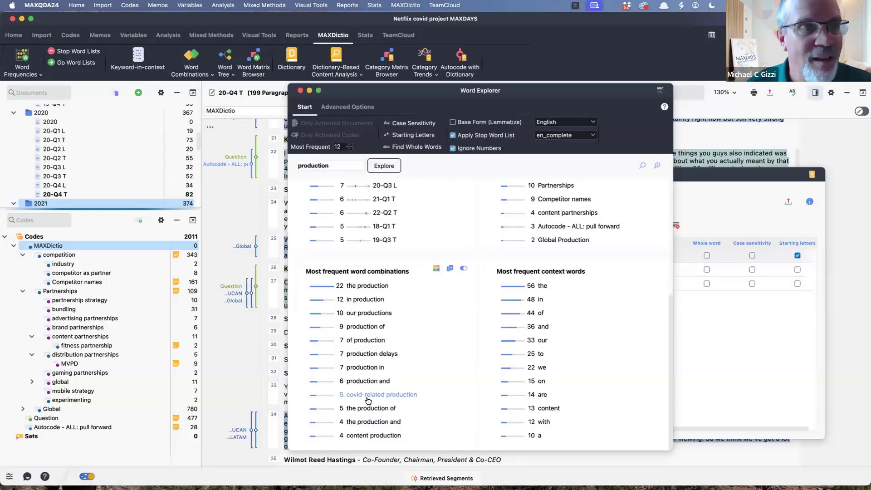
{"action": "scroll", "coordinate": [406, 396], "scroll_direction": "up", "scroll_amount": 1}
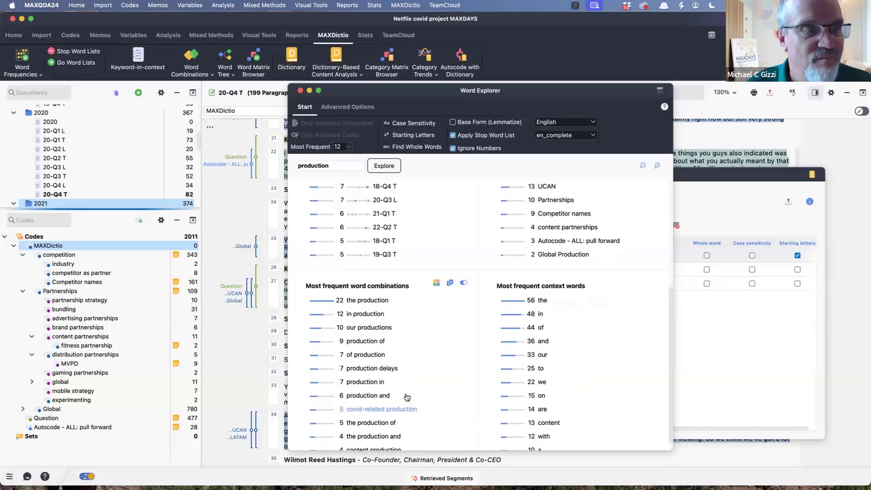
{"action": "scroll", "coordinate": [345, 294], "scroll_direction": "up", "scroll_amount": 10}
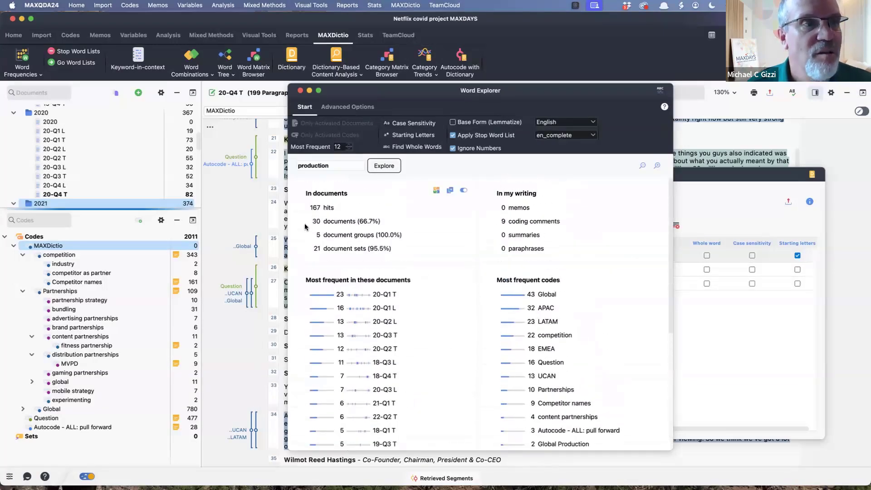
{"action": "left_click", "coordinate": [316, 208]}
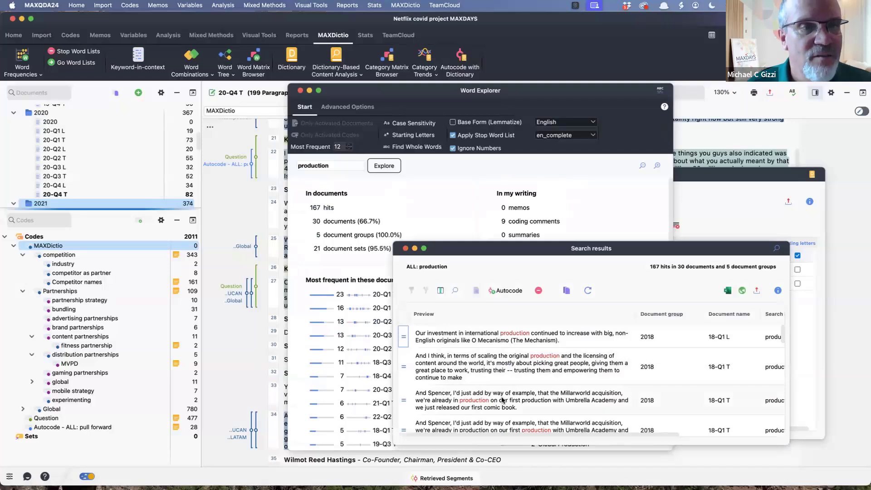
{"action": "left_click", "coordinate": [405, 249]}
- Narrow the Word Explorer query to "production delays" and review its results
{"action": "left_click", "coordinate": [343, 167]}
{"action": "type", "text": "delay"}
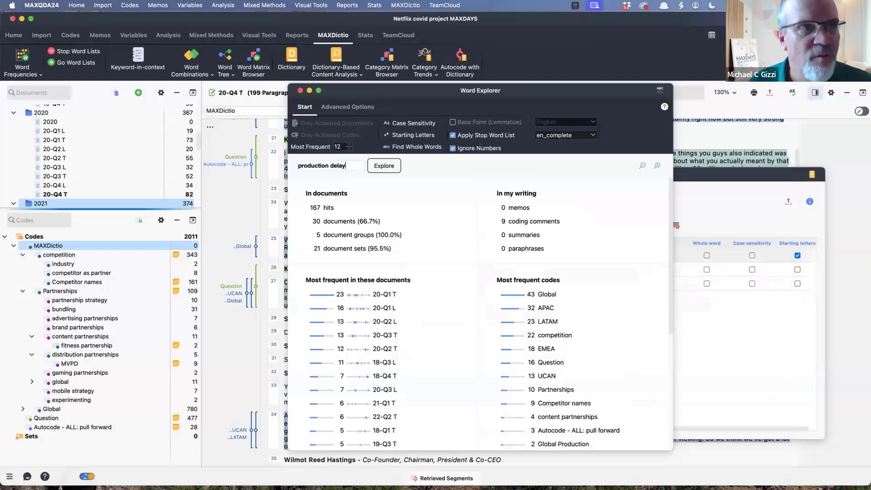
{"action": "left_click", "coordinate": [387, 166]}
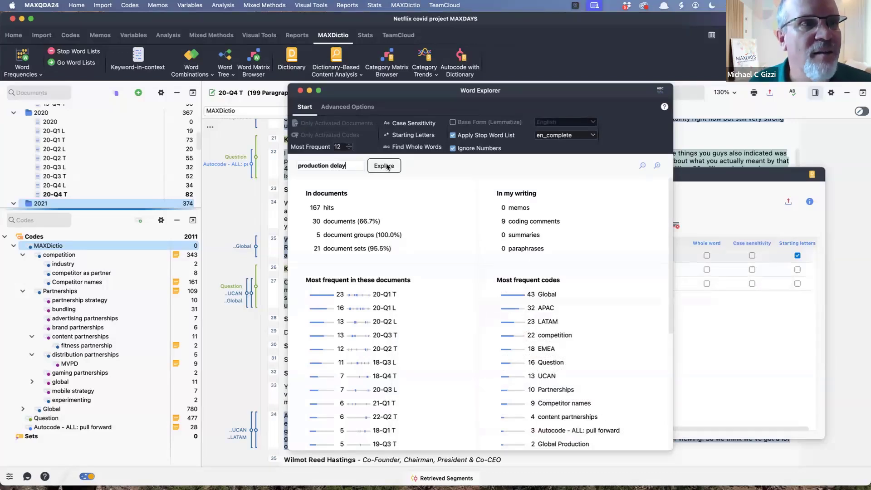
{"action": "left_click", "coordinate": [349, 165]}
{"action": "type", "text": "s"}
{"action": "key", "text": "Return"}
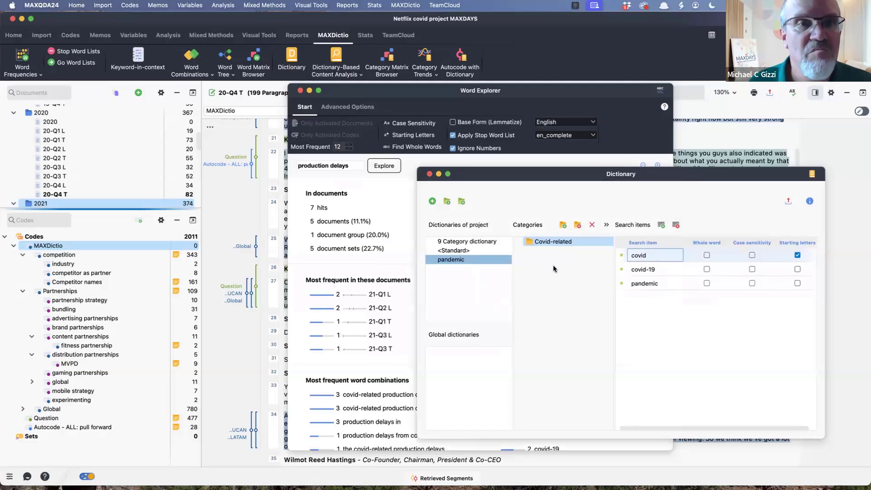
- Add the search item "production delays" to the Covid-related category of the pandemic dictionary
{"action": "left_click", "coordinate": [662, 225]}
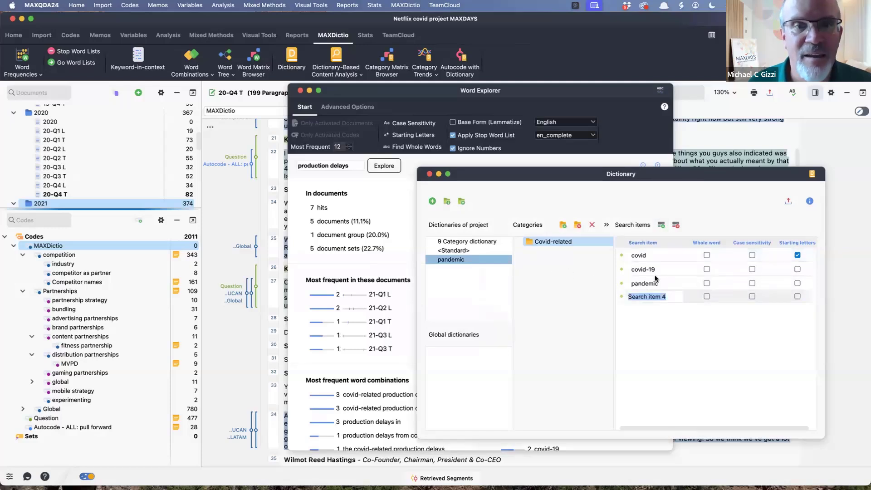
{"action": "type", "text": "produc"}
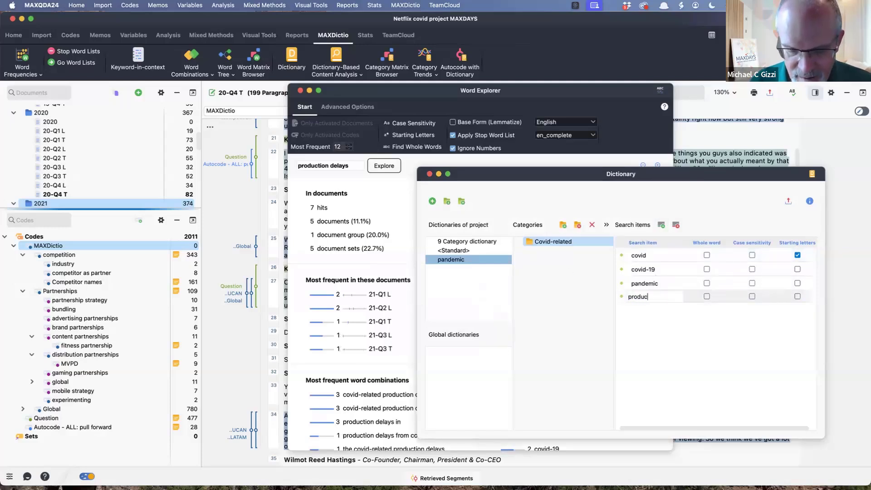
{"action": "type", "text": "tion delays"}
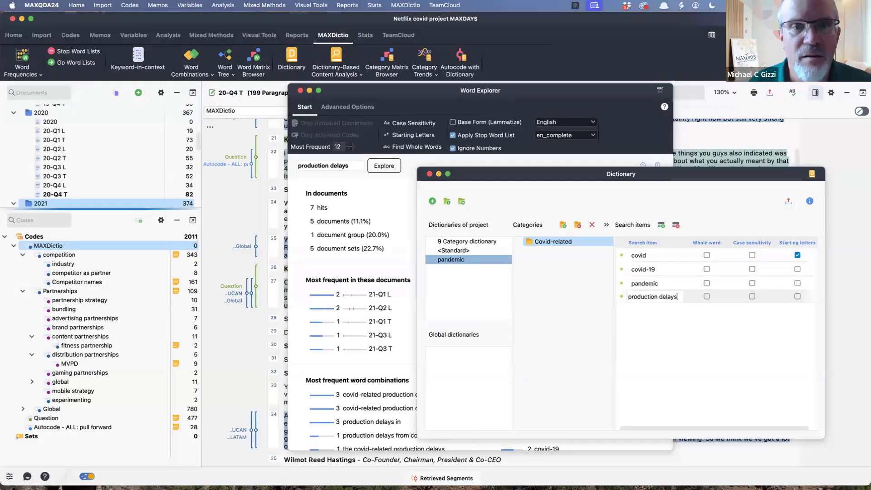
{"action": "left_click", "coordinate": [685, 345]}
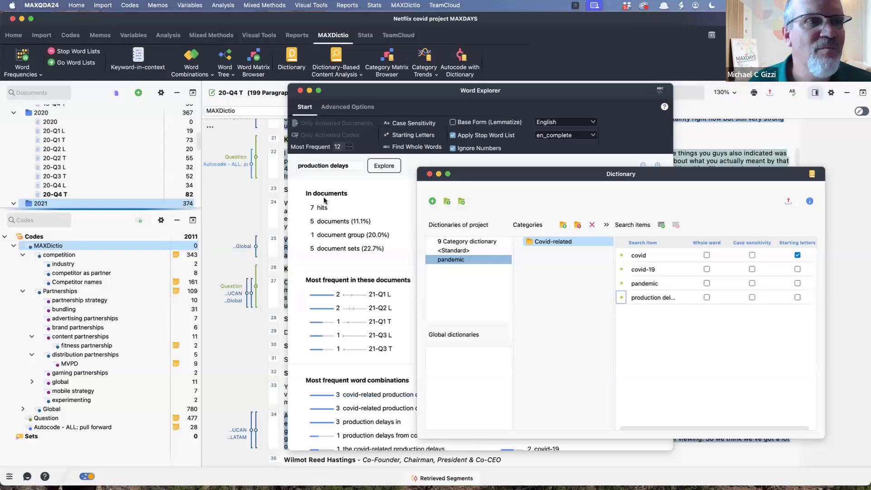
- Explore "covid-" in Word Explorer, read through its document hits, and return to the pandemic dictionary
{"action": "left_click_drag", "start_coordinate": [350, 167], "coordinate": [284, 158]}
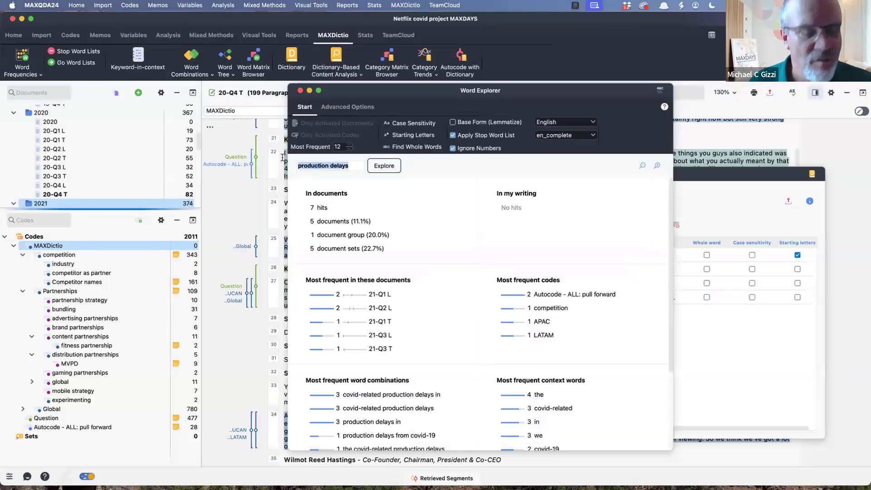
{"action": "type", "text": "covid-"}
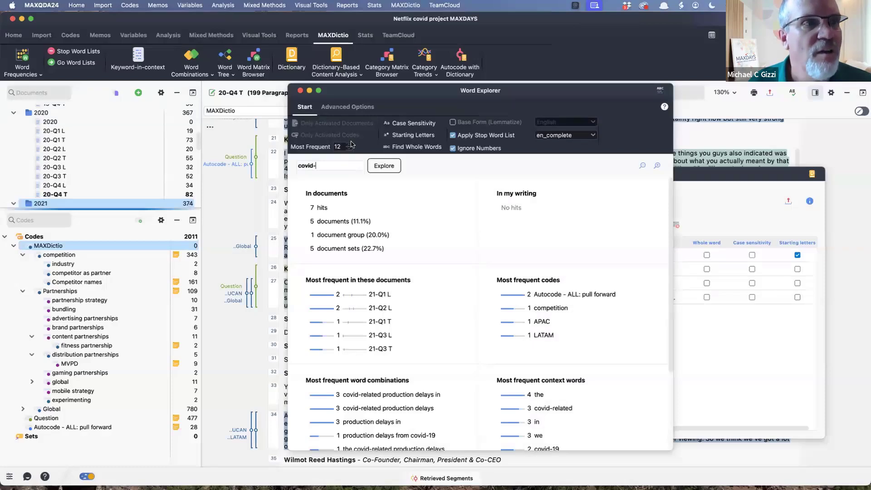
{"action": "left_click", "coordinate": [403, 136]}
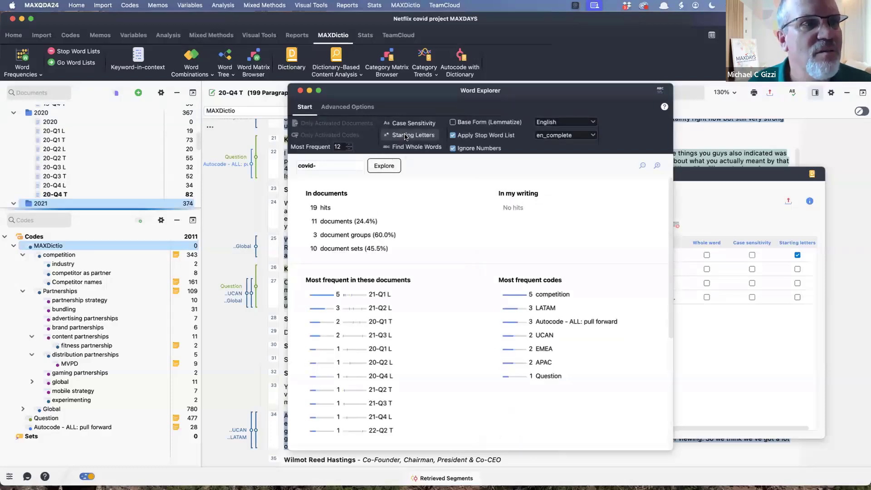
{"action": "left_click", "coordinate": [324, 208]}
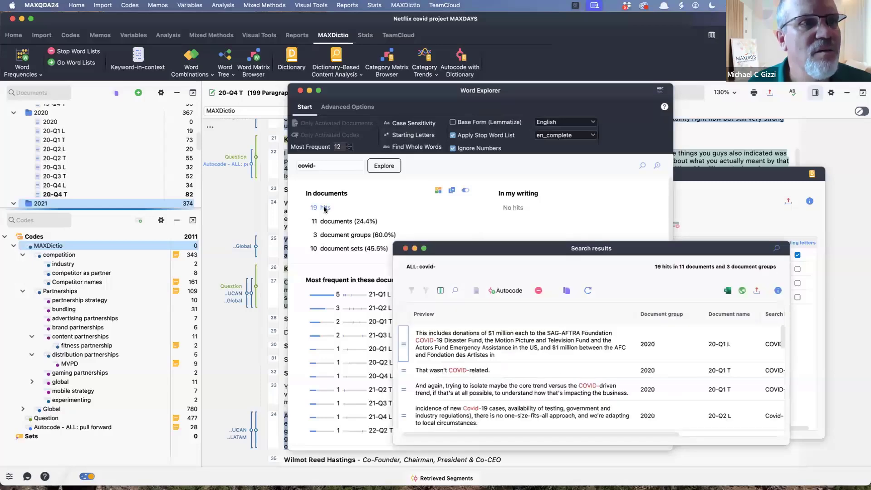
{"action": "scroll", "coordinate": [513, 369], "scroll_direction": "down", "scroll_amount": 2}
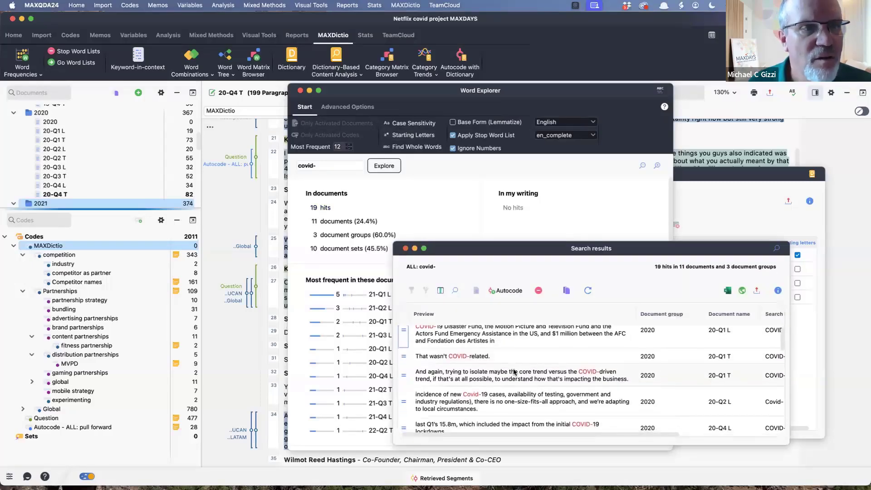
{"action": "scroll", "coordinate": [514, 372], "scroll_direction": "down", "scroll_amount": 3}
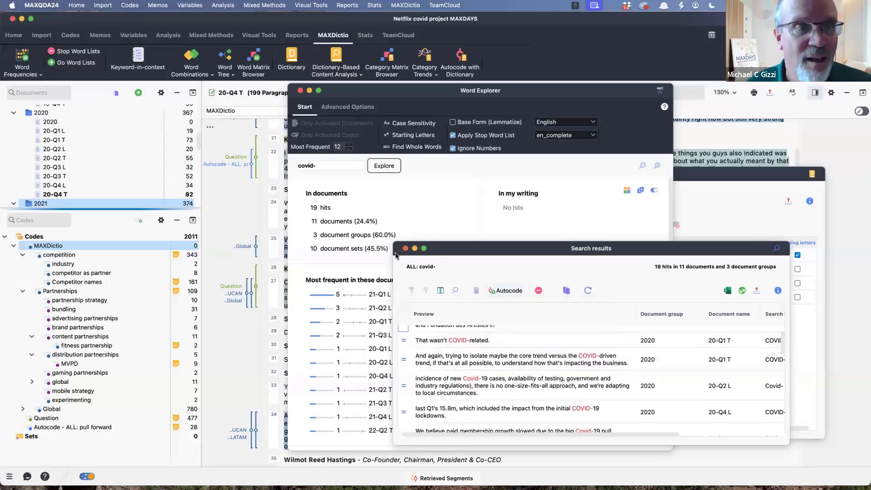
{"action": "left_click", "coordinate": [406, 248]}
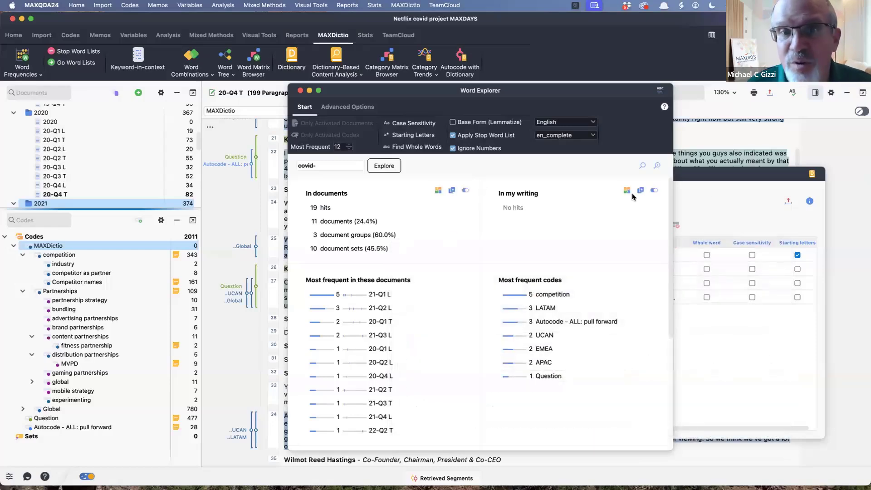
{"action": "left_click", "coordinate": [747, 181]}
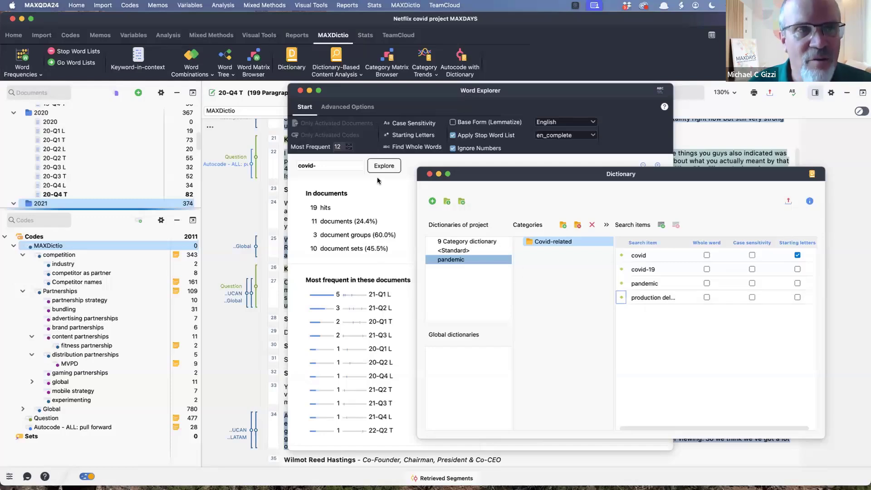
- Explore the phrase "pull forward" in Word Explorer and review its documents and codes
{"action": "left_click", "coordinate": [331, 164]}
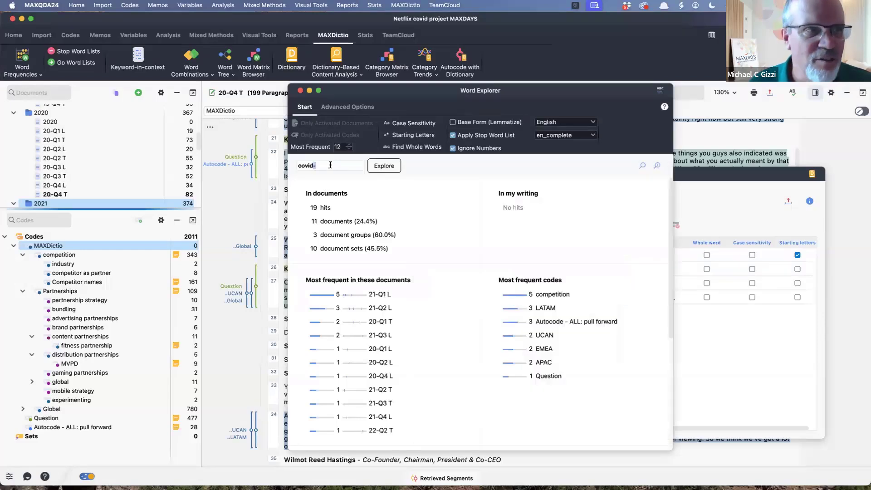
{"action": "double_click", "coordinate": [331, 165]}
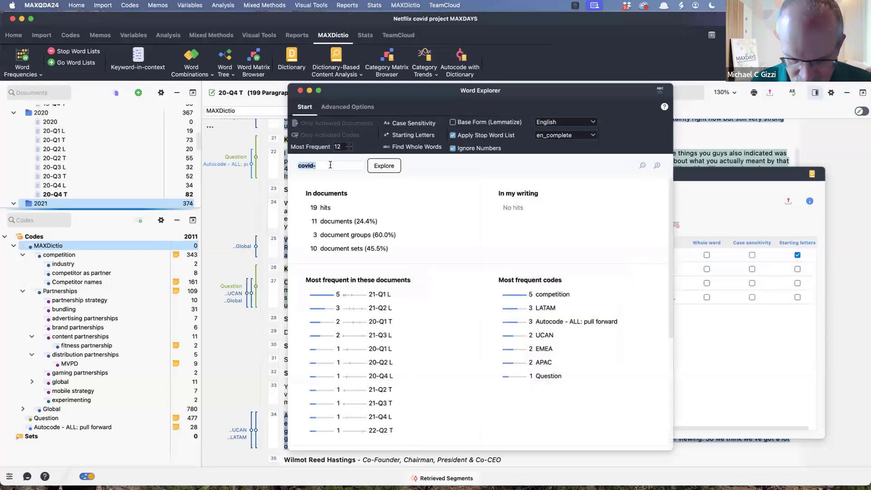
{"action": "type", "text": "pull forwa"}
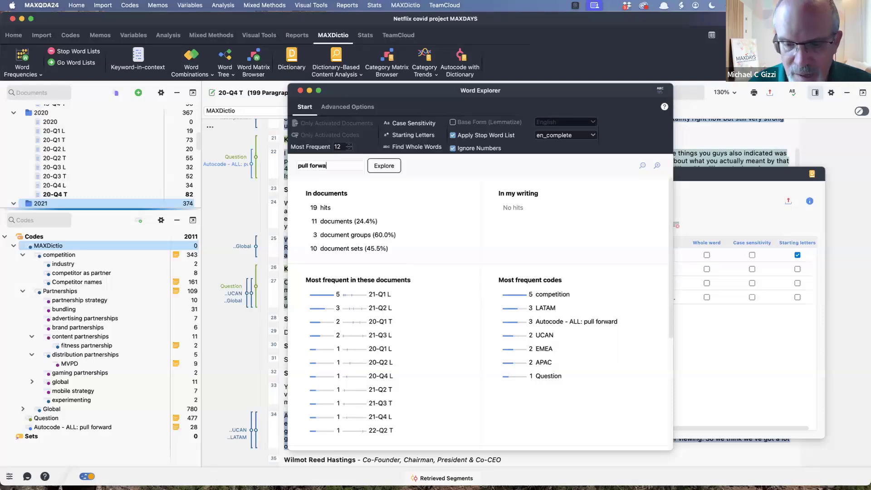
{"action": "type", "text": "rd"}
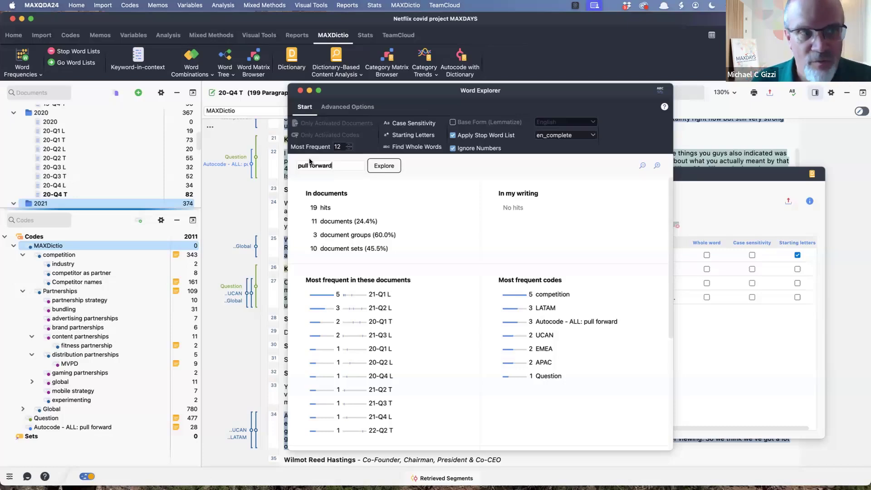
{"action": "left_click", "coordinate": [390, 167]}
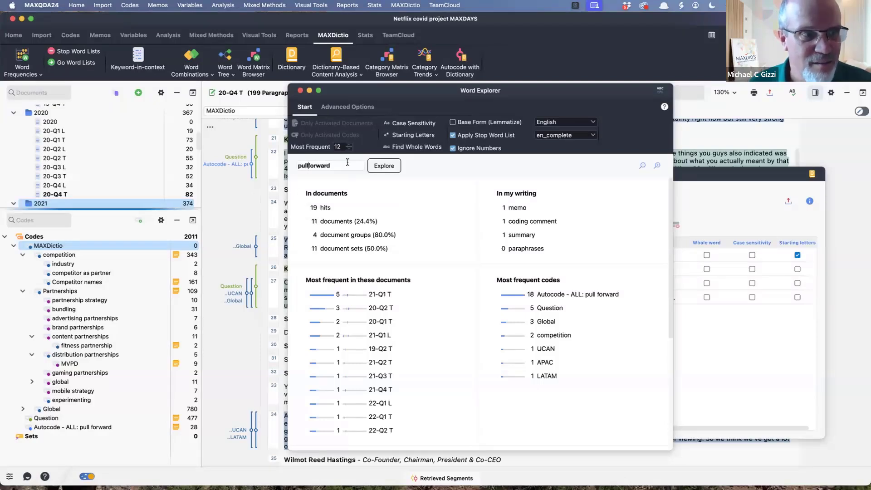
- Shorten the Word Explorer query to "pull" and look over its documents and most frequent codes
{"action": "key", "text": "BackSpace"}
{"action": "key", "text": "BackSpace"}
{"action": "double_click", "coordinate": [330, 165]}
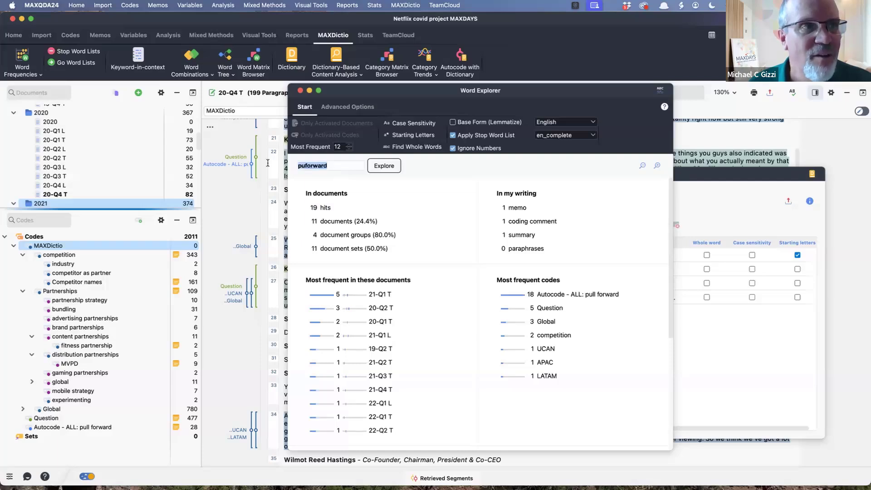
{"action": "type", "text": "pull"}
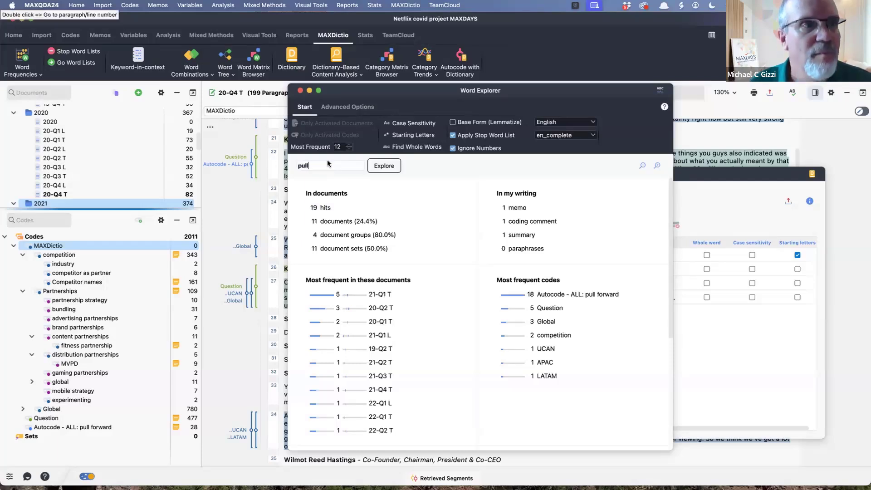
{"action": "left_click", "coordinate": [386, 166]}
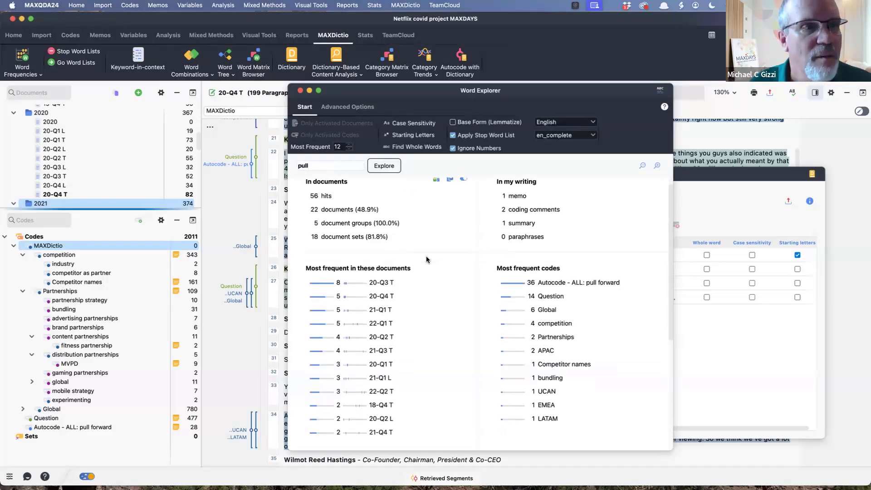
{"action": "scroll", "coordinate": [426, 256], "scroll_direction": "down", "scroll_amount": 5}
{"action": "scroll", "coordinate": [426, 256], "scroll_direction": "up", "scroll_amount": 5}
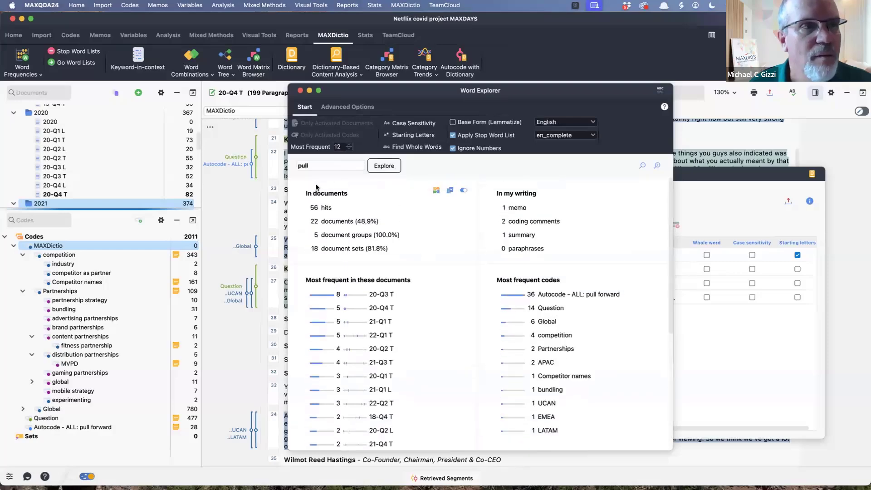
- Open the document hits for "pull" and read through the search results for uses of pull forward and pull-forward
{"action": "left_click", "coordinate": [323, 209]}
{"action": "scroll", "coordinate": [480, 362], "scroll_direction": "down", "scroll_amount": 5}
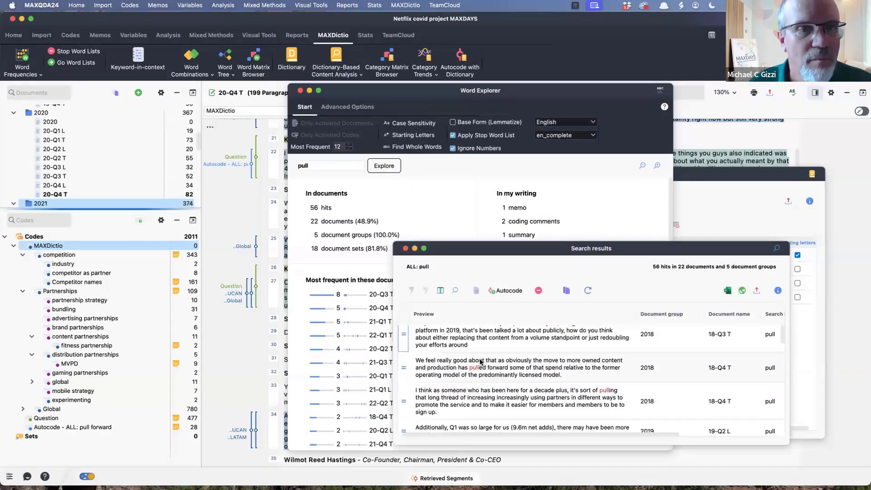
{"action": "scroll", "coordinate": [480, 361], "scroll_direction": "down", "scroll_amount": 4}
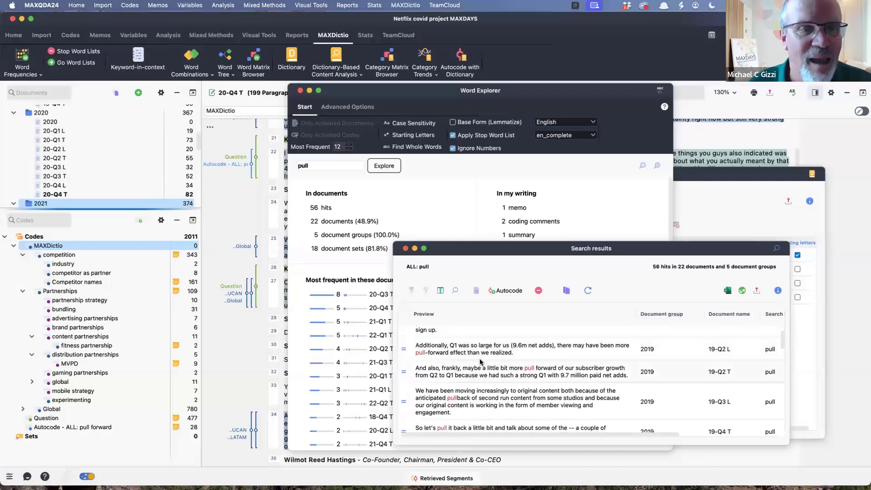
{"action": "scroll", "coordinate": [480, 362], "scroll_direction": "up", "scroll_amount": 3}
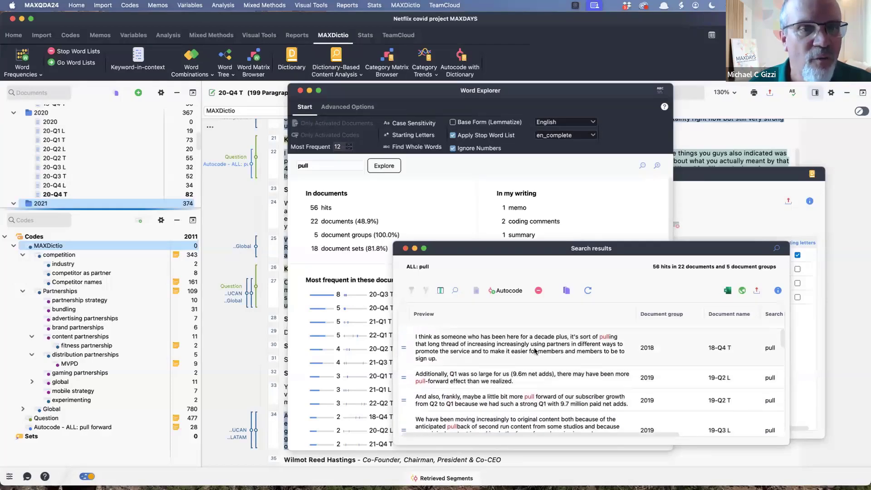
{"action": "scroll", "coordinate": [500, 386], "scroll_direction": "down", "scroll_amount": 5}
{"action": "scroll", "coordinate": [523, 408], "scroll_direction": "down", "scroll_amount": 6}
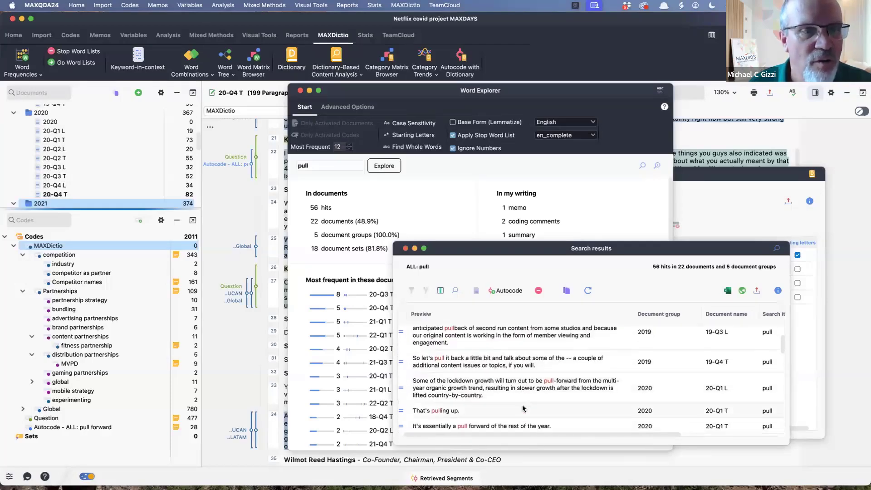
{"action": "scroll", "coordinate": [523, 408], "scroll_direction": "down", "scroll_amount": 6}
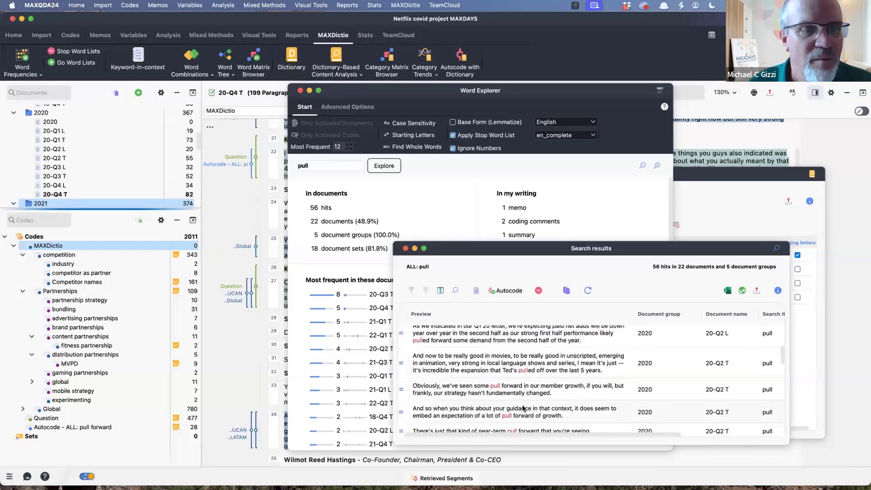
{"action": "scroll", "coordinate": [523, 408], "scroll_direction": "down", "scroll_amount": 4}
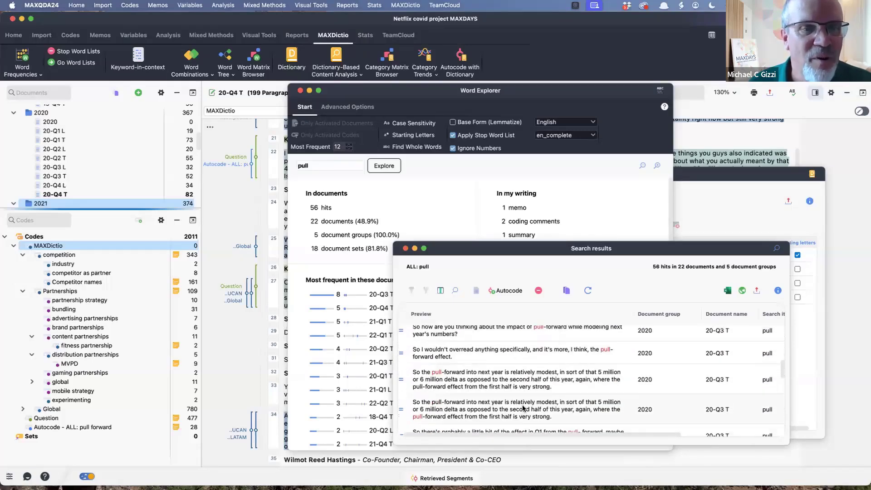
{"action": "scroll", "coordinate": [522, 408], "scroll_direction": "up", "scroll_amount": 1}
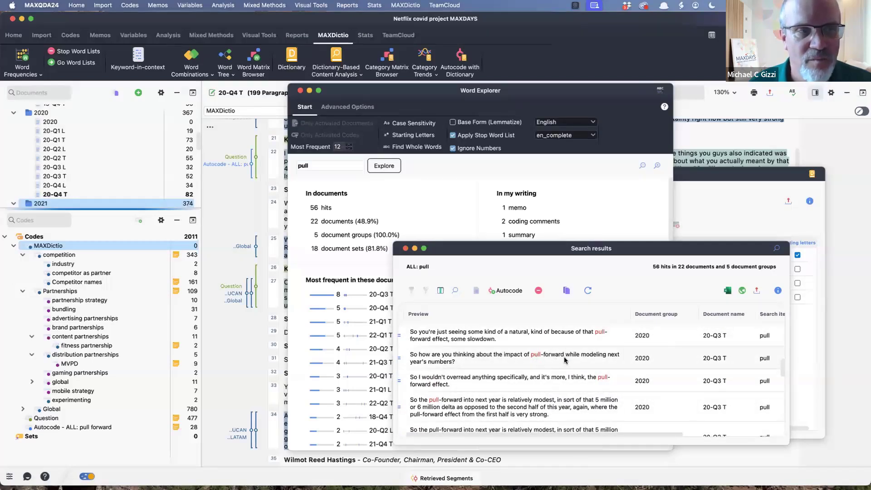
- Explore the hyphenated query "pull-" in Word Explorer, review its documents and codes, and clear the query
{"action": "left_click", "coordinate": [330, 165]}
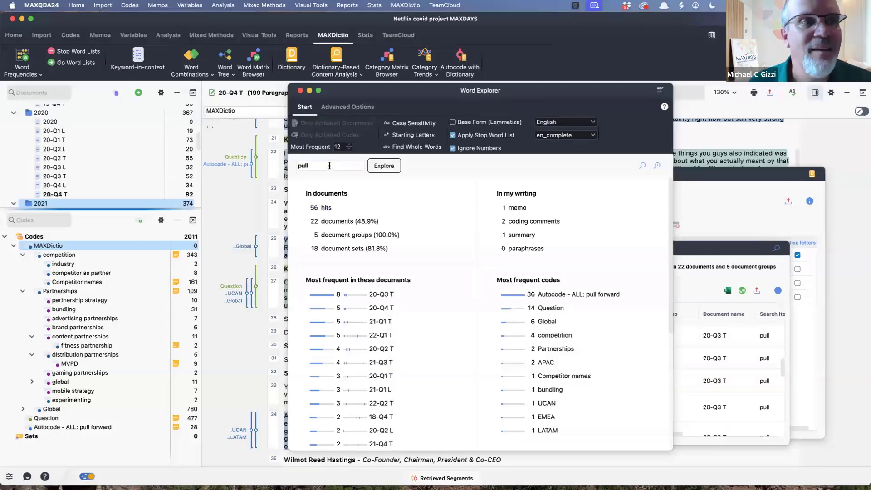
{"action": "type", "text": "-"}
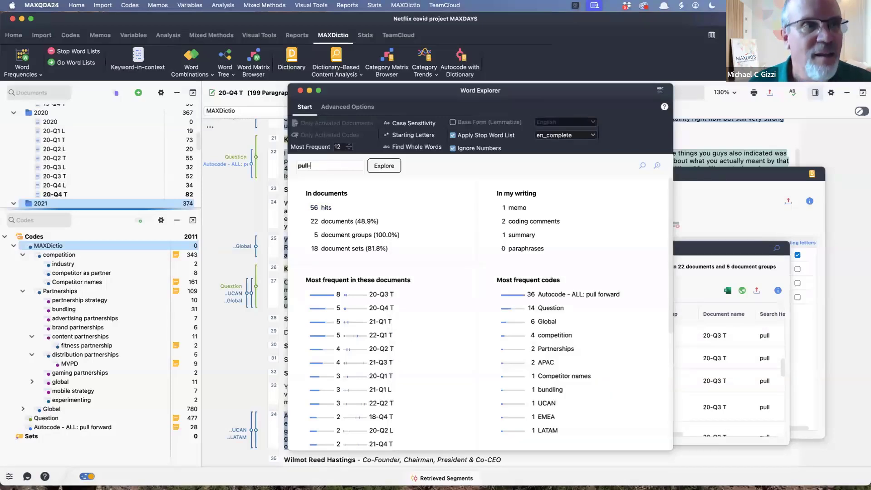
{"action": "left_click", "coordinate": [393, 166]}
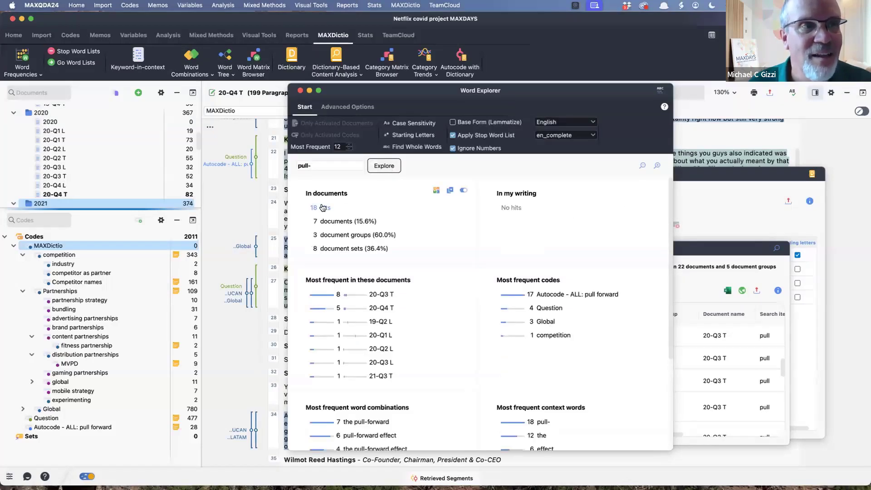
{"action": "type", "text": "-"}
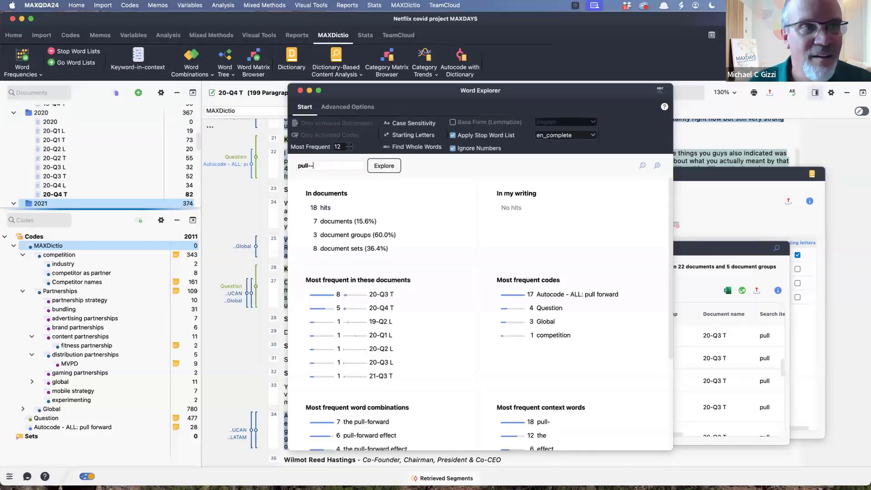
{"action": "key", "text": "BackSpace"}
{"action": "key", "text": "BackSpace"}
{"action": "key", "text": "BackSpace"}
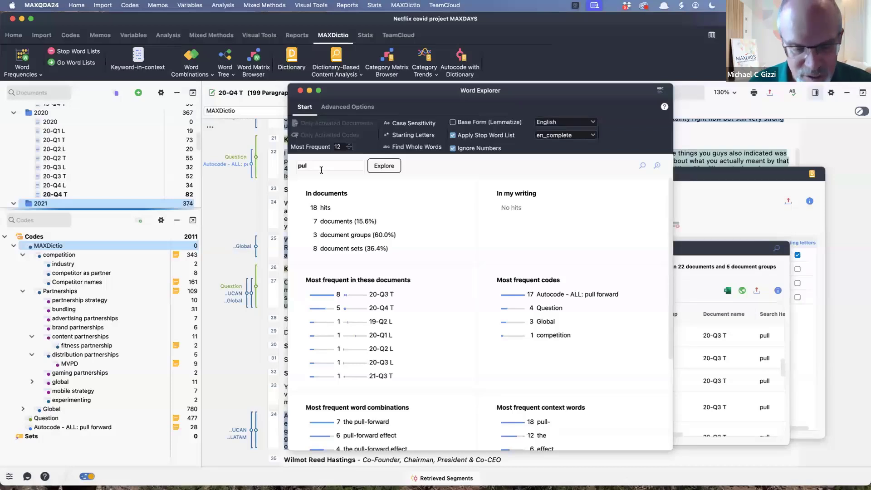
{"action": "key", "text": "BackSpace"}
{"action": "key", "text": "BackSpace"}
{"action": "key", "text": "BackSpace"}
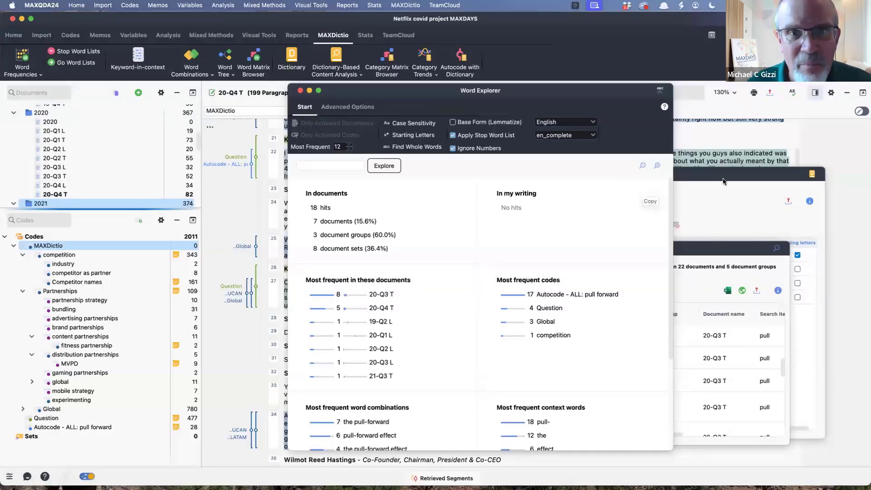
- Add the search item "pull forward" to the Covid-related category of the pandemic dictionary
{"action": "left_click", "coordinate": [723, 179]}
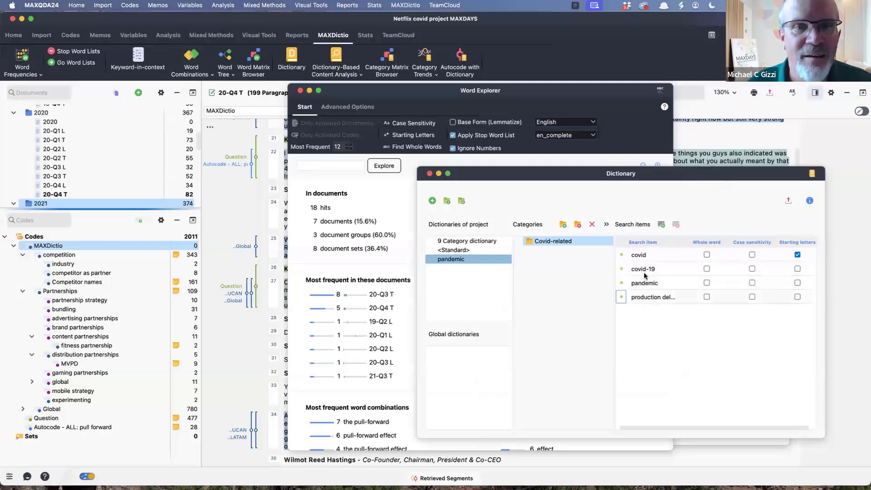
{"action": "left_click", "coordinate": [661, 225]}
{"action": "type", "text": "p"}
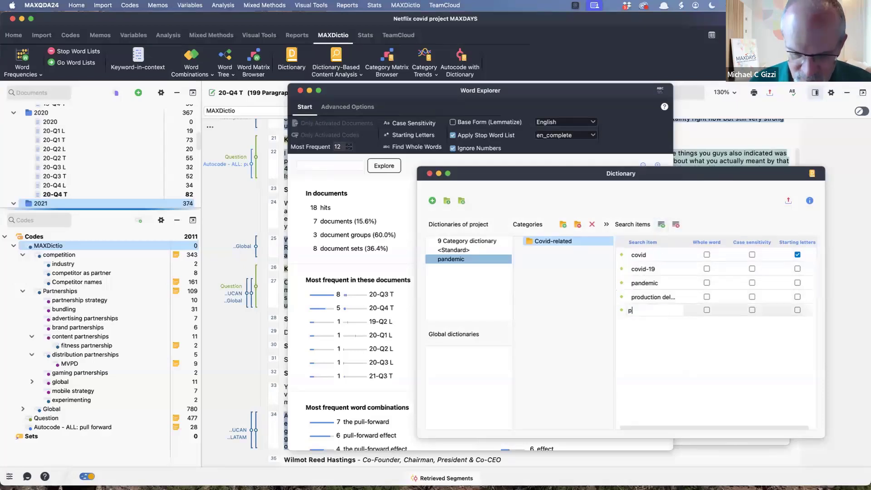
{"action": "type", "text": "ull forward"}
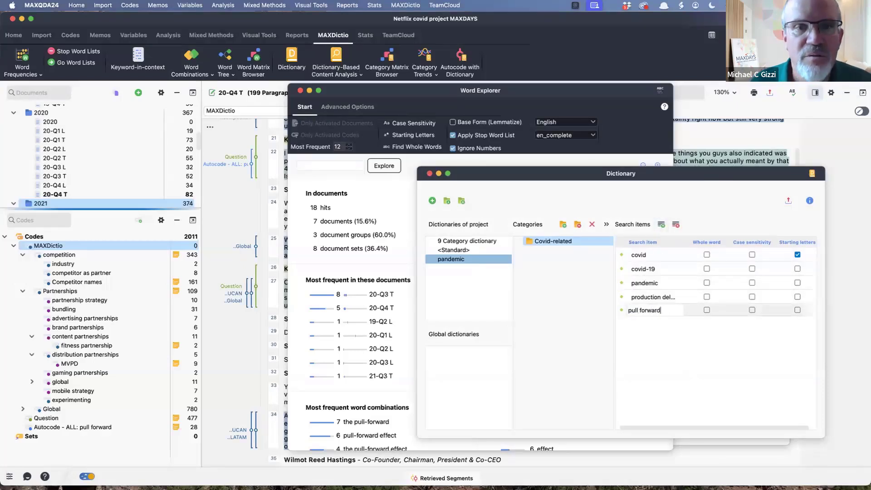
{"action": "key", "text": "Return"}
- Add the hyphenated search item "pull-forward" to the Covid-related category
{"action": "left_click", "coordinate": [662, 224]}
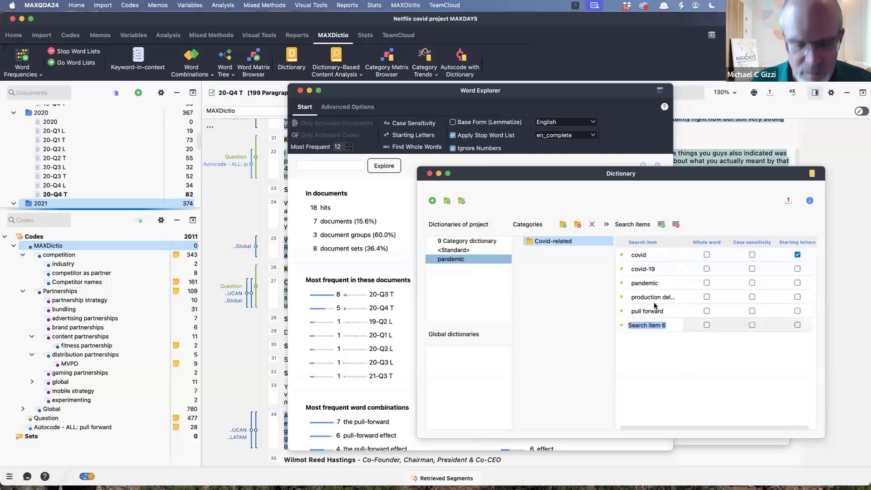
{"action": "type", "text": "pull-forward"}
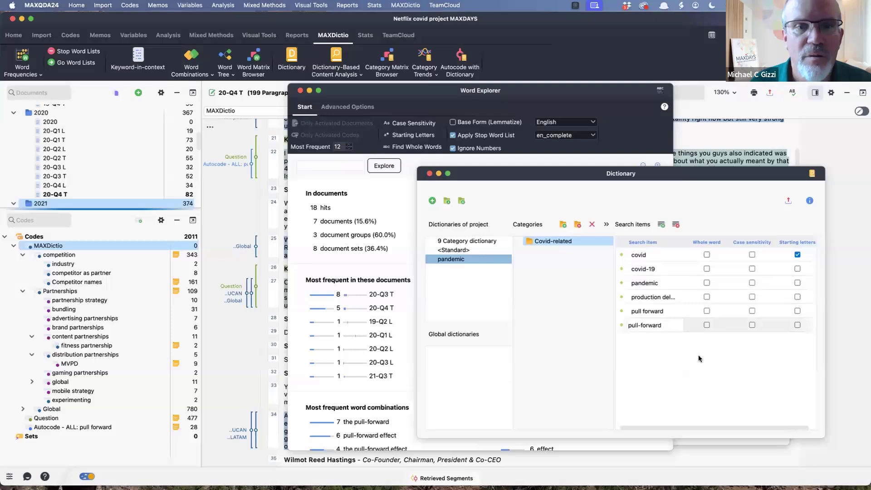
{"action": "key", "text": "Return"}
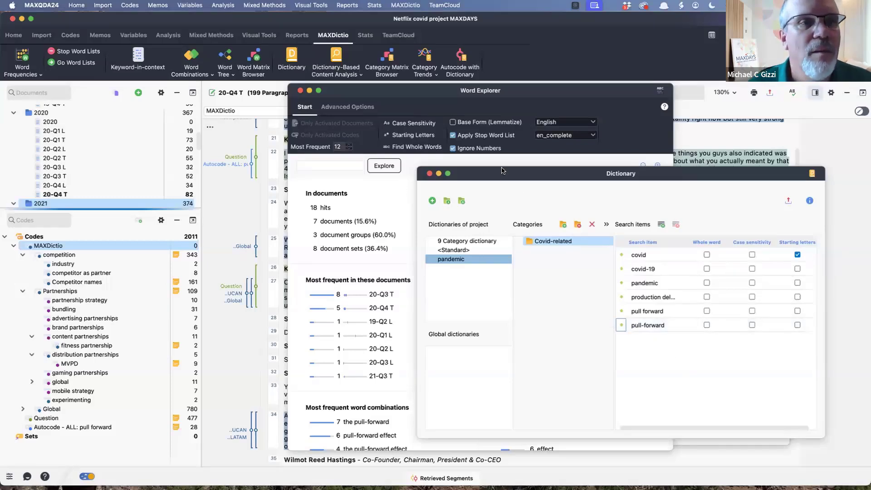
{"action": "left_click_drag", "start_coordinate": [501, 168], "coordinate": [502, 169]}
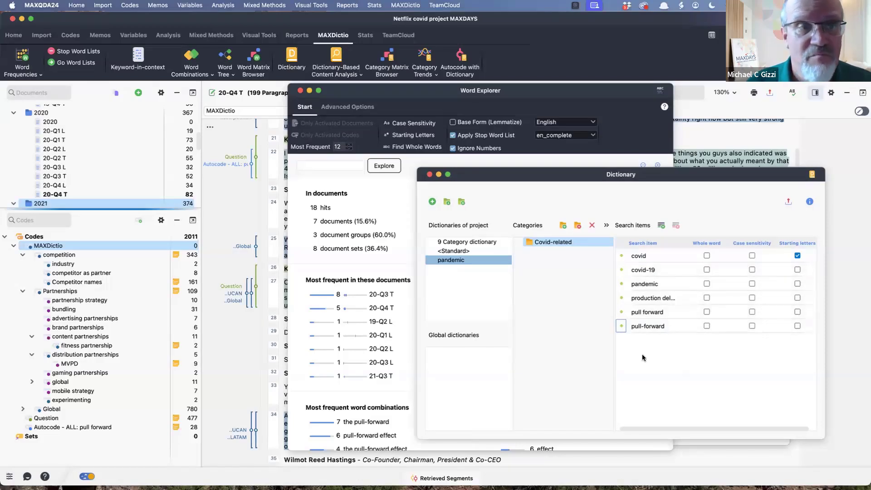
- Explore the phrase "shut down" in Word Explorer and read through its document hits
{"action": "left_click", "coordinate": [325, 167]}
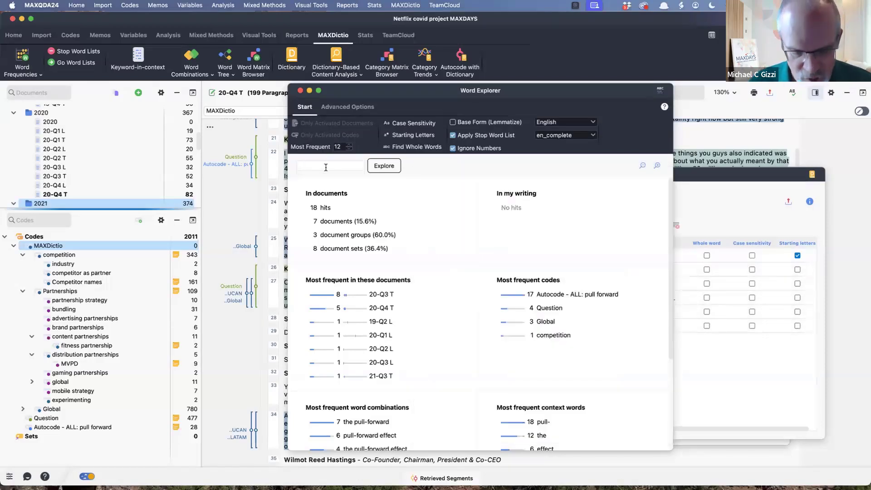
{"action": "type", "text": "shut down"}
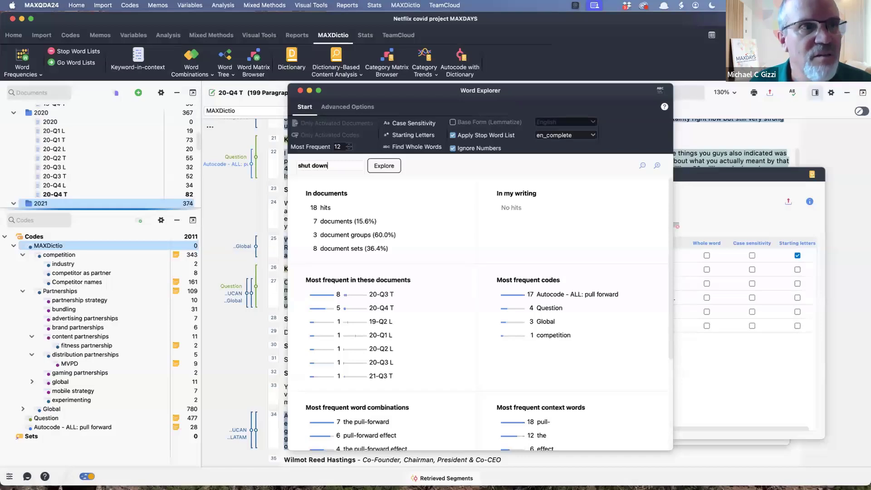
{"action": "left_click", "coordinate": [383, 167]}
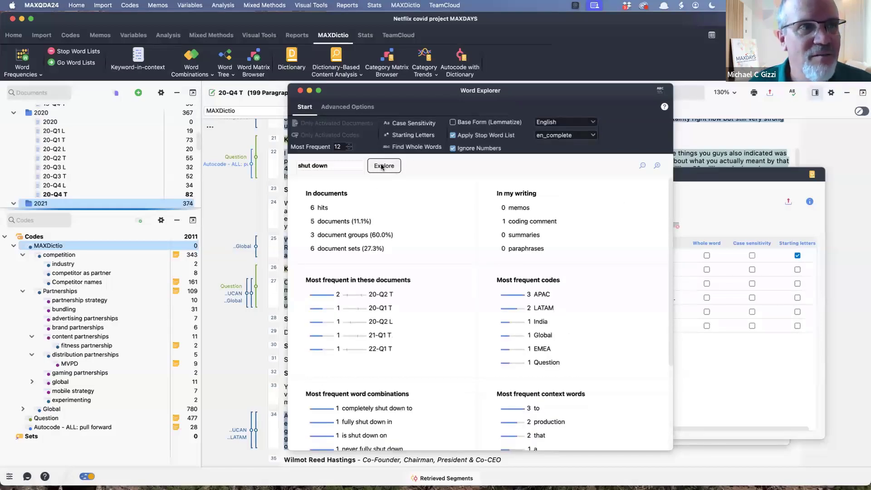
{"action": "left_click", "coordinate": [322, 209]}
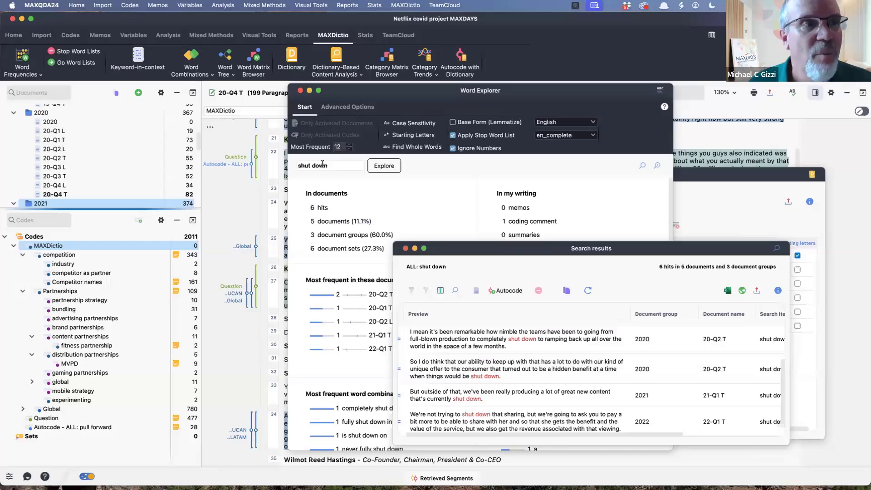
- Change the Word Explorer query to the single word "shutdown" and read through its document hits
{"action": "left_click", "coordinate": [308, 164]}
{"action": "key", "text": "BackSpace"}
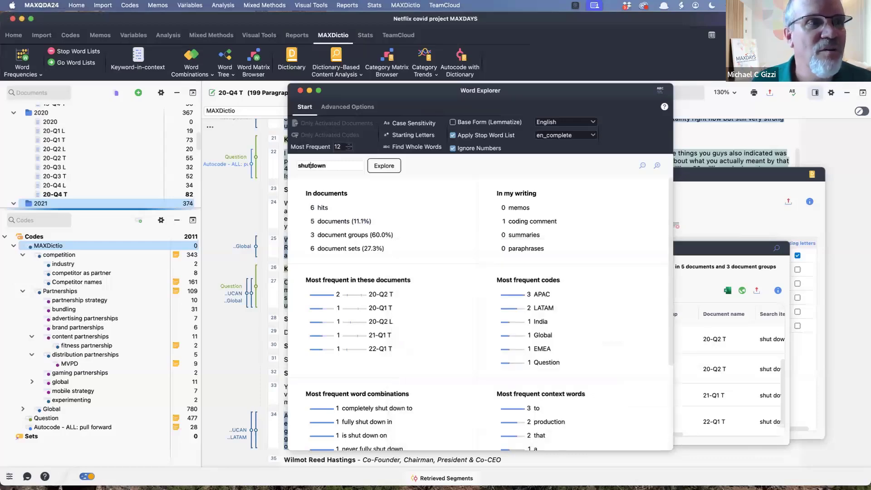
{"action": "key", "text": "Return"}
{"action": "left_click", "coordinate": [330, 209]}
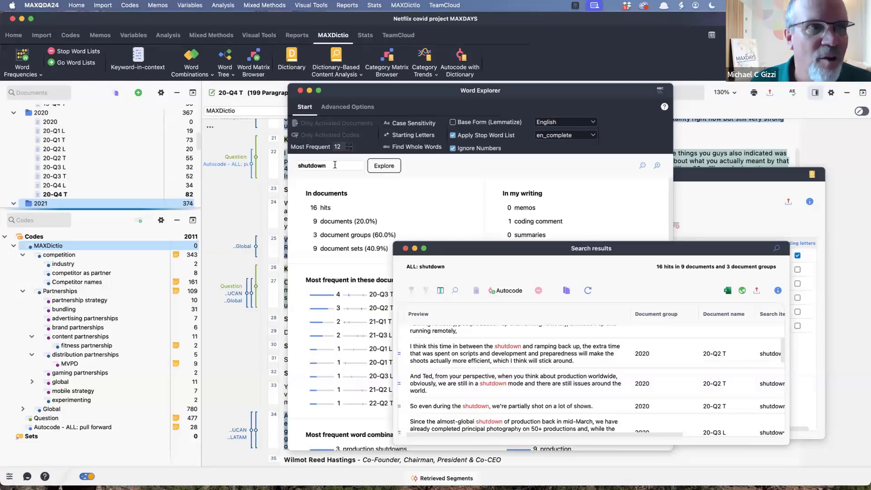
- Add the search item "shut" to the Covid-related category and enable the starting letters option for it
{"action": "left_click", "coordinate": [719, 208]}
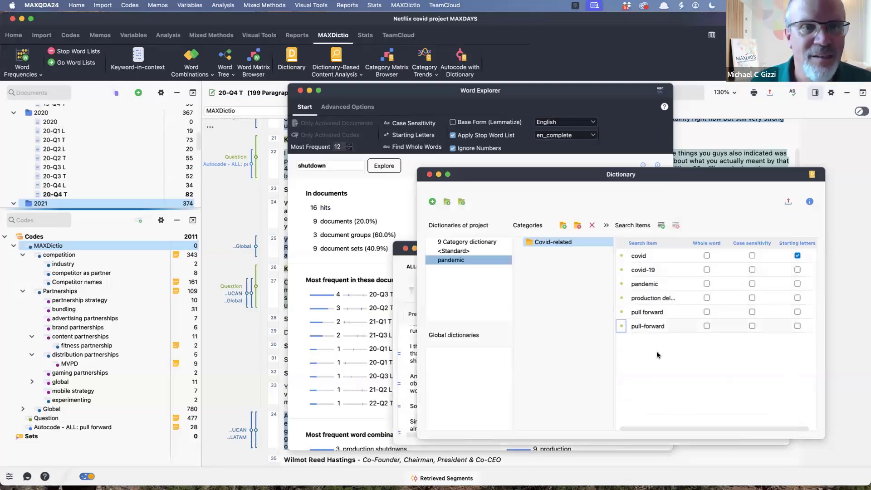
{"action": "left_click", "coordinate": [660, 228]}
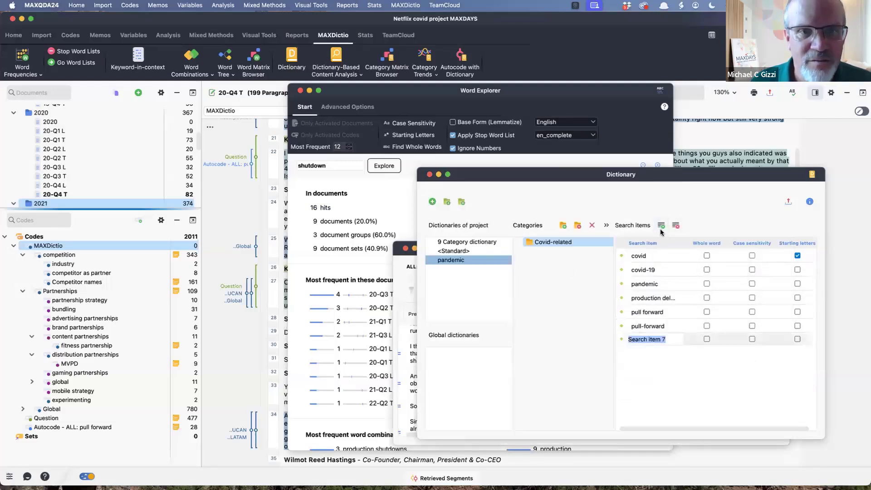
{"action": "type", "text": "shut"}
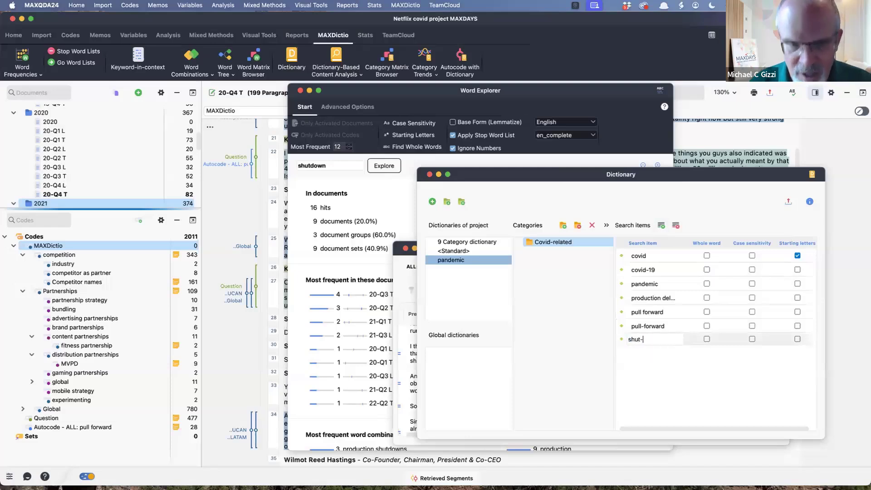
{"action": "left_click", "coordinate": [798, 339]}
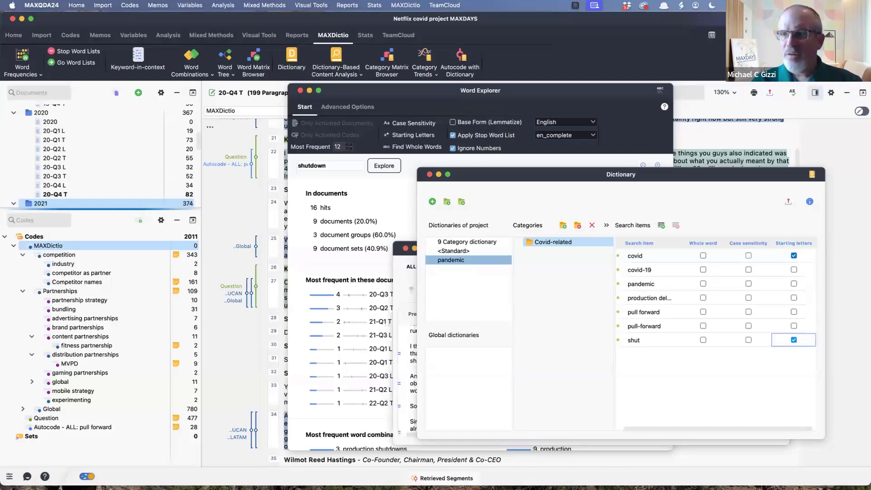
- Check Word Explorer's available stop word lists, keep en_complete selected, and view that list among the project's stop word lists
{"action": "left_click", "coordinate": [541, 94]}
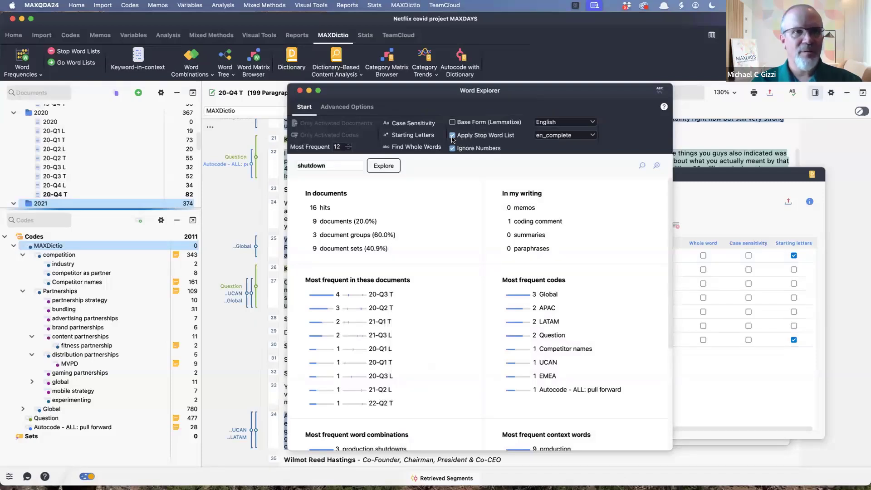
{"action": "left_click", "coordinate": [594, 136]}
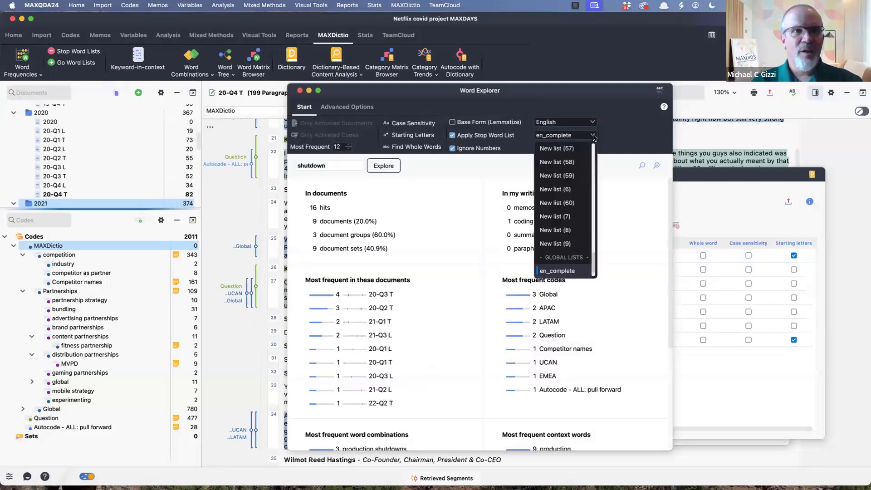
{"action": "left_click", "coordinate": [581, 271]}
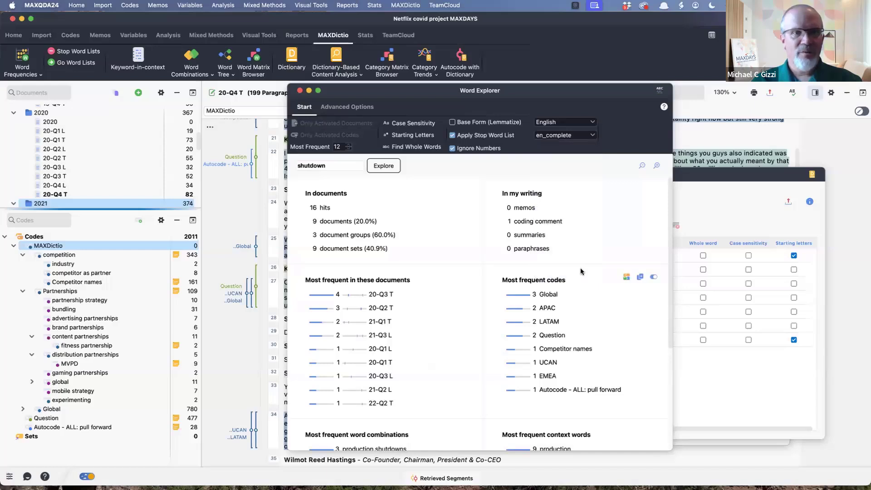
{"action": "left_click", "coordinate": [80, 54]}
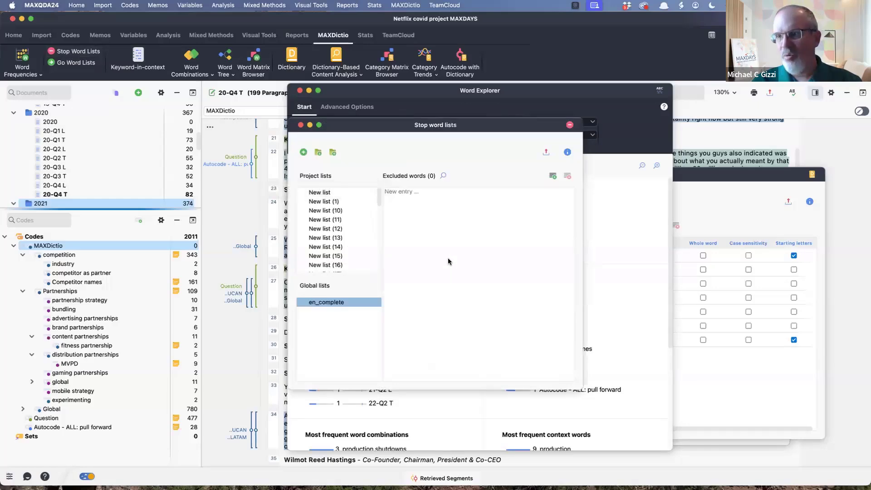
{"action": "left_click", "coordinate": [301, 125]}
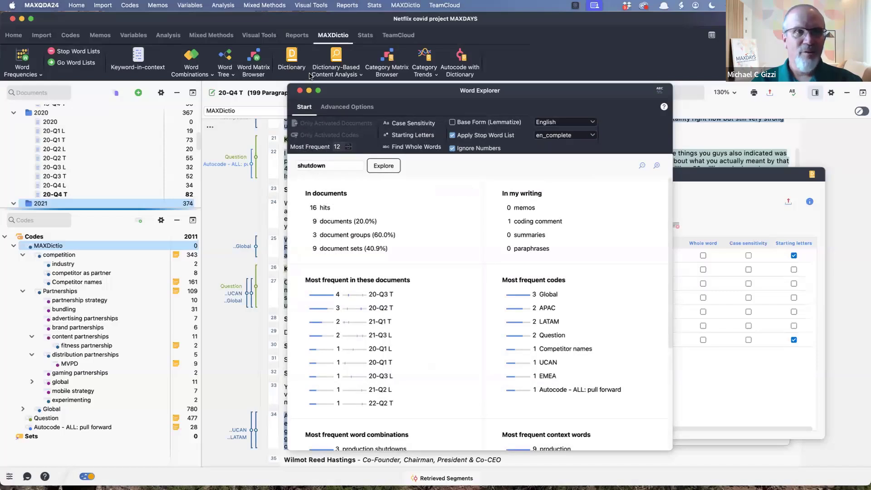
- Close Word Explorer and run a Word Matrix Browser for the pandemic dictionary's search items, with document groups as columns
{"action": "left_click_drag", "start_coordinate": [360, 94], "coordinate": [391, 90]}
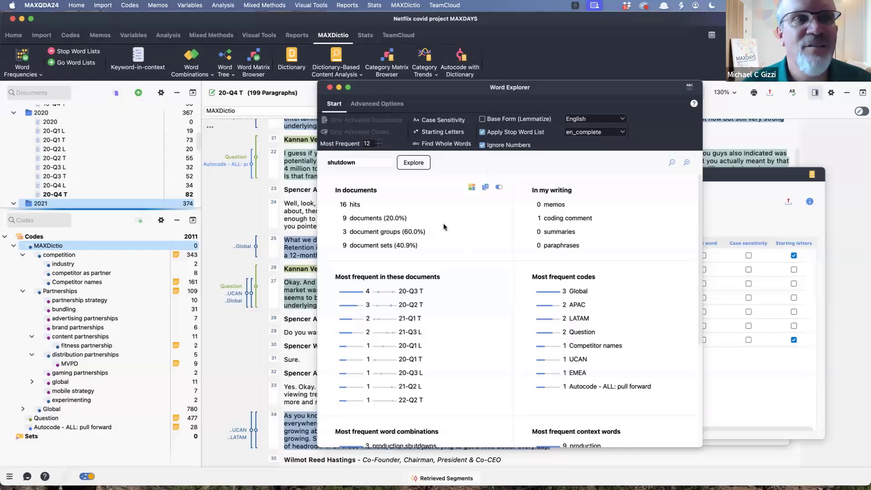
{"action": "left_click", "coordinate": [330, 88]}
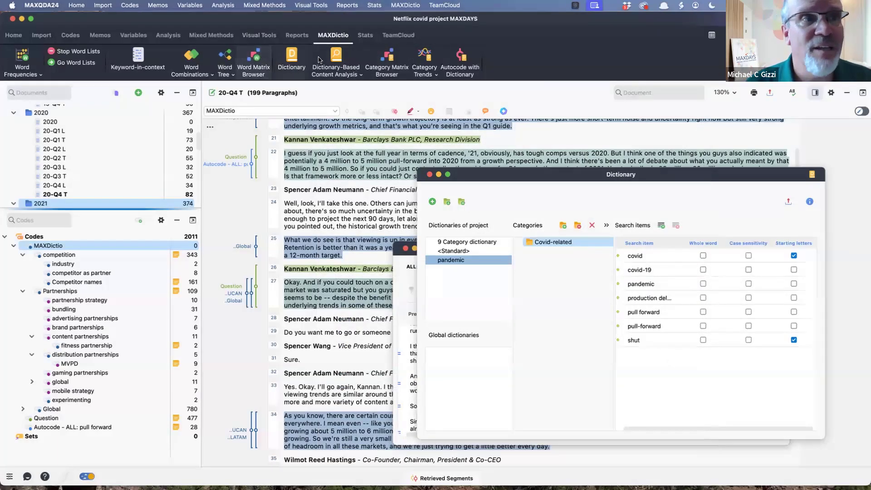
{"action": "left_click", "coordinate": [255, 59]}
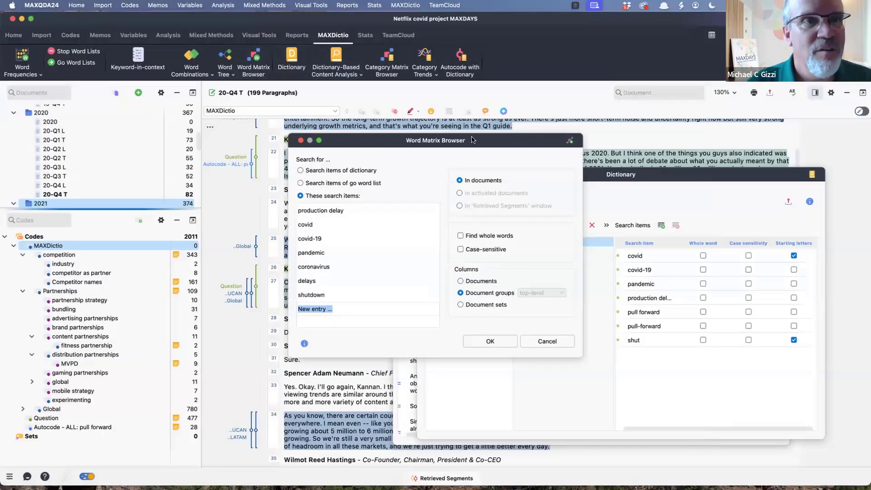
{"action": "left_click", "coordinate": [301, 170]}
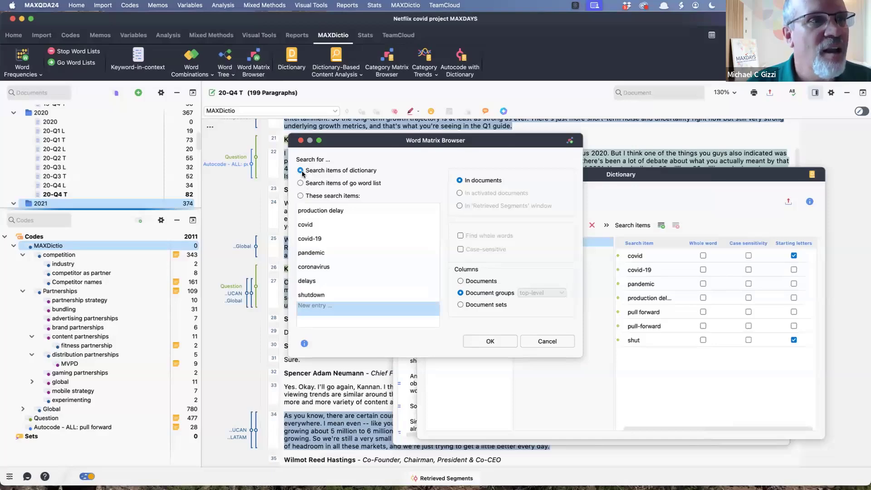
{"action": "left_click_drag", "start_coordinate": [422, 140], "coordinate": [259, 129]}
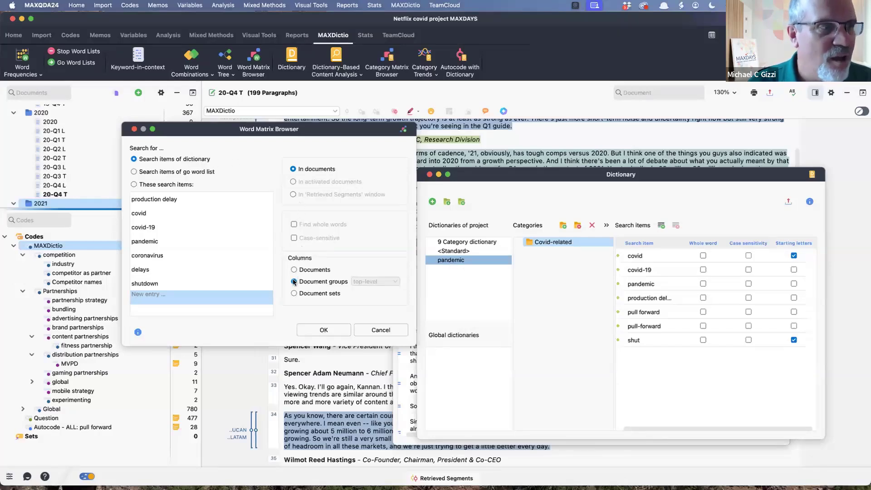
{"action": "left_click", "coordinate": [342, 335]}
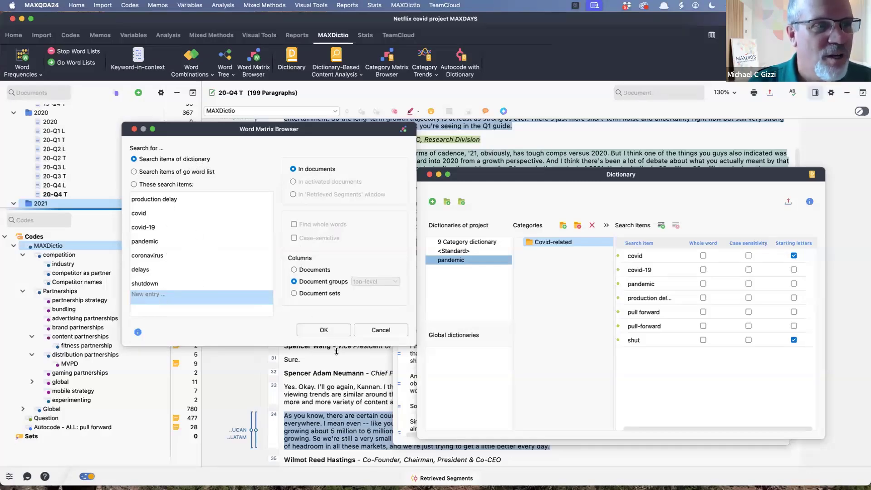
{"action": "left_click", "coordinate": [329, 331]}
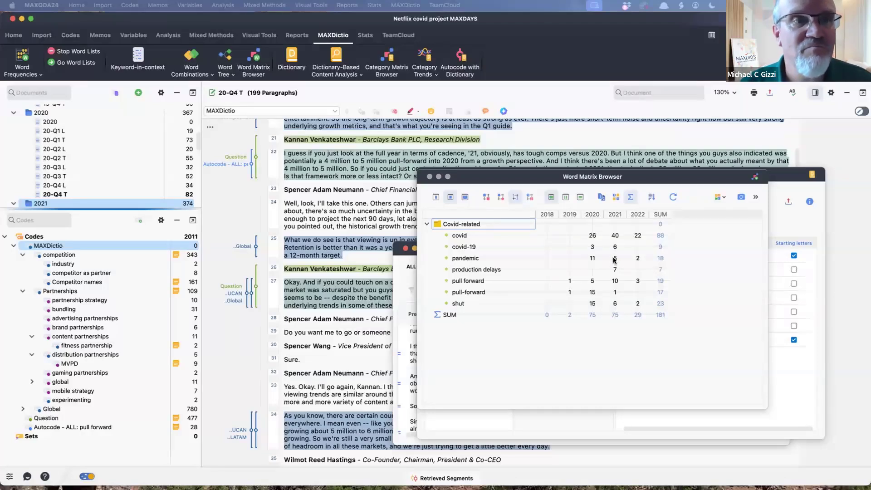
- Check the 2019 search hit for "pull forward" in context, then close the search results and the Word Matrix Browser
{"action": "double_click", "coordinate": [570, 282]}
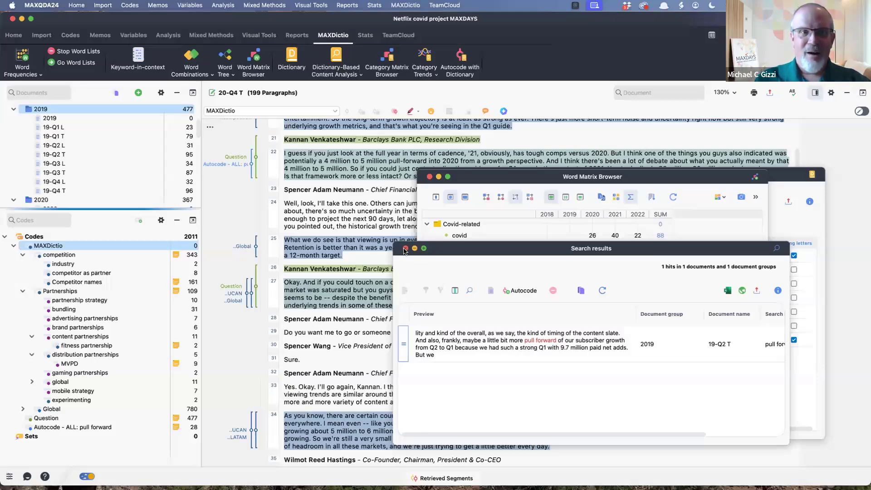
{"action": "left_click", "coordinate": [405, 250]}
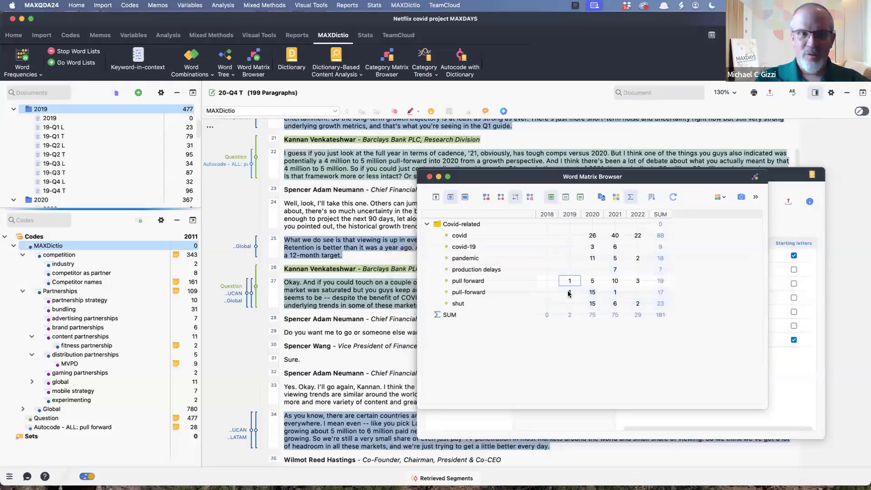
{"action": "mouse_move", "coordinate": [571, 295]}
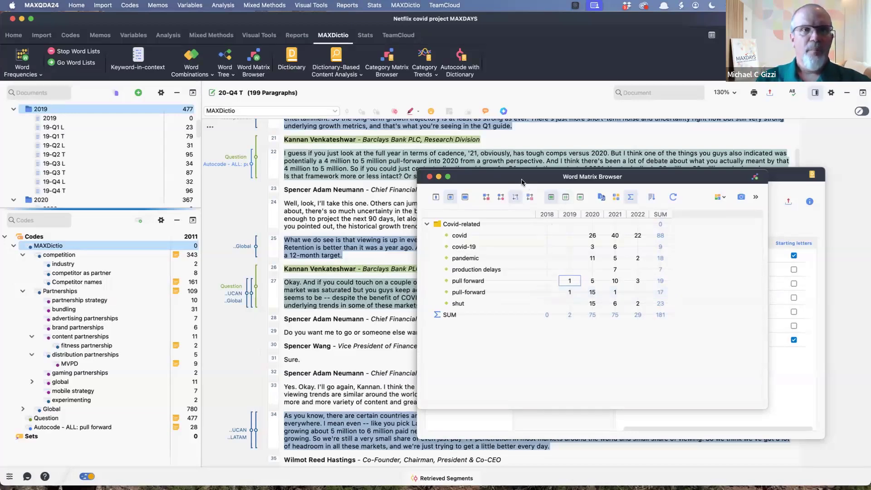
{"action": "left_click_drag", "start_coordinate": [521, 180], "coordinate": [521, 180]}
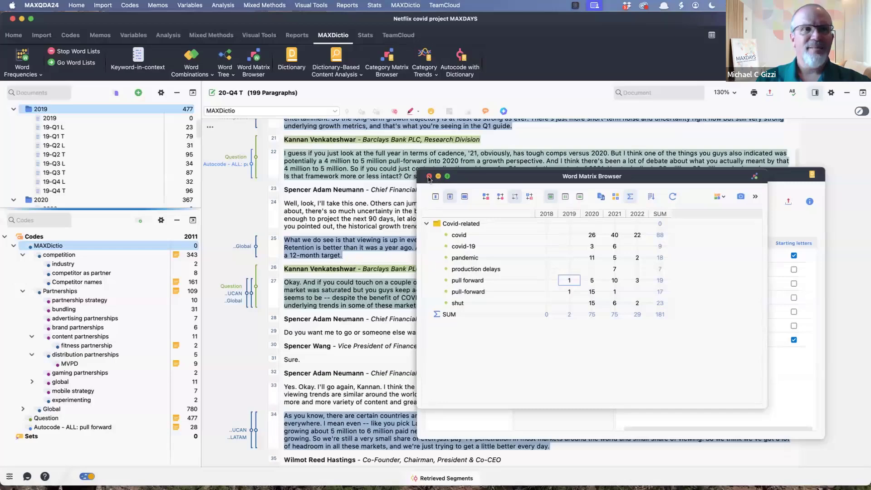
- Run a Dictionary-Based Content Analysis with document sets as the units of analysis
{"action": "left_click", "coordinate": [336, 63]}
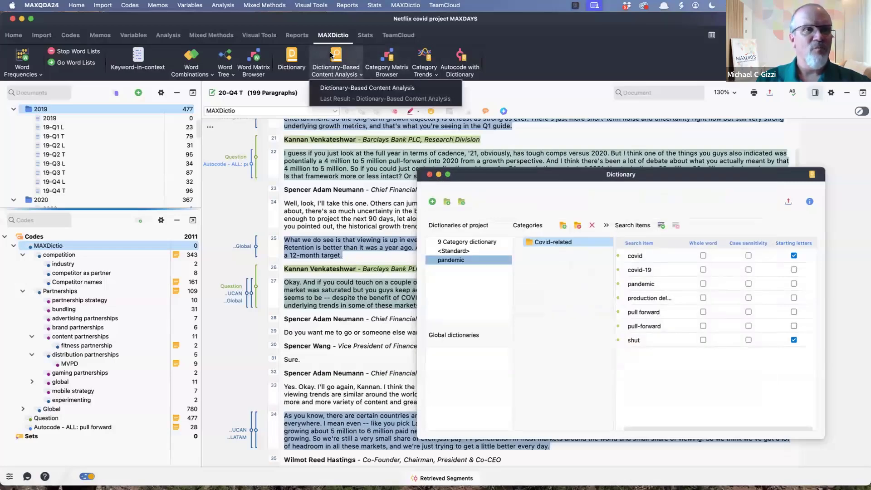
{"action": "left_click", "coordinate": [363, 87]}
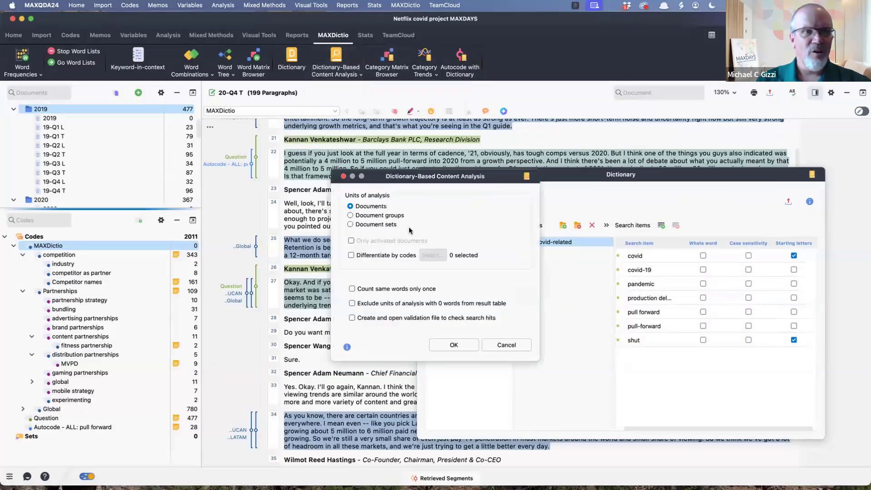
{"action": "left_click", "coordinate": [351, 224]}
{"action": "left_click", "coordinate": [454, 345]}
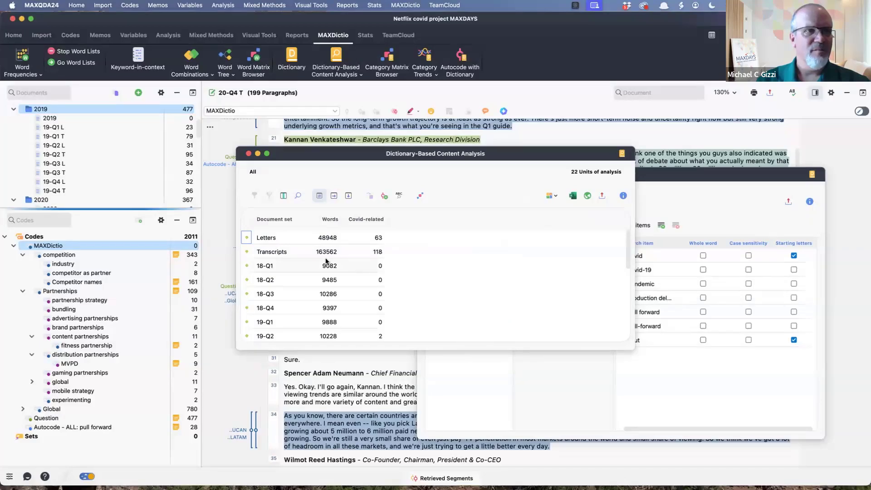
- Examine the Covid-related frequencies per document set in the content analysis results, focusing on the 2019 quarters
{"action": "scroll", "coordinate": [308, 285], "scroll_direction": "down", "scroll_amount": 5}
{"action": "scroll", "coordinate": [307, 286], "scroll_direction": "up", "scroll_amount": 5}
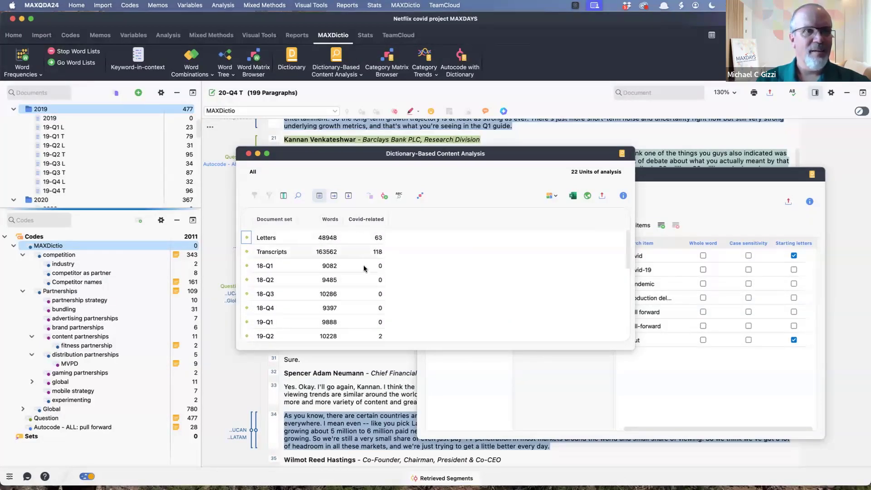
{"action": "scroll", "coordinate": [367, 279], "scroll_direction": "down", "scroll_amount": 3}
{"action": "left_click", "coordinate": [381, 293]}
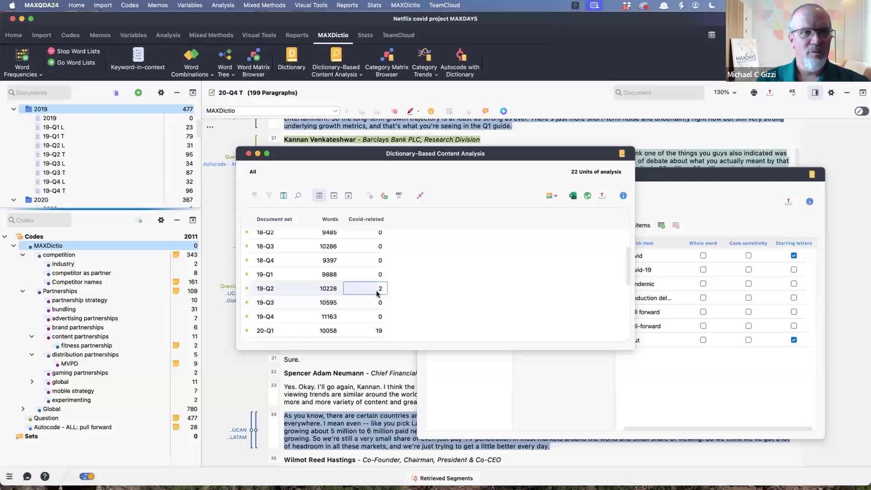
{"action": "left_click", "coordinate": [379, 274]}
{"action": "left_click", "coordinate": [380, 289]}
{"action": "left_click", "coordinate": [380, 314]}
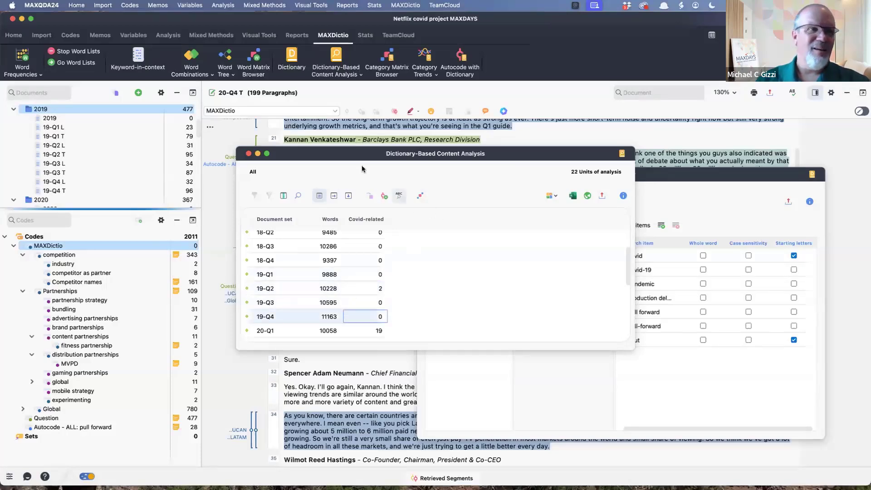
{"action": "left_click", "coordinate": [380, 302]}
{"action": "left_click", "coordinate": [380, 290]}
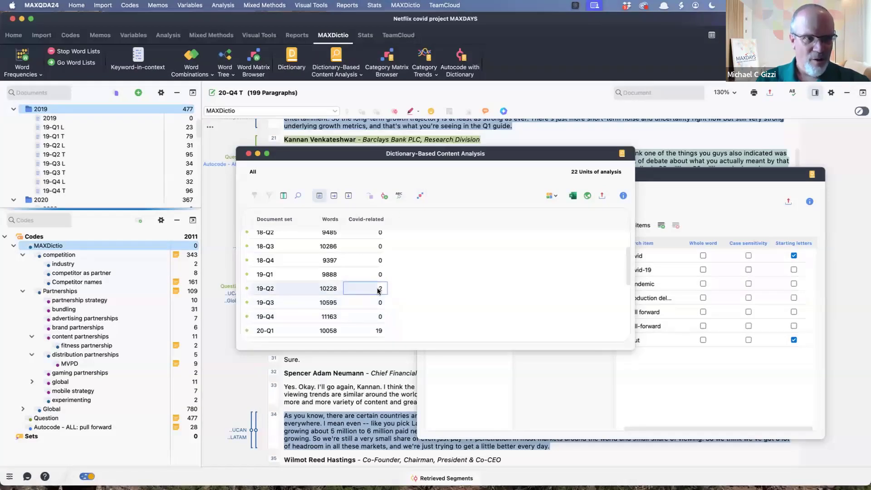
- Open the content analysis results in the Category Matrix Browser and compare the Covid-related squares across the quarterly document sets
{"action": "left_click", "coordinate": [420, 197]}
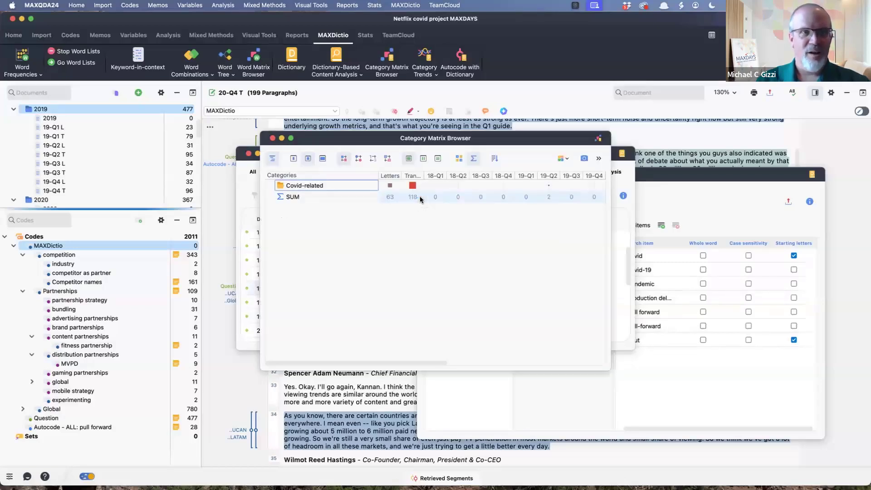
{"action": "scroll", "coordinate": [515, 196], "scroll_direction": "right", "scroll_amount": 3}
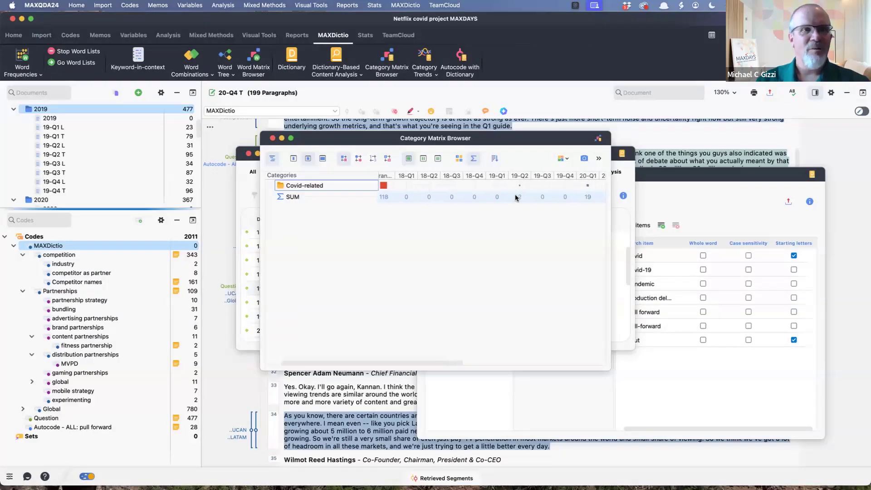
{"action": "scroll", "coordinate": [516, 196], "scroll_direction": "left", "scroll_amount": 3}
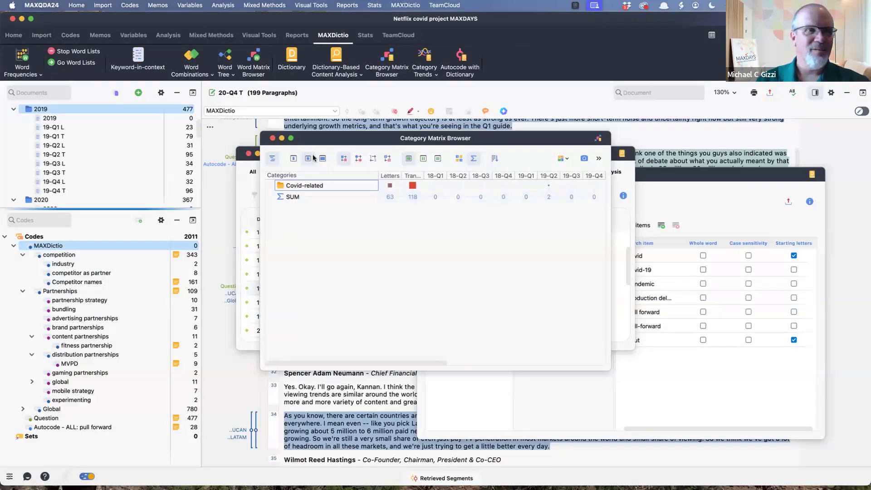
{"action": "left_click", "coordinate": [340, 157]}
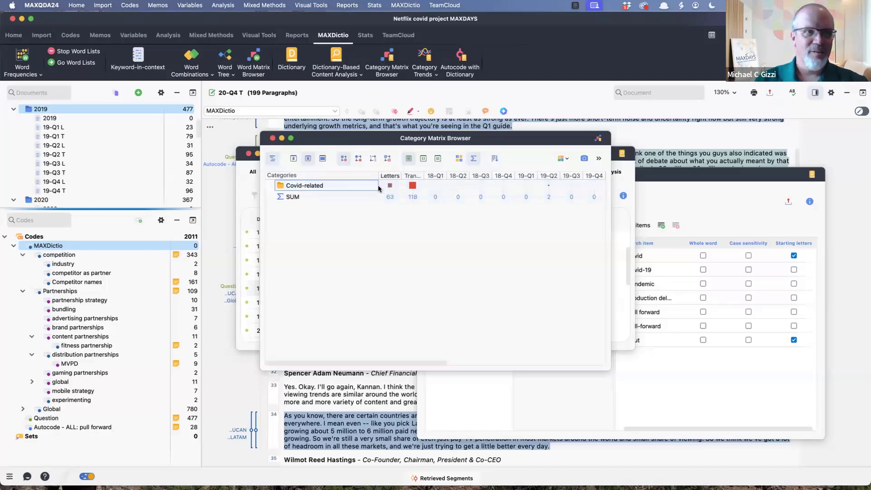
{"action": "scroll", "coordinate": [469, 182], "scroll_direction": "right", "scroll_amount": 5}
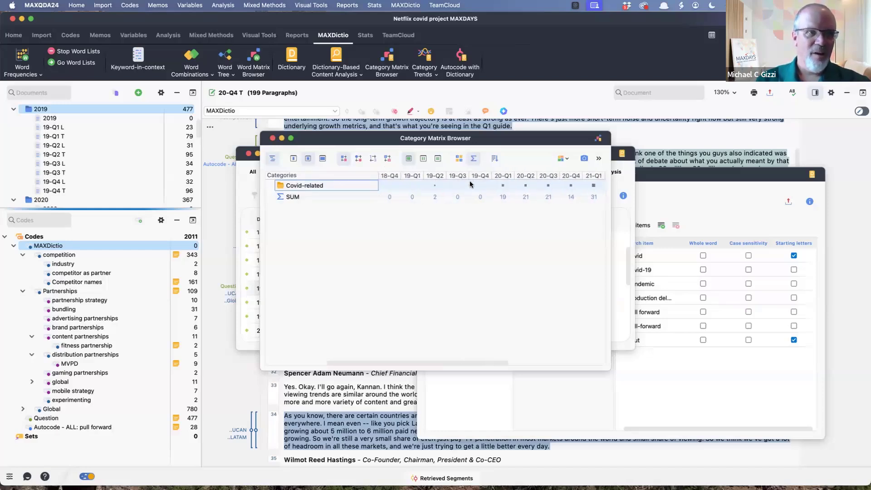
{"action": "scroll", "coordinate": [469, 181], "scroll_direction": "left", "scroll_amount": 3}
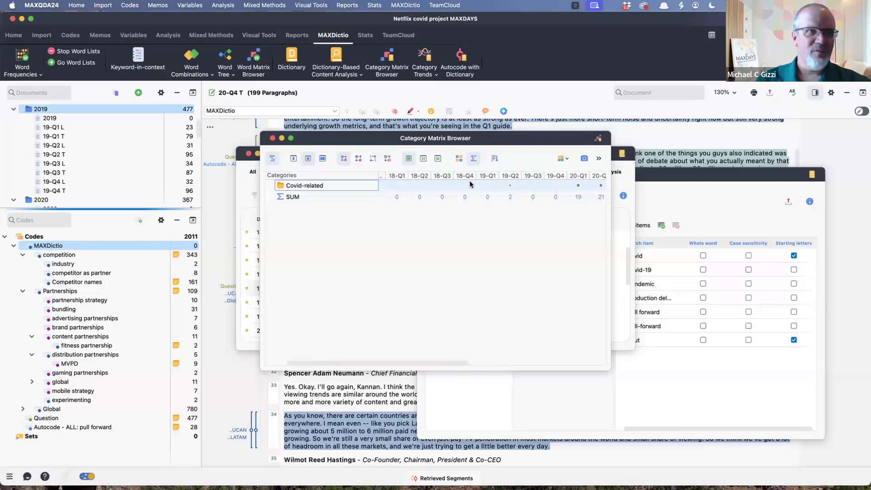
- Display the Category Matrix Browser cells as numbers, read the Covid-related counts through the 2020 and 2021 quarters, and close the matrix
{"action": "left_click", "coordinate": [374, 158]}
{"action": "scroll", "coordinate": [475, 196], "scroll_direction": "right", "scroll_amount": 1}
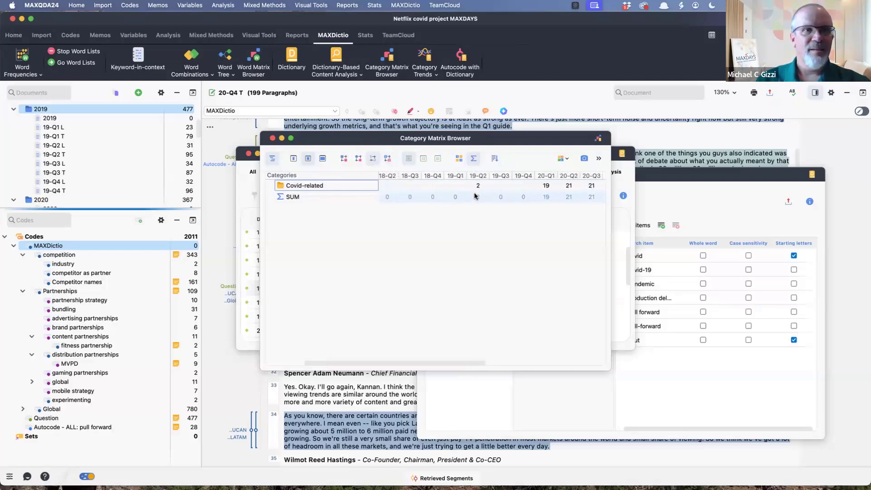
{"action": "scroll", "coordinate": [476, 196], "scroll_direction": "right", "scroll_amount": 5}
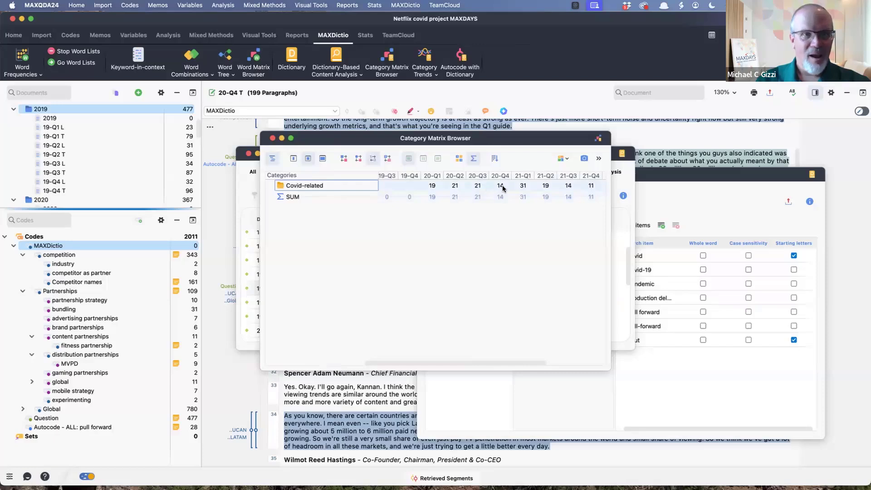
{"action": "left_click", "coordinate": [502, 187]}
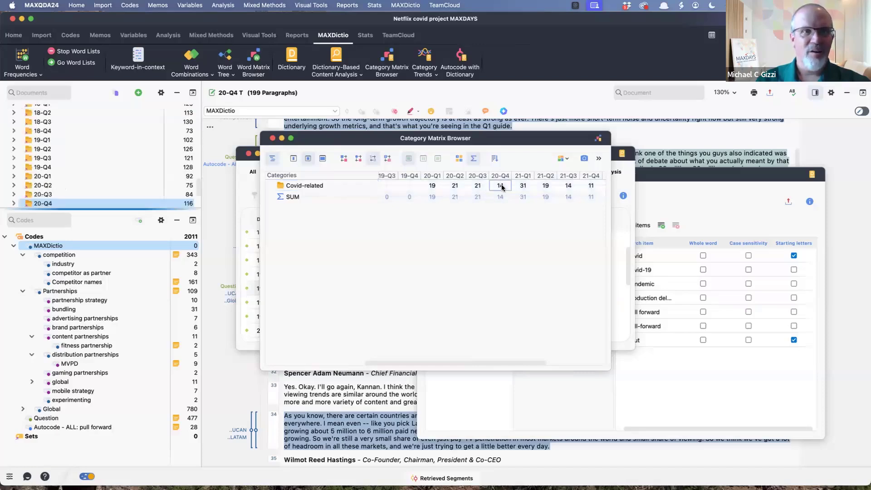
{"action": "mouse_move", "coordinate": [502, 187]}
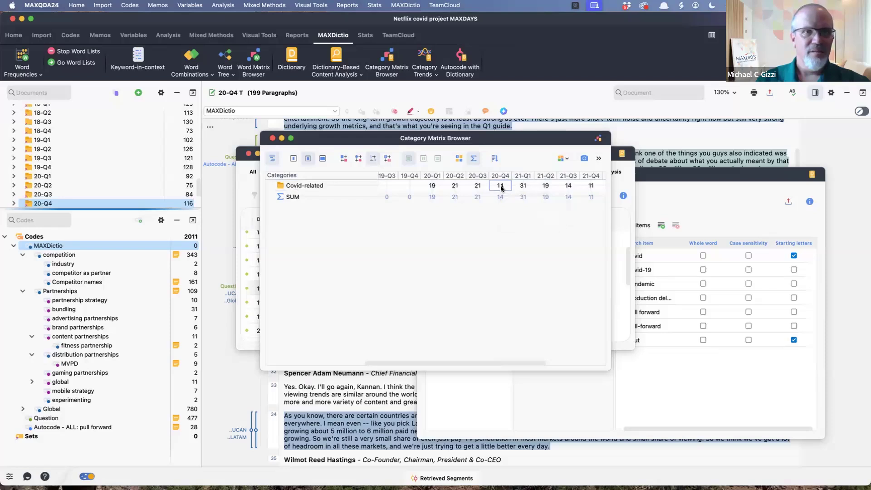
{"action": "left_click_drag", "start_coordinate": [450, 140], "coordinate": [553, 187]}
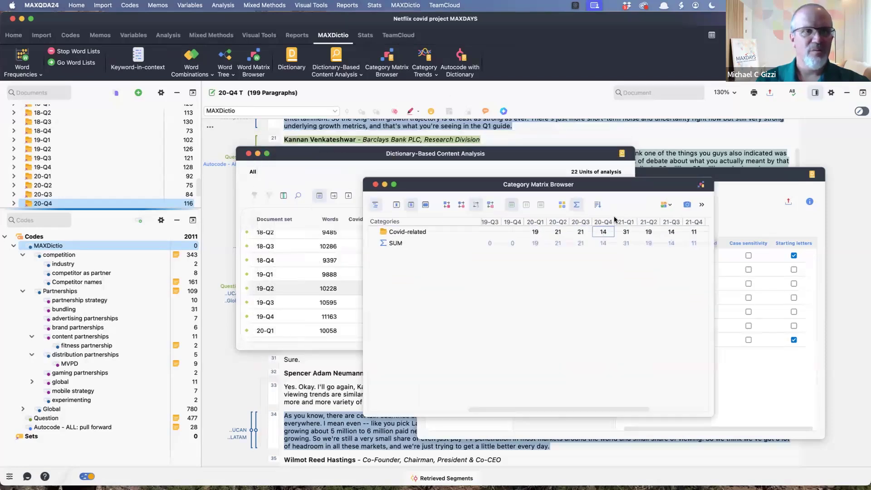
{"action": "left_click_drag", "start_coordinate": [614, 216], "coordinate": [604, 132]}
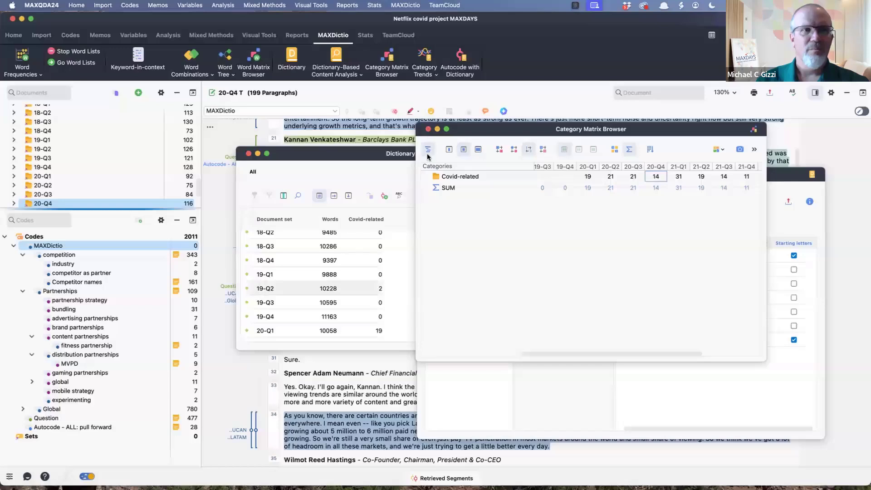
{"action": "left_click", "coordinate": [428, 129]}
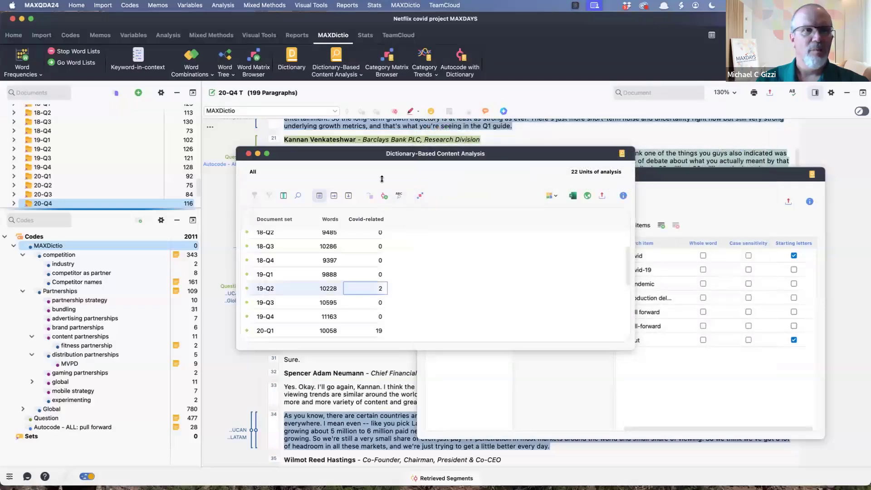
- Generate a Category Matrix Browser for the 9 Category dictionary by document groups, review its COVID row, and close it
{"action": "left_click", "coordinate": [388, 58]}
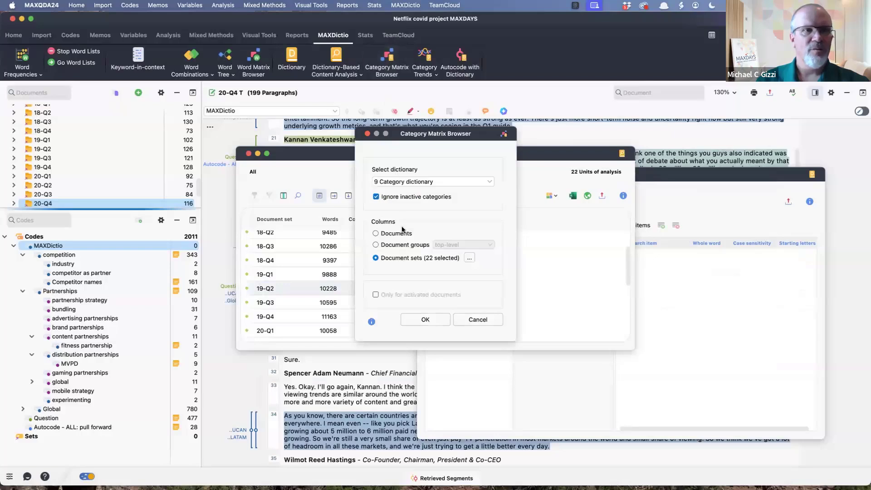
{"action": "left_click", "coordinate": [475, 181]}
{"action": "left_click", "coordinate": [425, 234]}
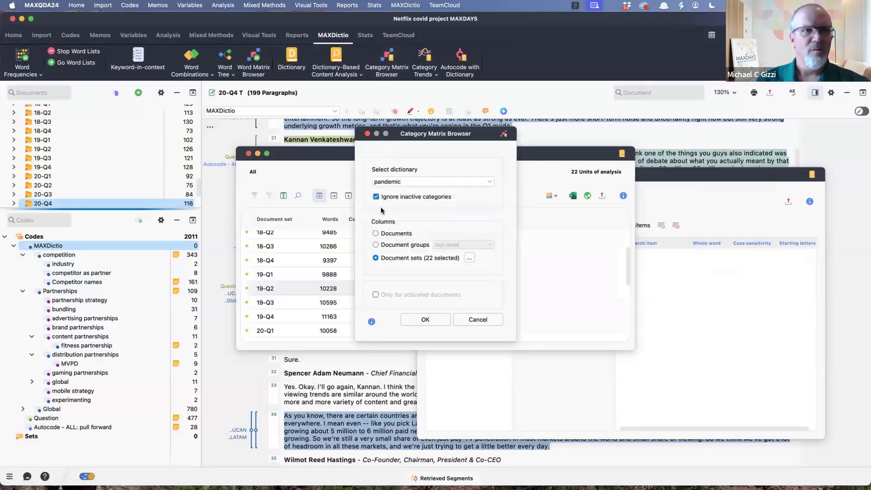
{"action": "left_click", "coordinate": [376, 245]}
{"action": "left_click", "coordinate": [424, 320]}
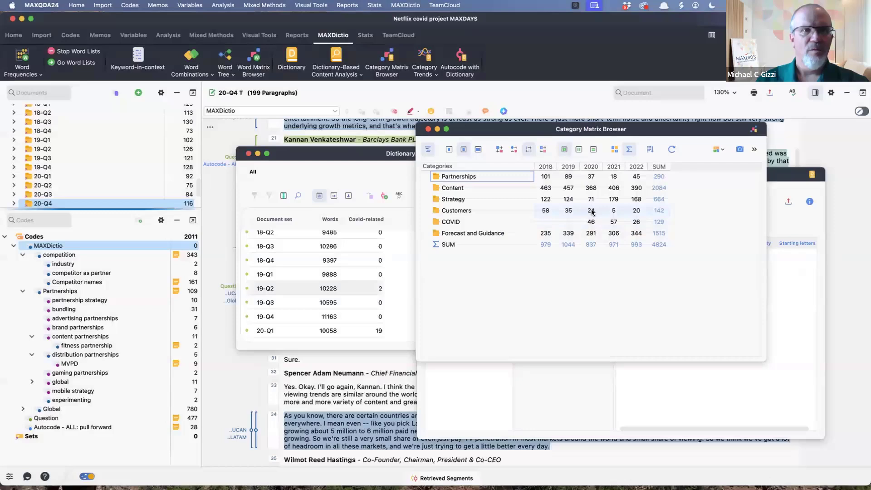
{"action": "mouse_move", "coordinate": [592, 227]}
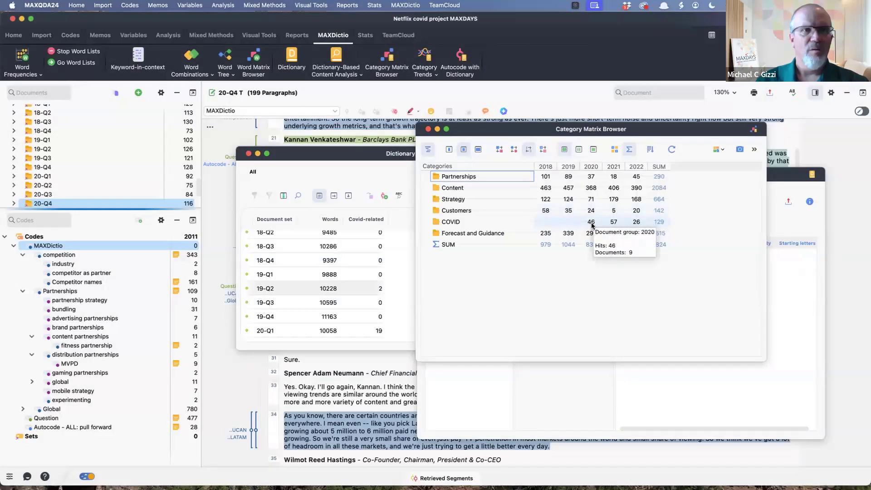
{"action": "left_click", "coordinate": [428, 130]}
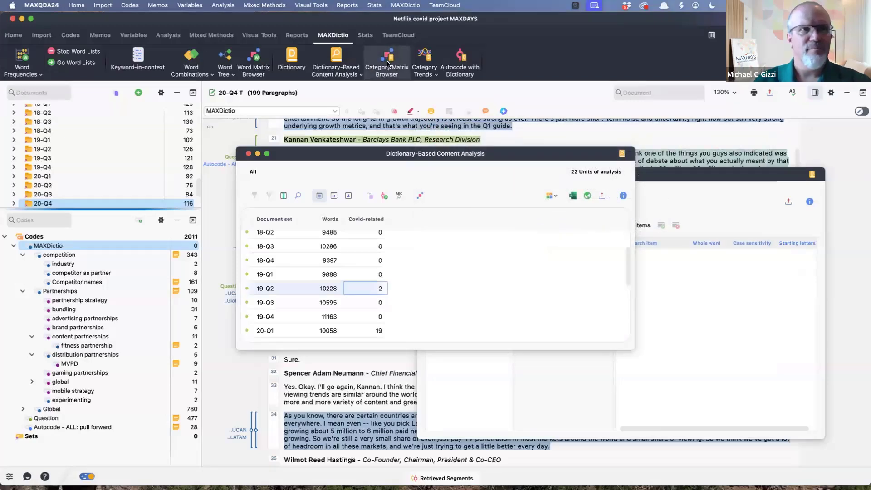
- Generate a Category Matrix Browser for the pandemic dictionary by document groups, then close it and the content analysis results
{"action": "left_click", "coordinate": [387, 63]}
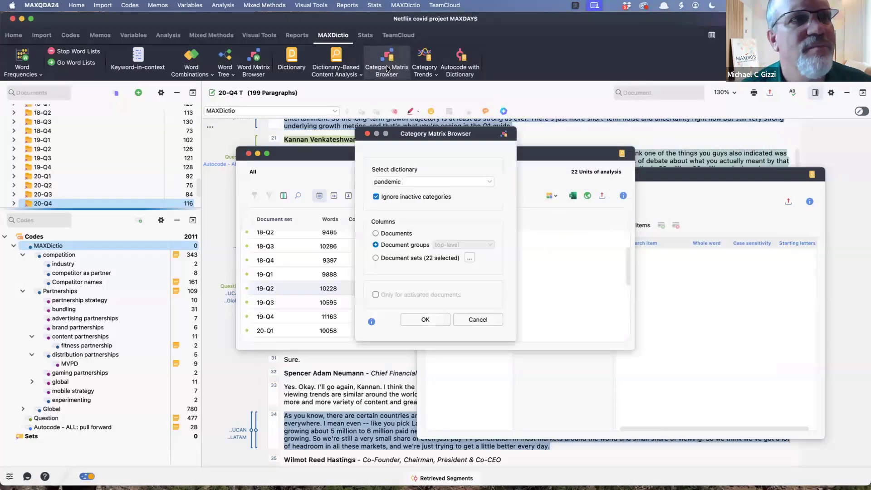
{"action": "left_click", "coordinate": [468, 182]}
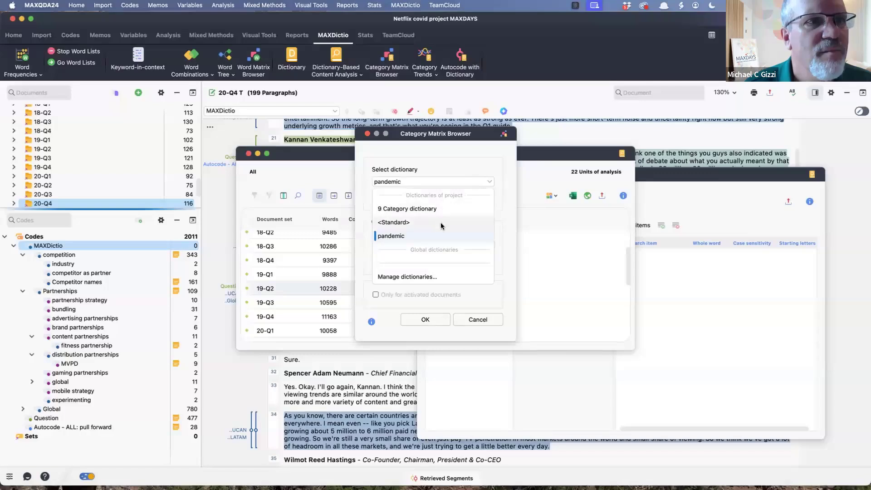
{"action": "left_click", "coordinate": [413, 234]}
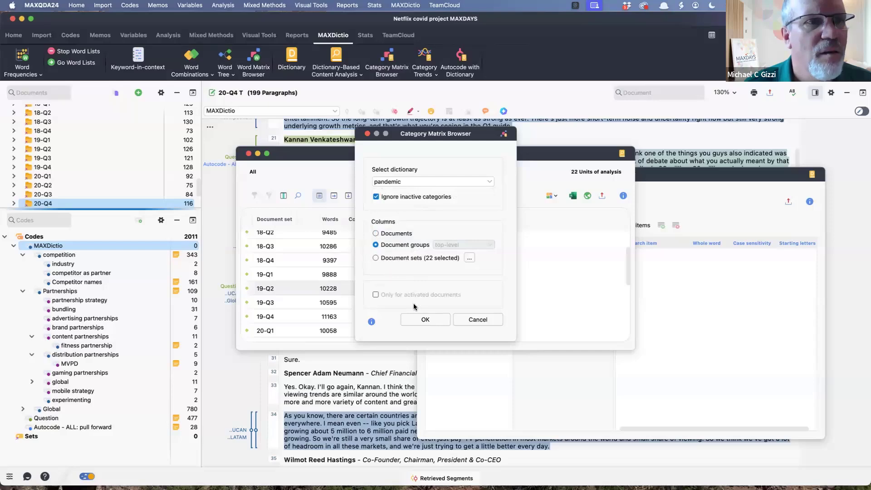
{"action": "left_click", "coordinate": [425, 319]}
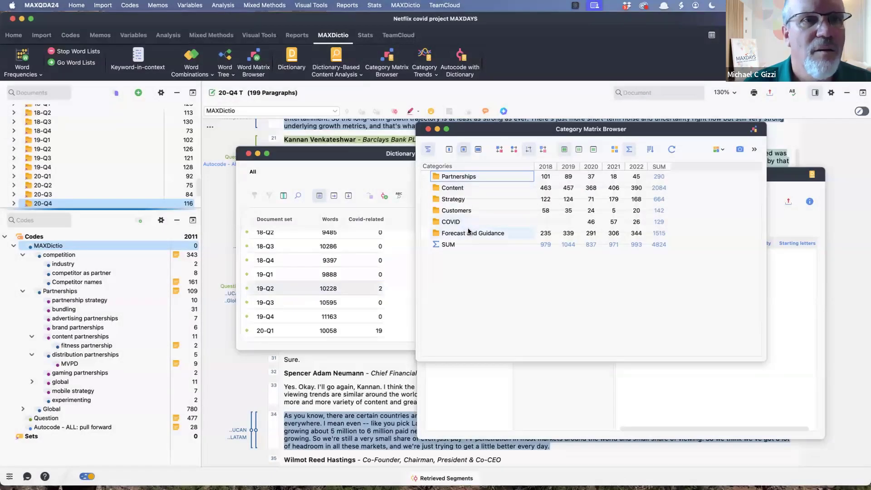
{"action": "left_click", "coordinate": [428, 129]}
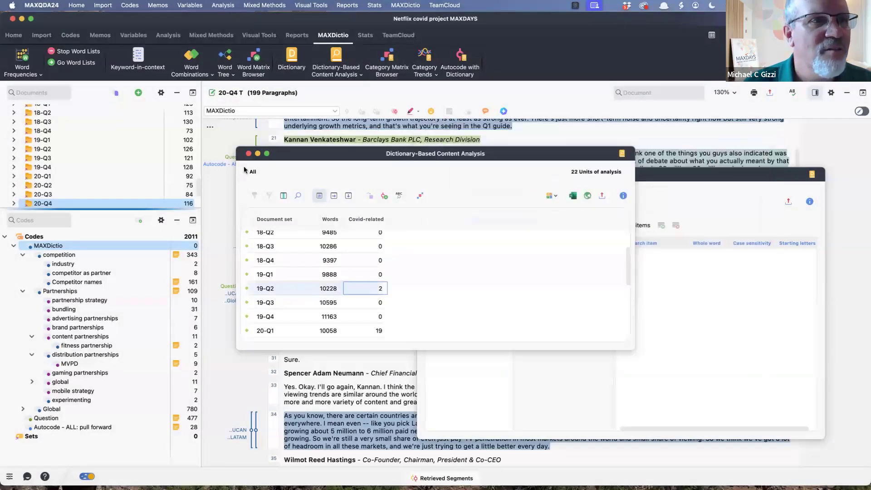
{"action": "left_click_drag", "start_coordinate": [313, 155], "coordinate": [369, 223]}
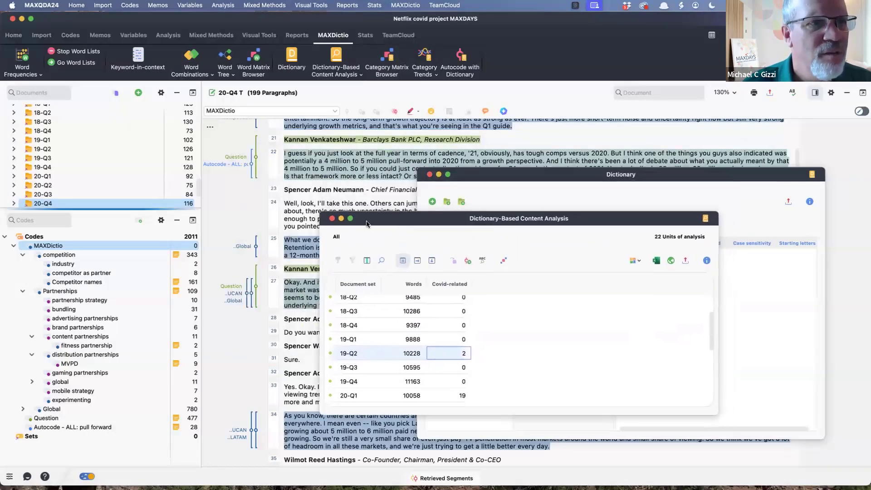
{"action": "left_click", "coordinate": [332, 220]}
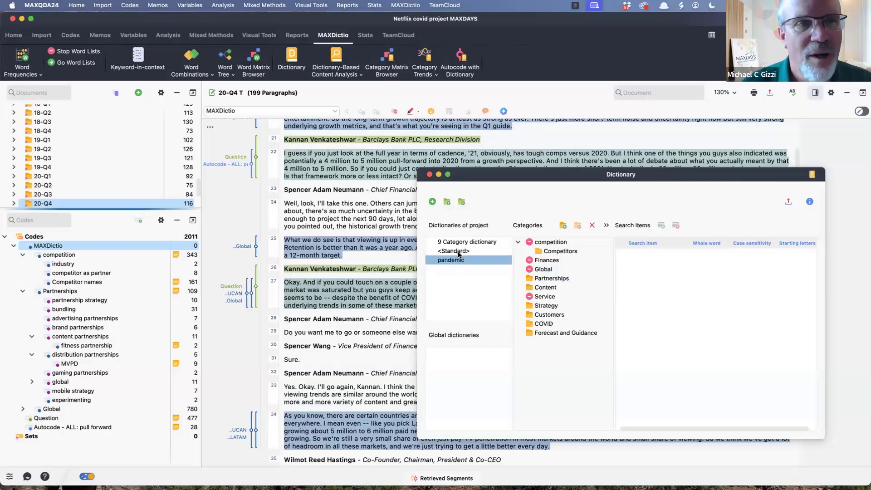
- Switch among the project's dictionaries to check their category lists, and close and reopen the Dictionary window
{"action": "left_click", "coordinate": [458, 251]}
{"action": "left_click", "coordinate": [458, 260]}
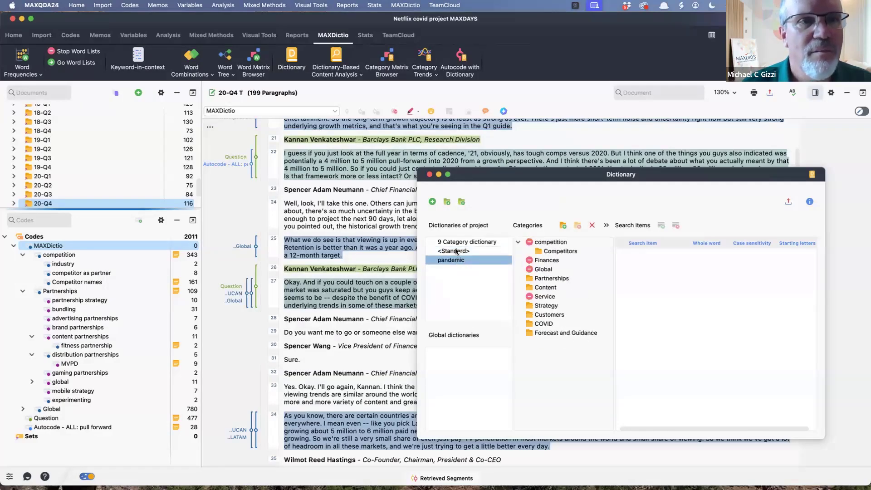
{"action": "left_click", "coordinate": [457, 251]}
{"action": "left_click", "coordinate": [457, 243]}
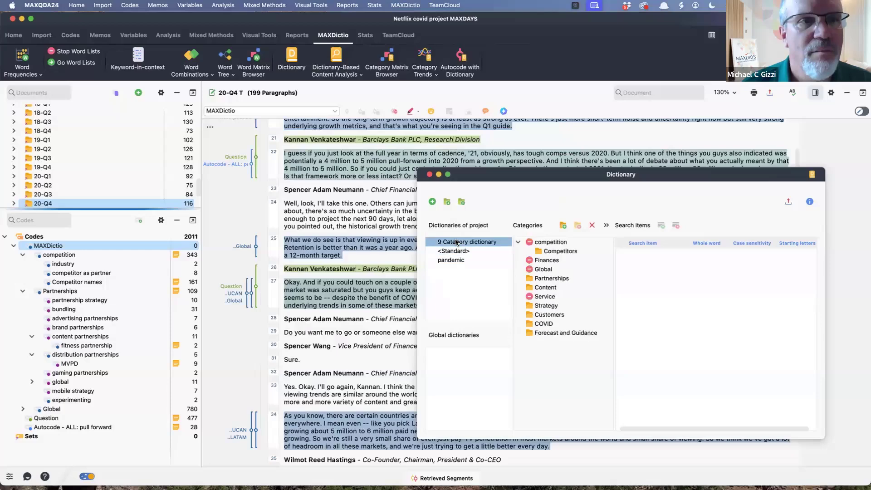
{"action": "left_click", "coordinate": [429, 174]}
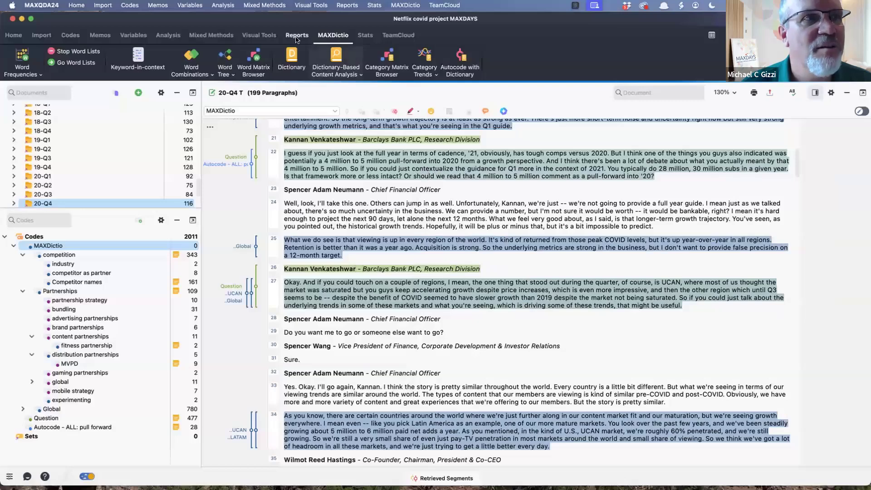
{"action": "left_click", "coordinate": [291, 53]}
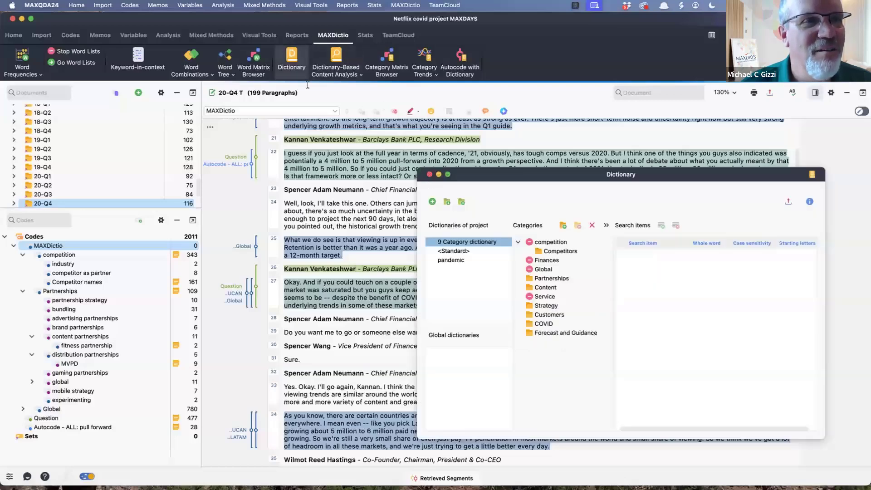
- Alternate between the <Standard> and pandemic dictionaries to check which categories are listed under pandemic
{"action": "left_click", "coordinate": [457, 262]}
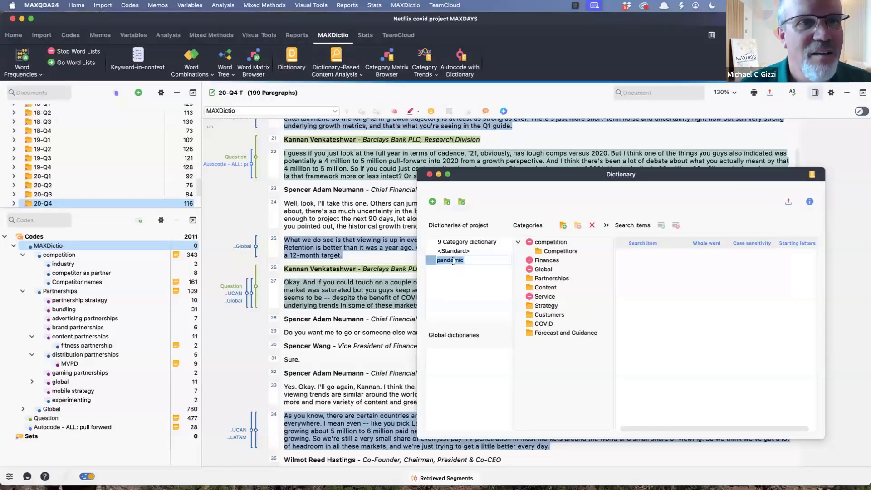
{"action": "left_click", "coordinate": [447, 251]}
{"action": "left_click", "coordinate": [448, 262]}
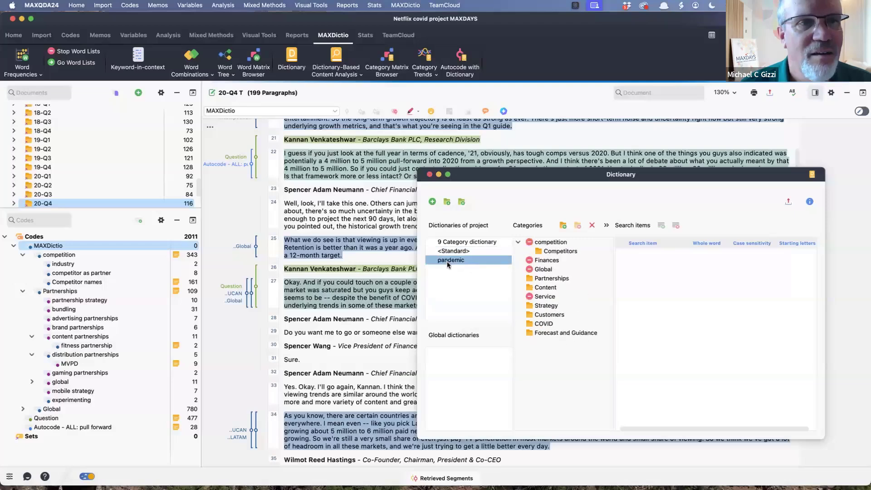
{"action": "left_click", "coordinate": [451, 252]}
{"action": "left_click", "coordinate": [452, 261]}
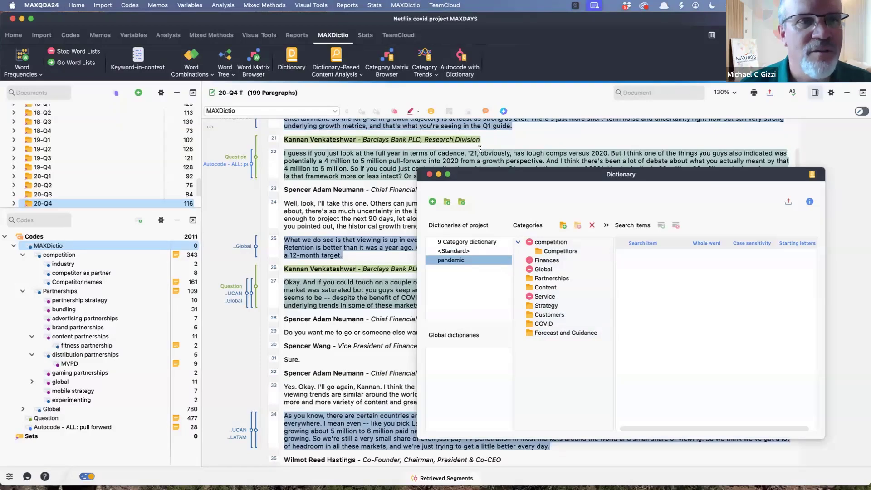
{"action": "left_click_drag", "start_coordinate": [503, 175], "coordinate": [503, 174]}
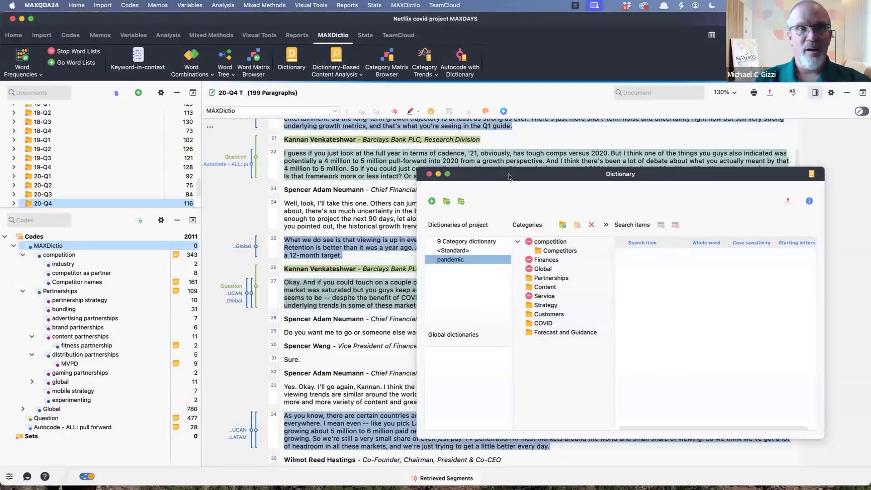
- Select the 9 Category dictionary and view the search items of its Partnerships category
{"action": "left_click", "coordinate": [470, 242]}
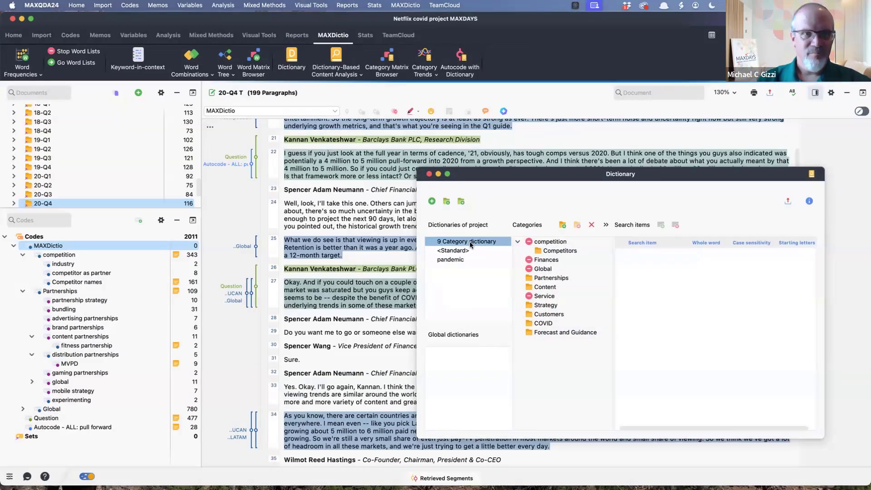
{"action": "left_click", "coordinate": [534, 279]}
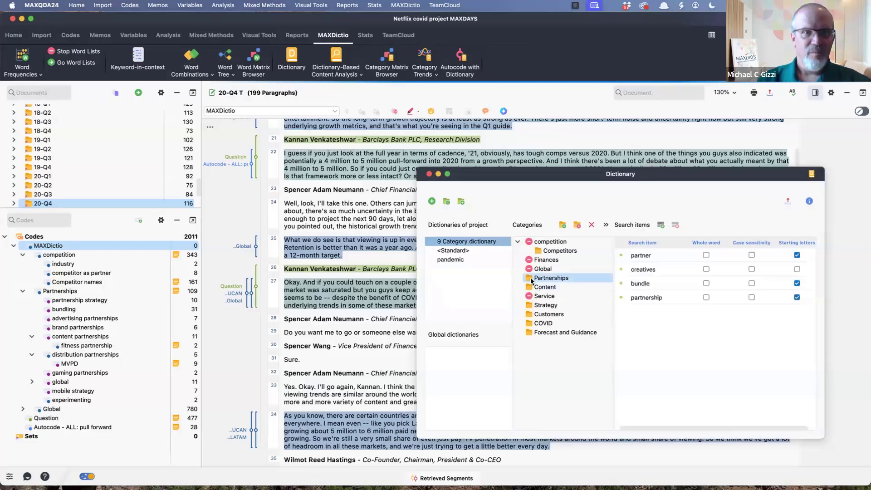
{"action": "left_click", "coordinate": [529, 323]}
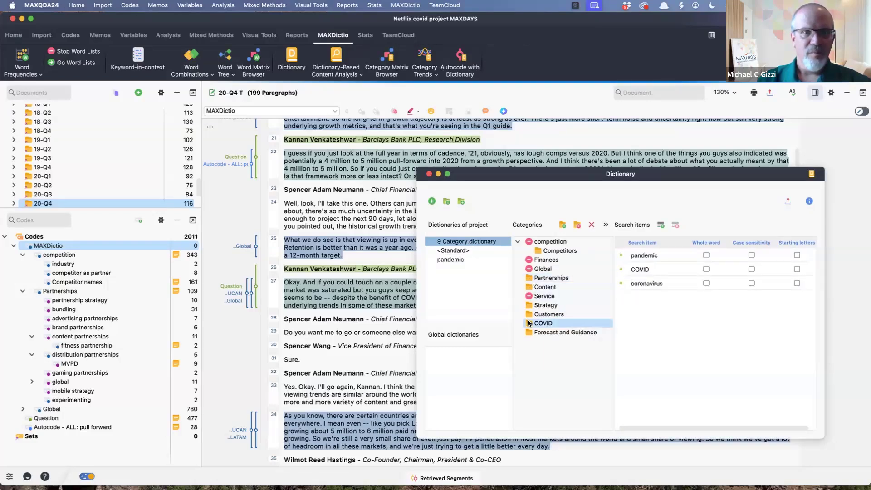
- With the pandemic dictionary selected, deactivate the listed COVID category and view the search items of Customers
{"action": "left_click", "coordinate": [455, 255]}
{"action": "left_click", "coordinate": [455, 260]}
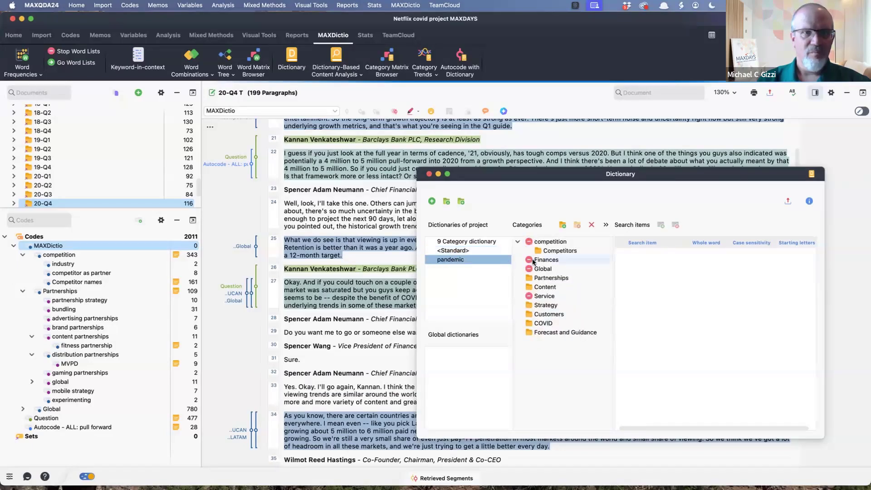
{"action": "left_click", "coordinate": [553, 325]}
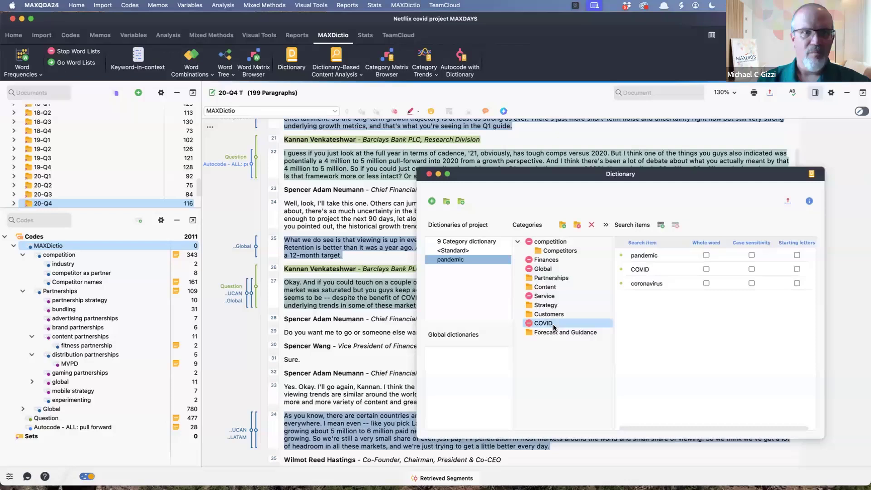
{"action": "left_click", "coordinate": [530, 305]}
{"action": "left_click", "coordinate": [530, 315]}
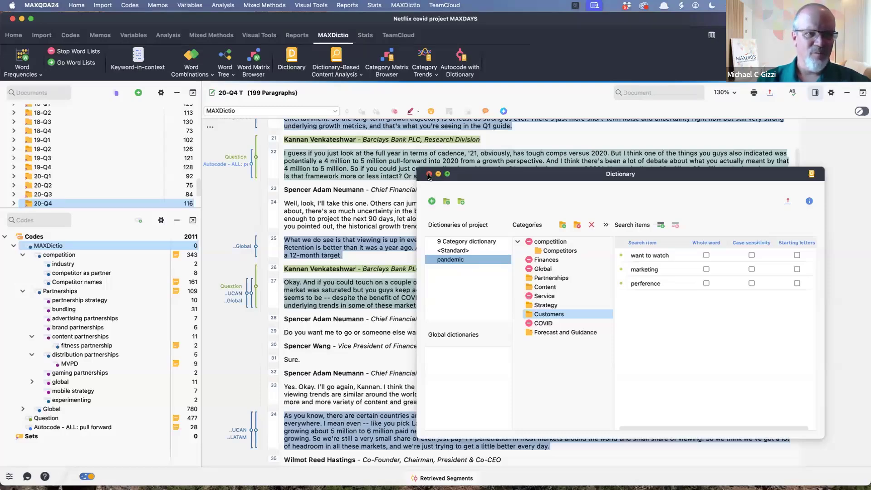
- Open the <Standard> dictionary, view its Pandemic search items, and deactivate the Net adds and Revenue categories
{"action": "left_click", "coordinate": [467, 250]}
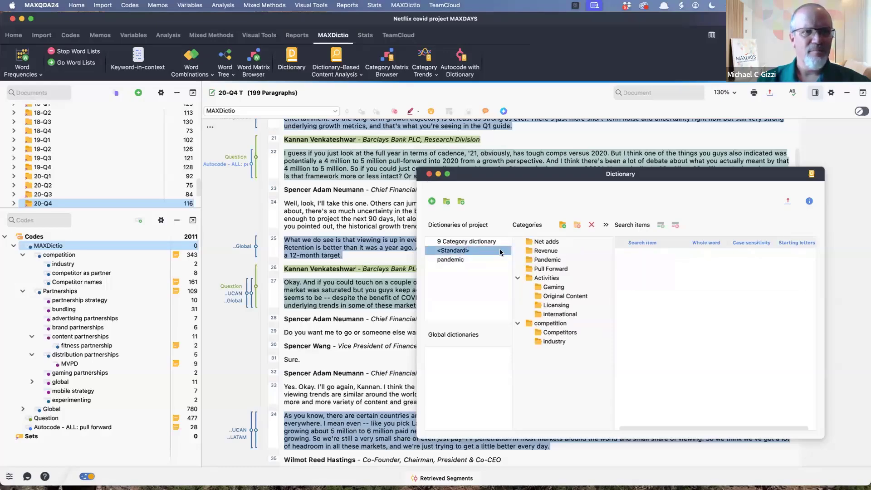
{"action": "left_click", "coordinate": [540, 261]}
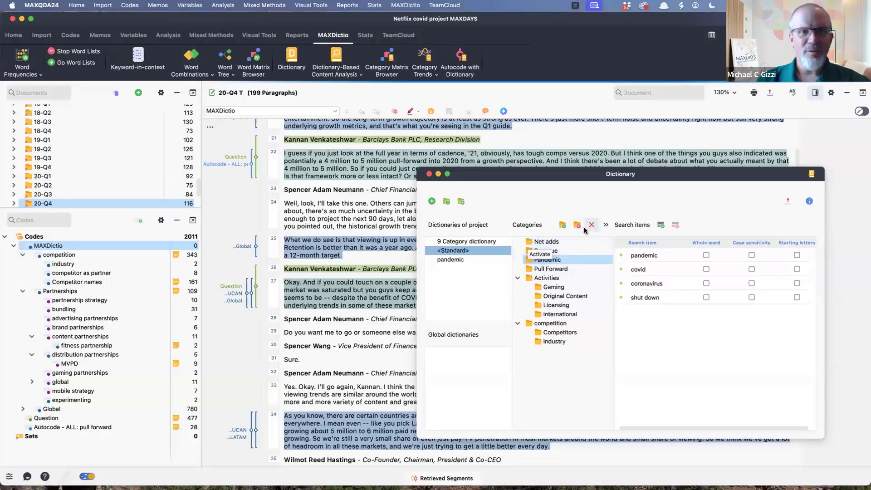
{"action": "left_click", "coordinate": [530, 244]}
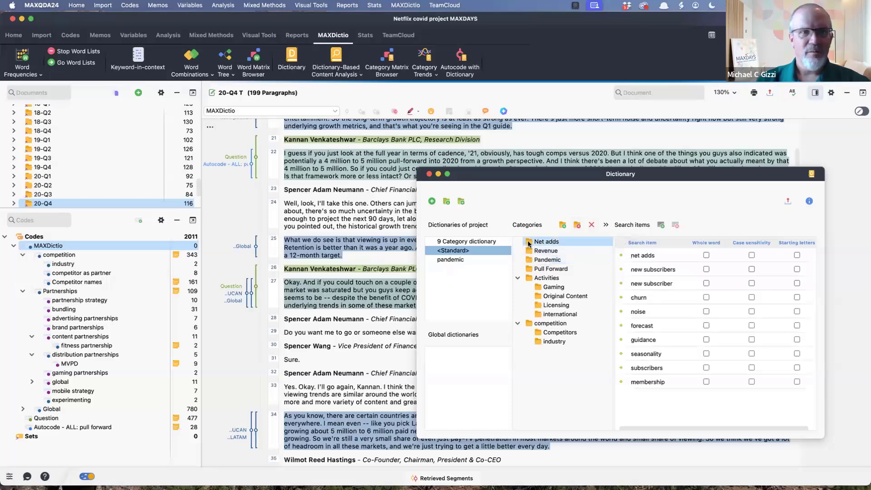
{"action": "left_click", "coordinate": [529, 243]}
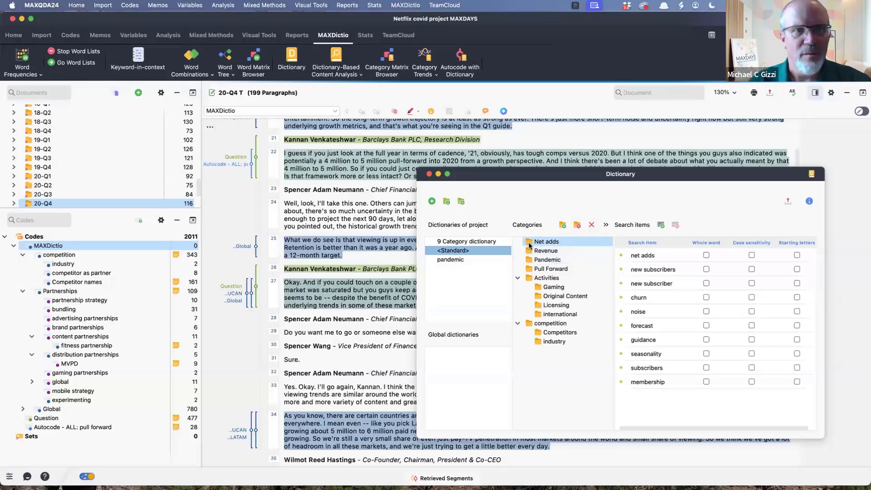
{"action": "left_click", "coordinate": [529, 251]}
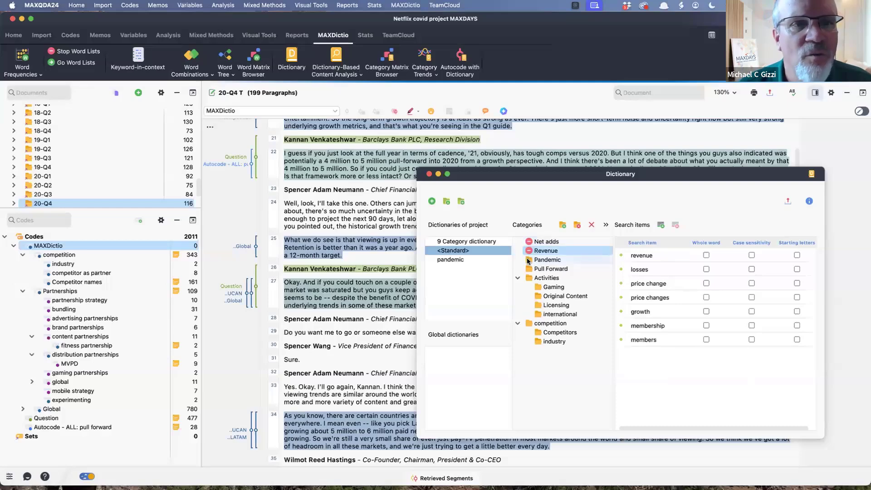
- Deactivate the Activities and competition categories with all their subcategories, leaving only Pandemic and Pull Forward active
{"action": "left_click", "coordinate": [529, 270]}
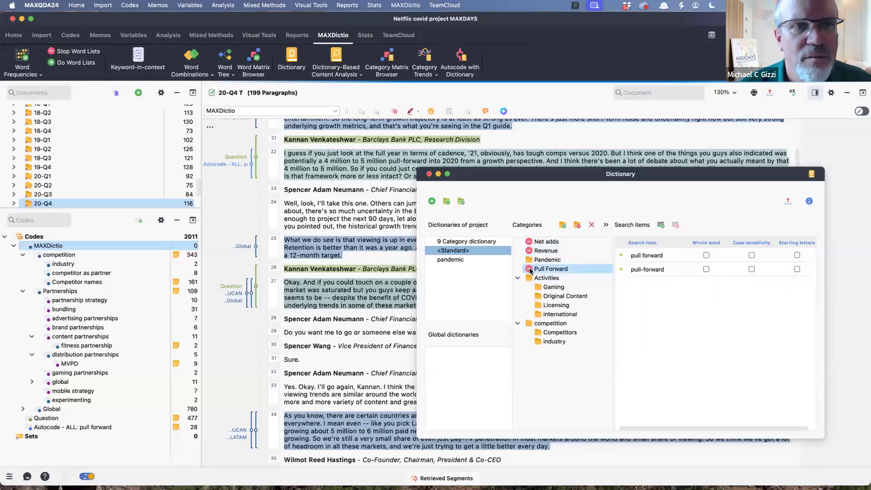
{"action": "left_click", "coordinate": [530, 269]}
{"action": "left_click", "coordinate": [529, 279]}
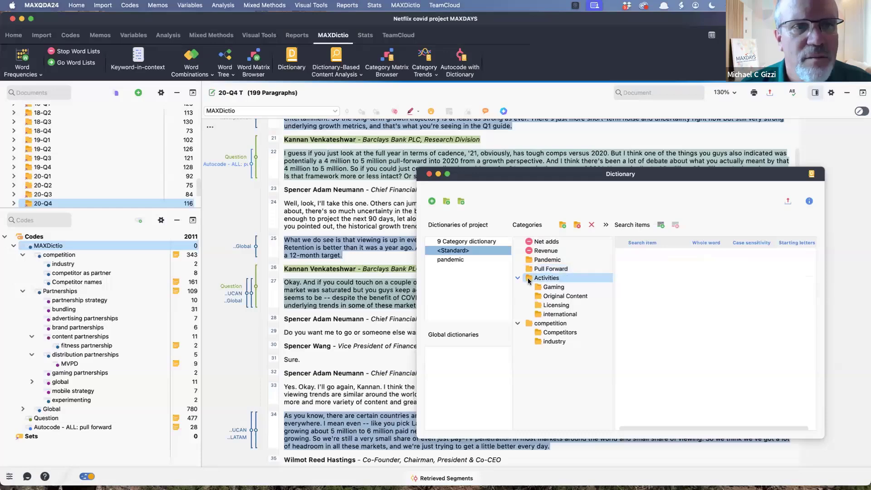
{"action": "left_click", "coordinate": [537, 287]}
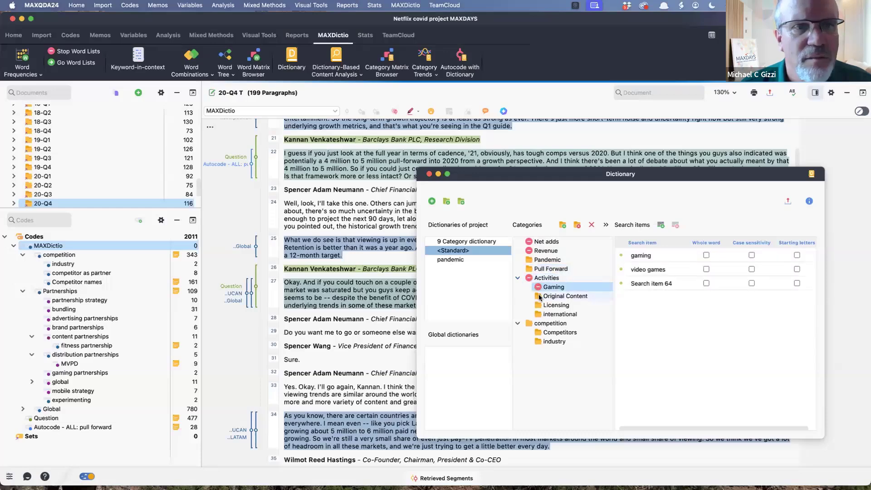
{"action": "left_click", "coordinate": [539, 295]}
{"action": "left_click", "coordinate": [540, 305]}
{"action": "left_click", "coordinate": [541, 314]}
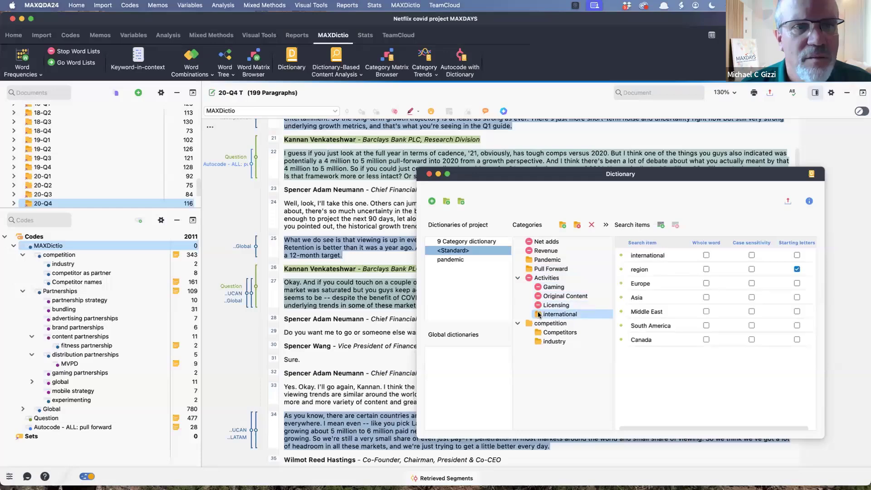
{"action": "left_click", "coordinate": [536, 332]}
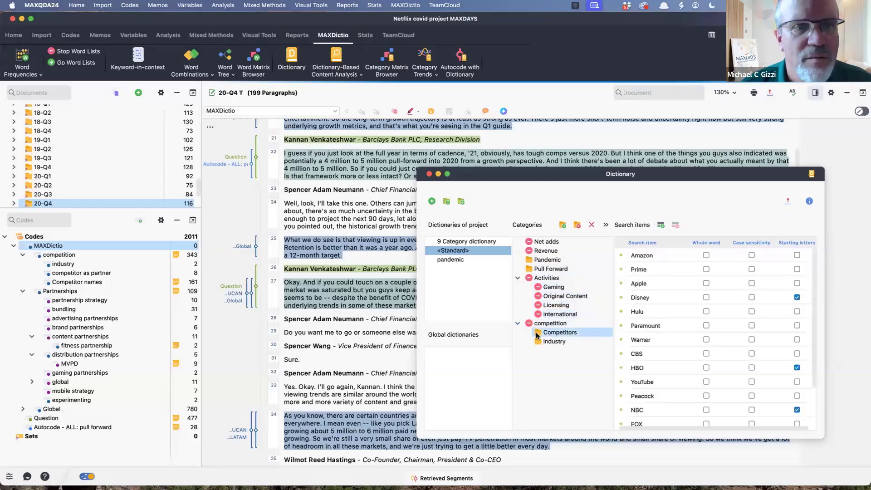
{"action": "left_click", "coordinate": [537, 340]}
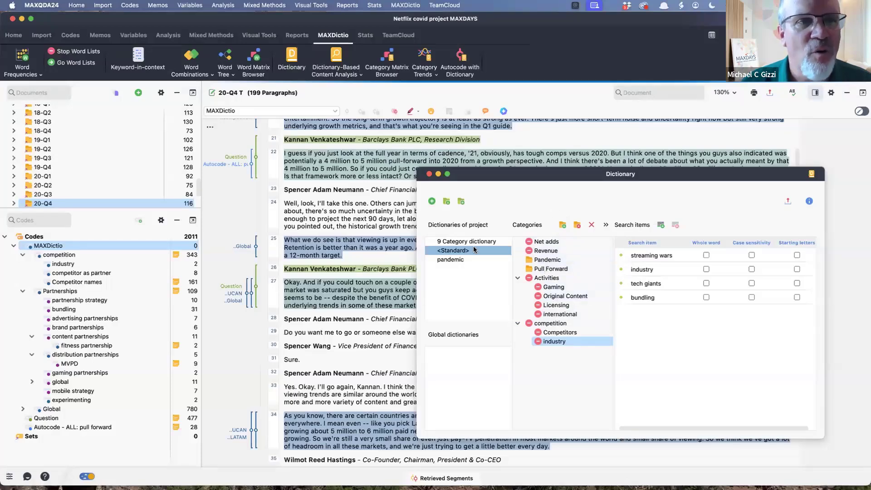
- Review the search items of the Pull Forward and Pandemic categories, and select the covid item
{"action": "left_click", "coordinate": [555, 262]}
{"action": "left_click", "coordinate": [555, 270]}
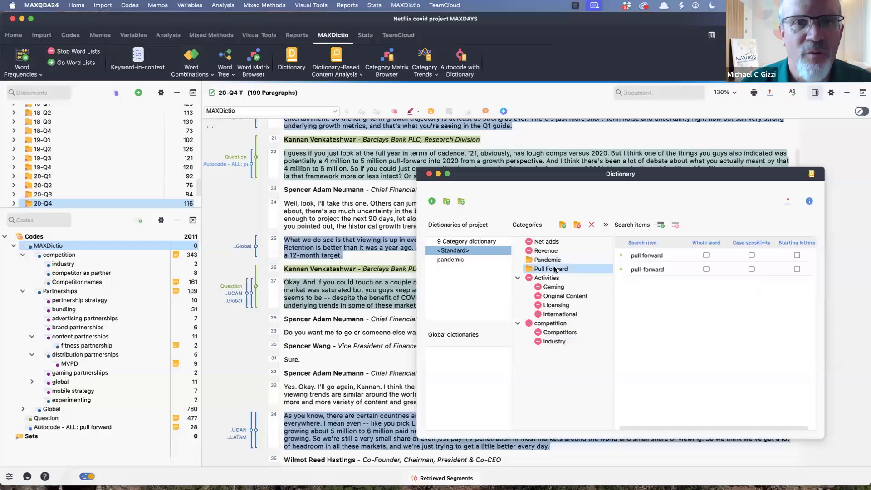
{"action": "left_click", "coordinate": [551, 261]}
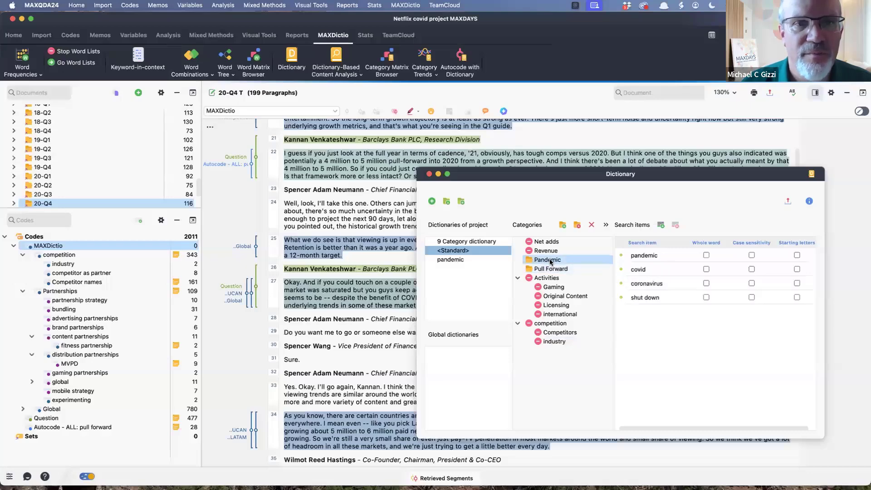
{"action": "left_click", "coordinate": [647, 266]}
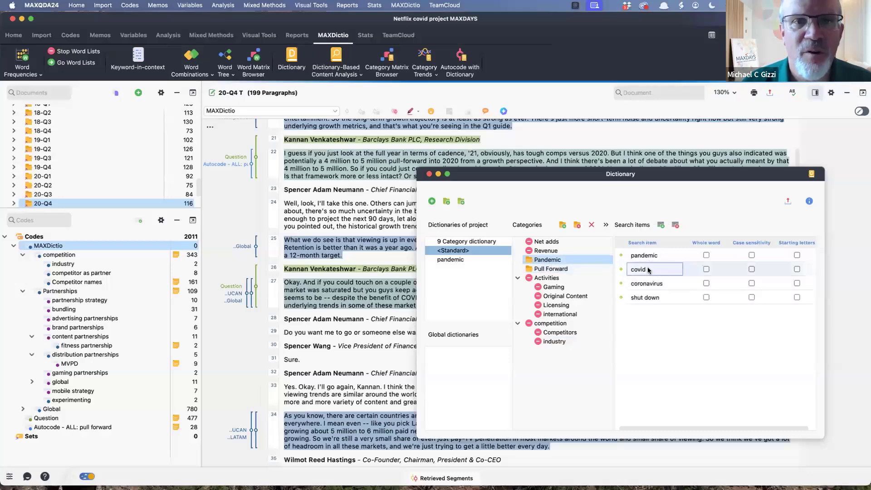
- Set the covid search item to match starting letters, and add the search item shutdown to the Pandemic category
{"action": "left_click", "coordinate": [797, 270]}
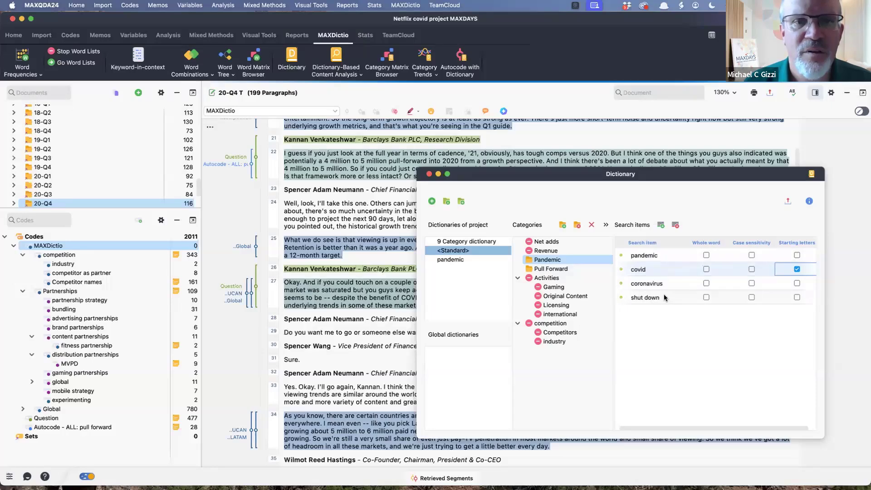
{"action": "left_click", "coordinate": [661, 225]}
{"action": "type", "text": "sh"}
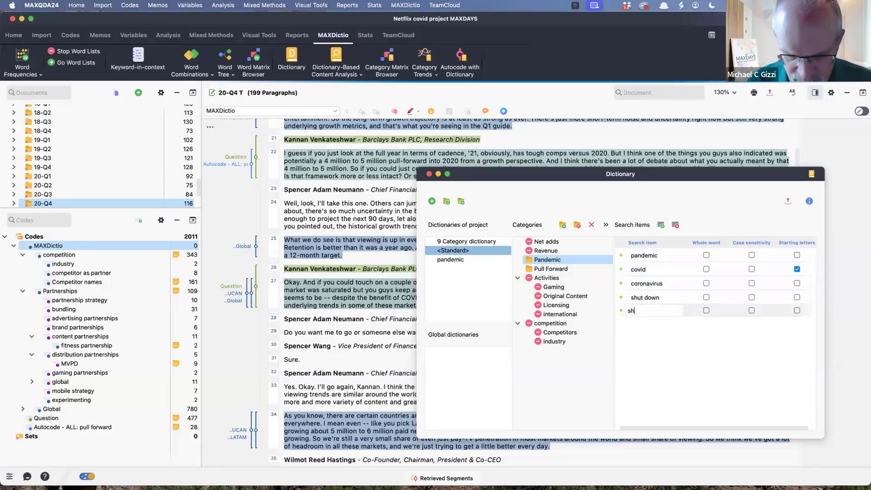
{"action": "type", "text": "utdown"}
{"action": "key", "text": "Return"}
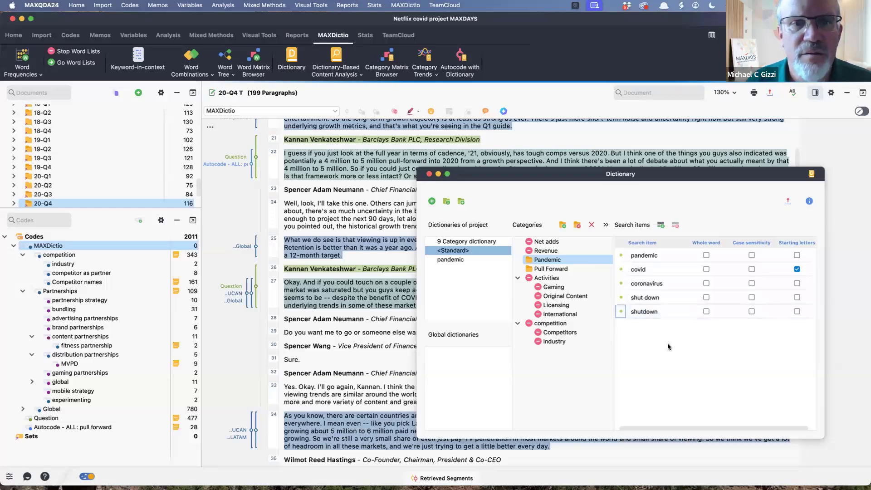
- Add the search item production delay to the Pandemic category and close the dictionary
{"action": "left_click", "coordinate": [661, 226]}
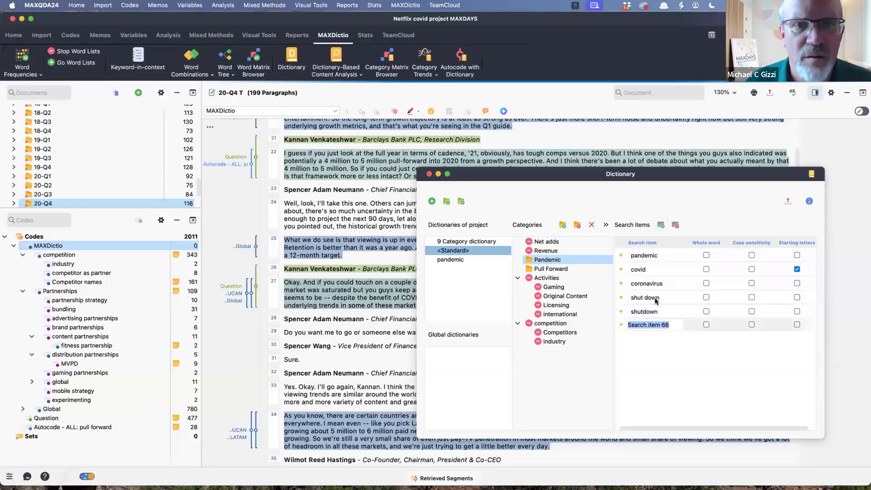
{"action": "type", "text": "production d"}
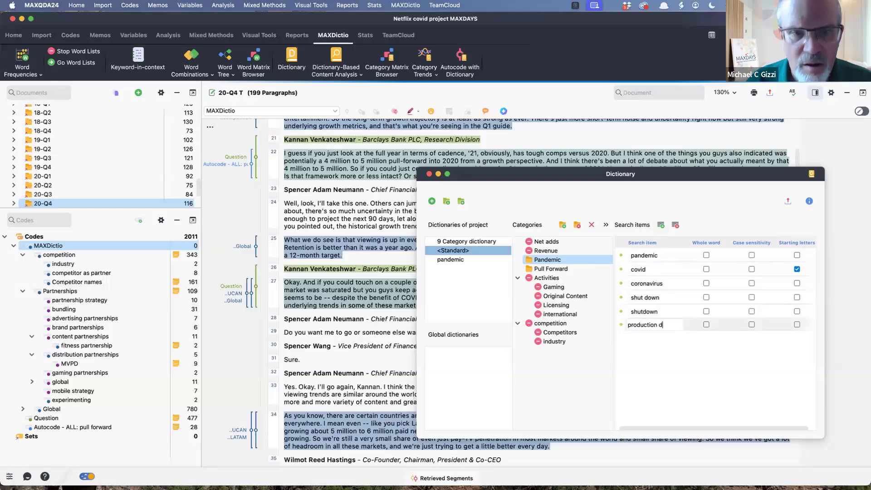
{"action": "type", "text": "elay"}
{"action": "left_click", "coordinate": [800, 325]}
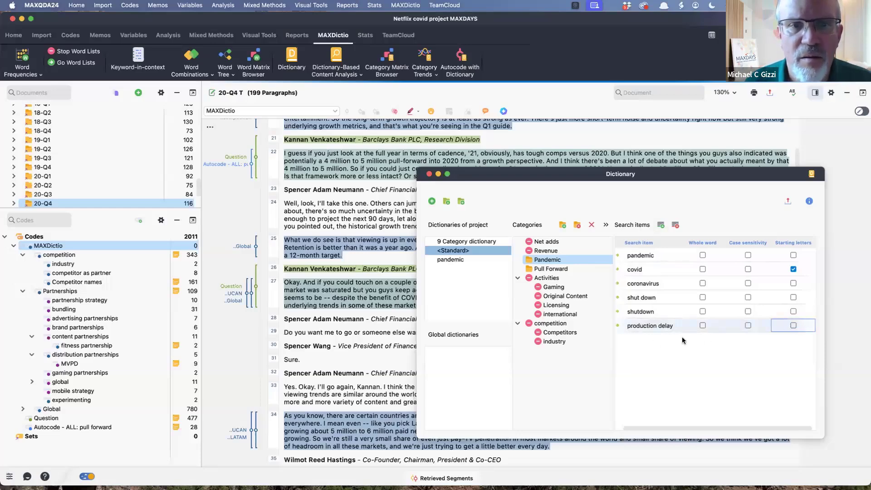
{"action": "left_click", "coordinate": [662, 342]}
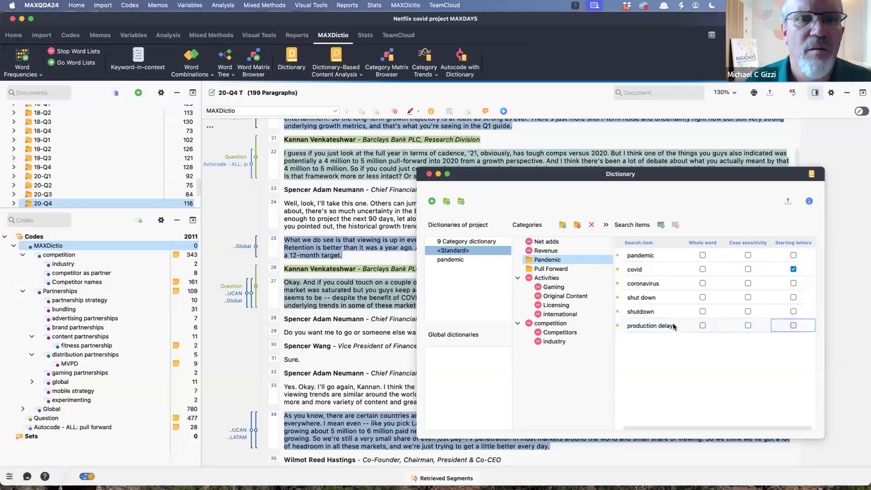
{"action": "left_click", "coordinate": [547, 358]}
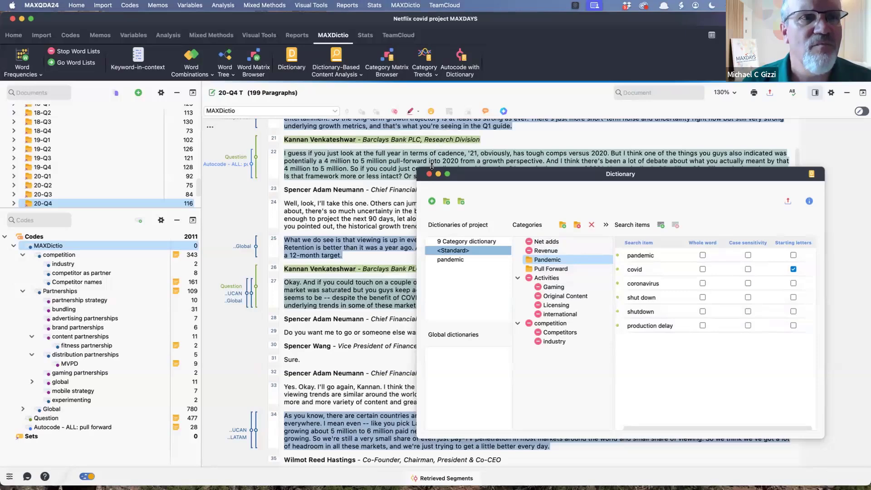
{"action": "left_click", "coordinate": [429, 174]}
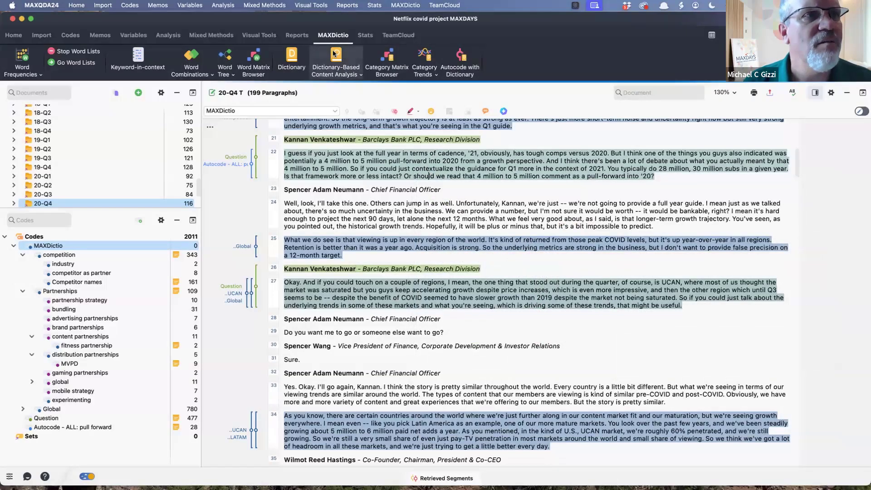
- Run the Word Matrix Browser on the dictionary's search items with document groups as columns, and review the frequencies by year
{"action": "left_click", "coordinate": [253, 59]}
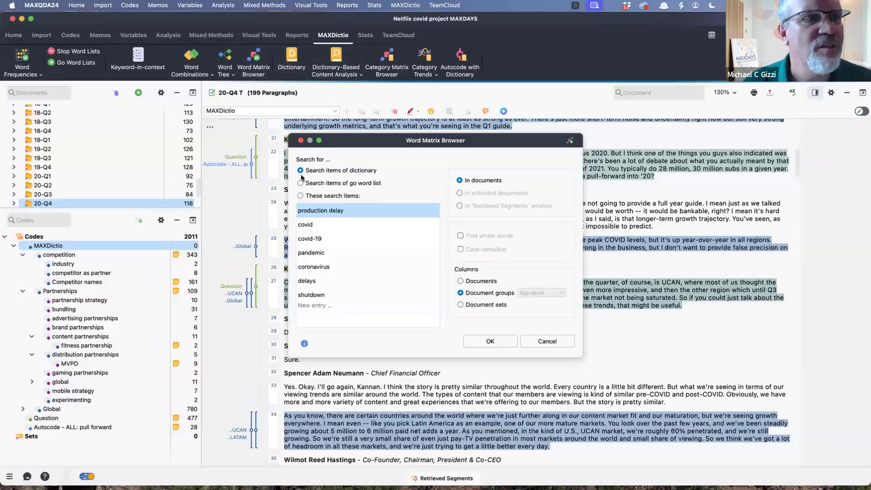
{"action": "left_click", "coordinate": [495, 340]}
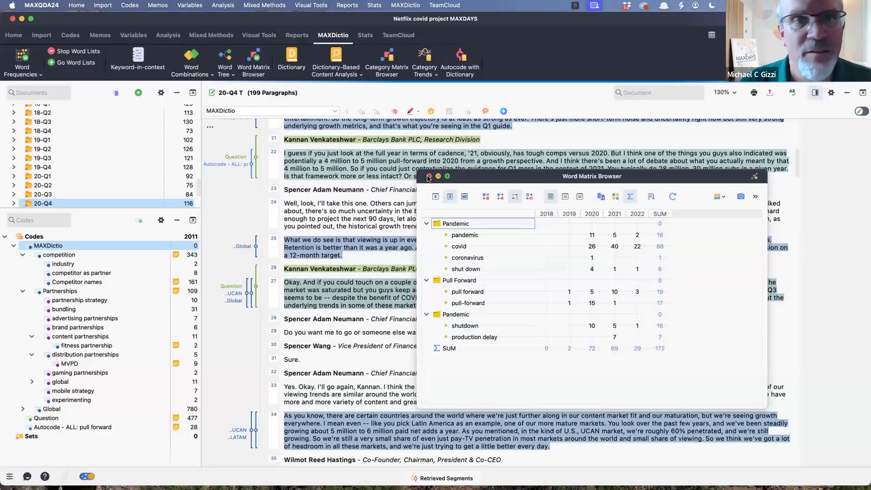
{"action": "left_click", "coordinate": [429, 176]}
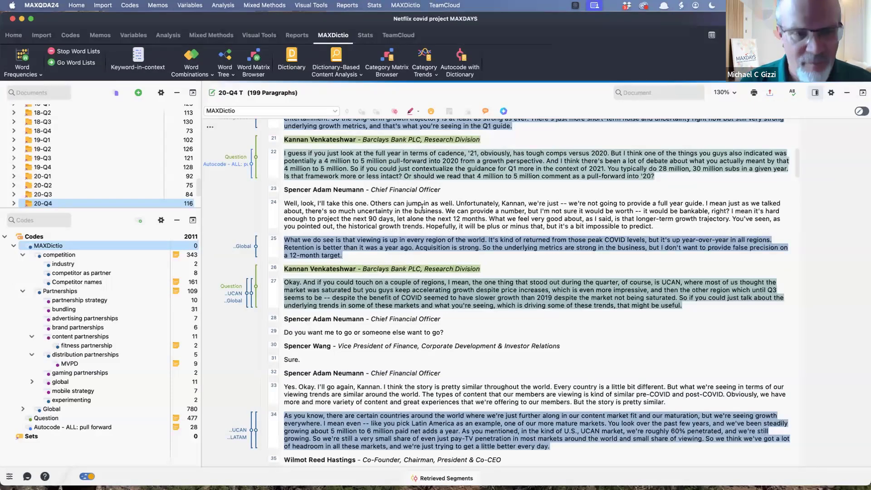
- Autocode the documents with the <Standard> dictionary, ignoring inactive categories and coding the whole paragraph around each hit
{"action": "left_click", "coordinate": [462, 57]}
{"action": "left_click", "coordinate": [459, 218]}
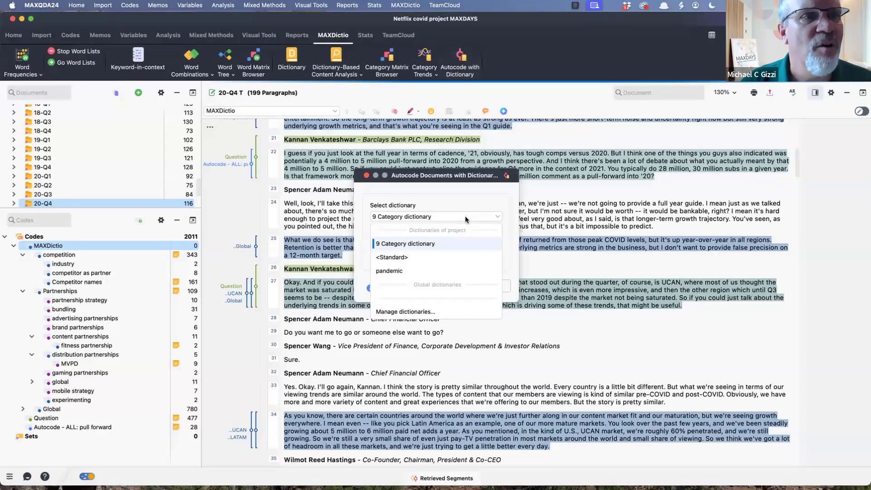
{"action": "left_click", "coordinate": [418, 256]}
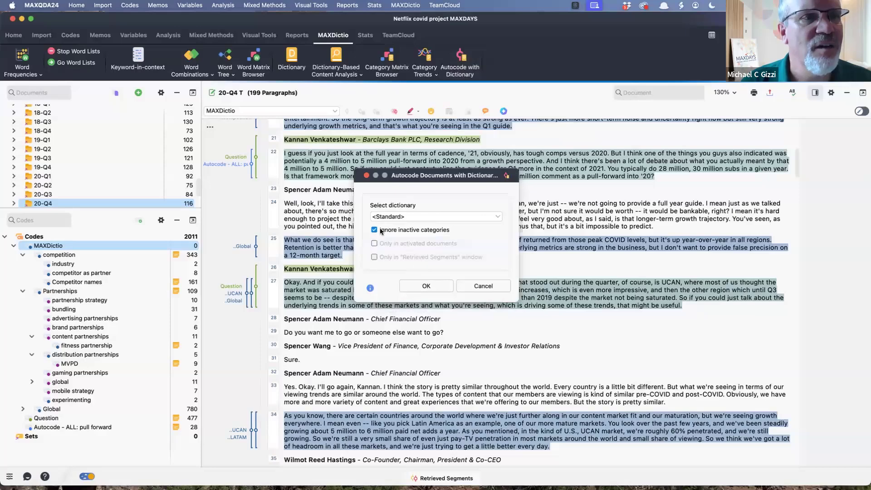
{"action": "left_click", "coordinate": [426, 286]}
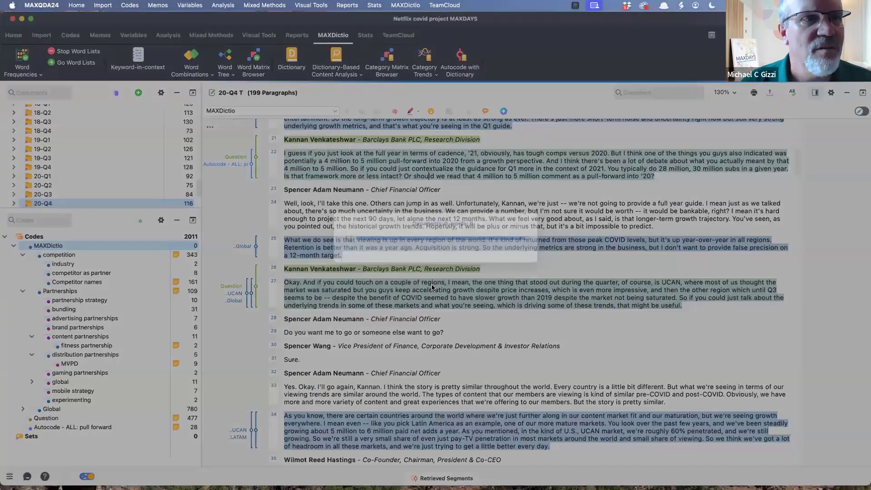
{"action": "scroll", "coordinate": [423, 220], "scroll_direction": "down", "scroll_amount": 1}
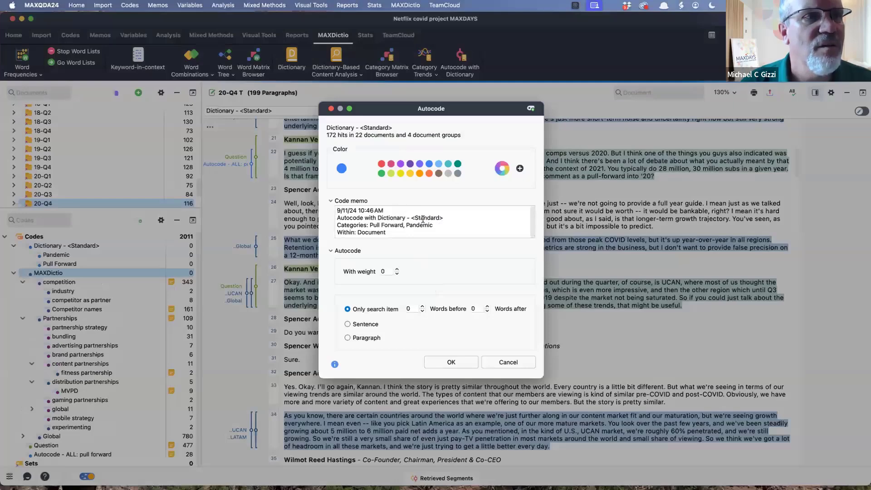
{"action": "left_click", "coordinate": [347, 338]}
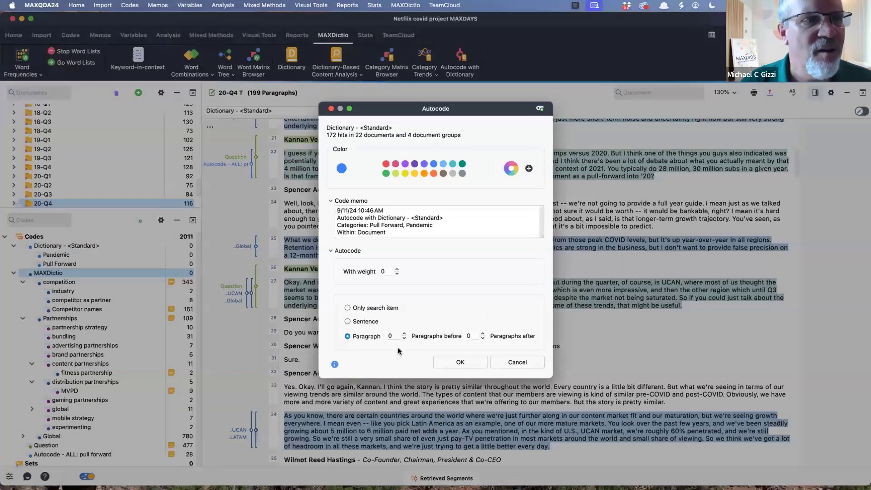
{"action": "left_click", "coordinate": [462, 362]}
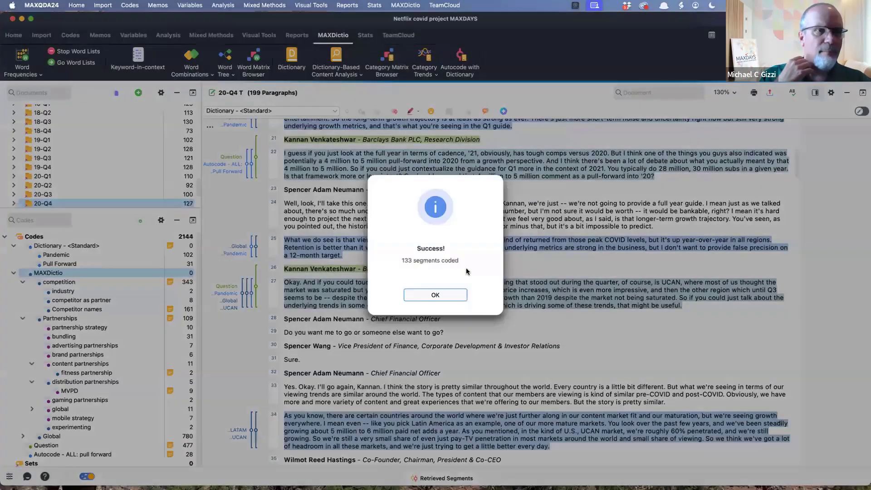
{"action": "left_click", "coordinate": [446, 295]}
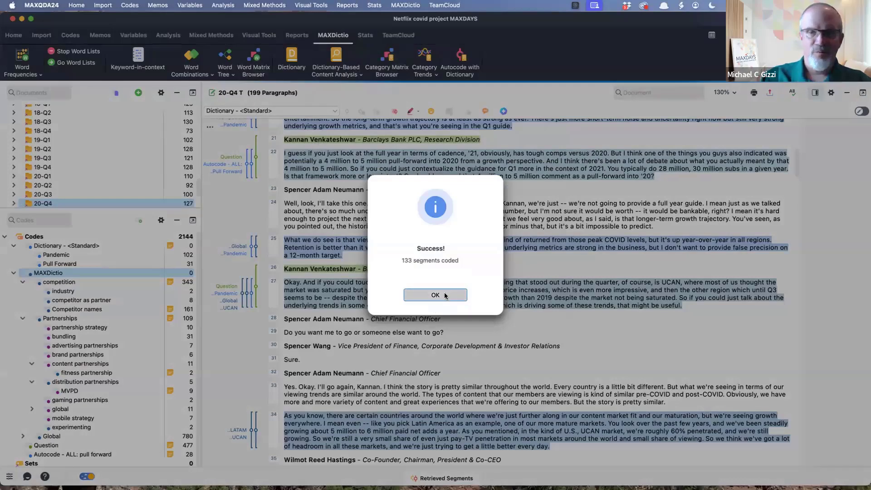
{"action": "left_click", "coordinate": [435, 295]}
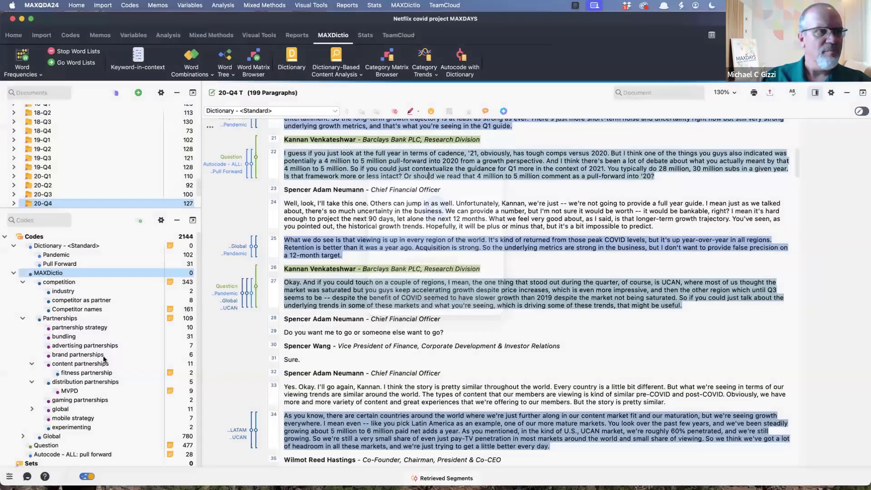
- Look through the new dictionary codes, list the Pull Forward coded segments, and read those from 19-Q2 L and 19-Q2 T
{"action": "left_click", "coordinate": [49, 248]}
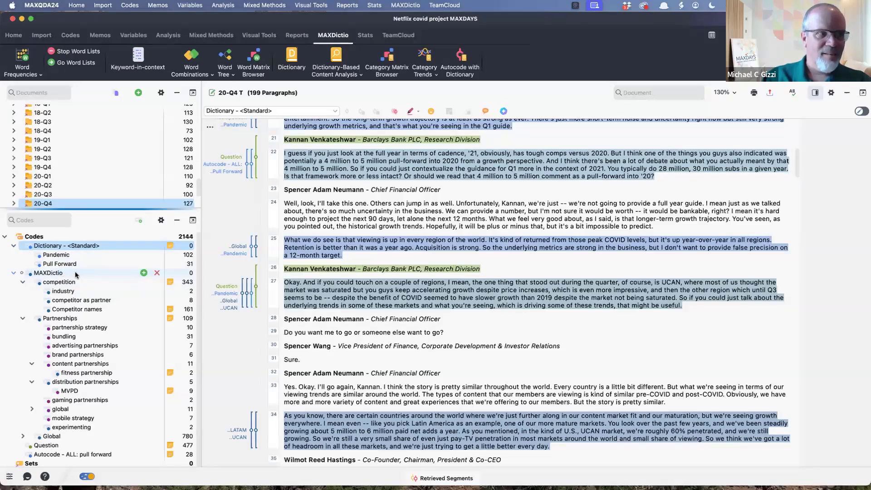
{"action": "left_click", "coordinate": [58, 255]}
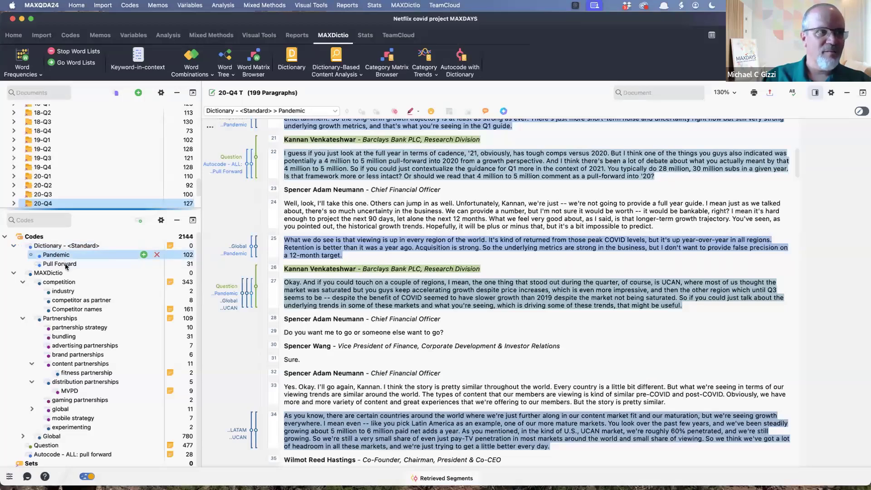
{"action": "left_click", "coordinate": [66, 265]}
{"action": "double_click", "coordinate": [66, 266]}
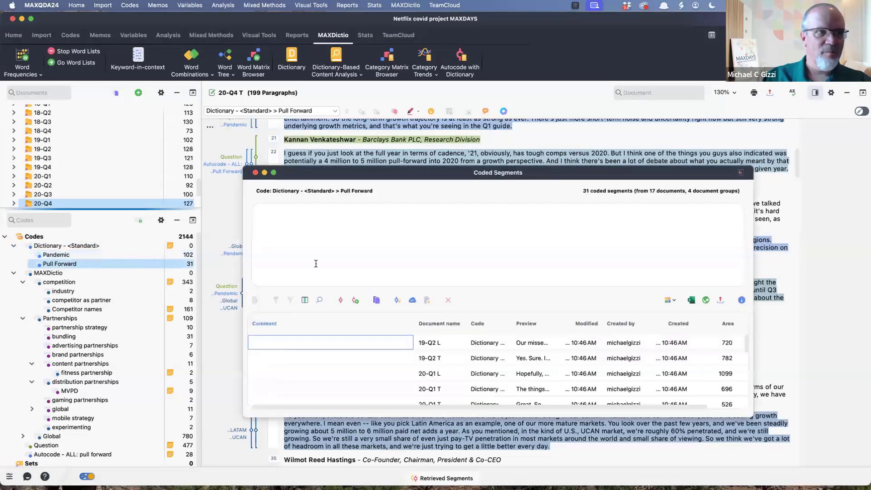
{"action": "left_click", "coordinate": [432, 344]}
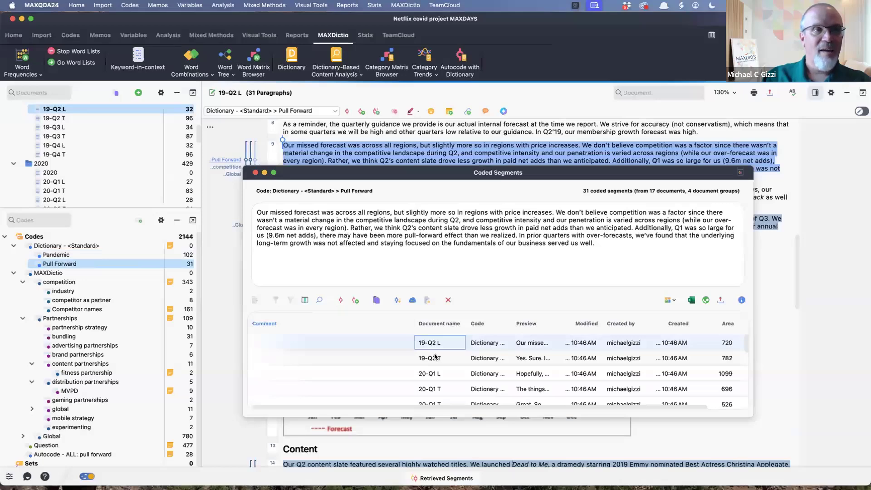
{"action": "left_click", "coordinate": [440, 365]}
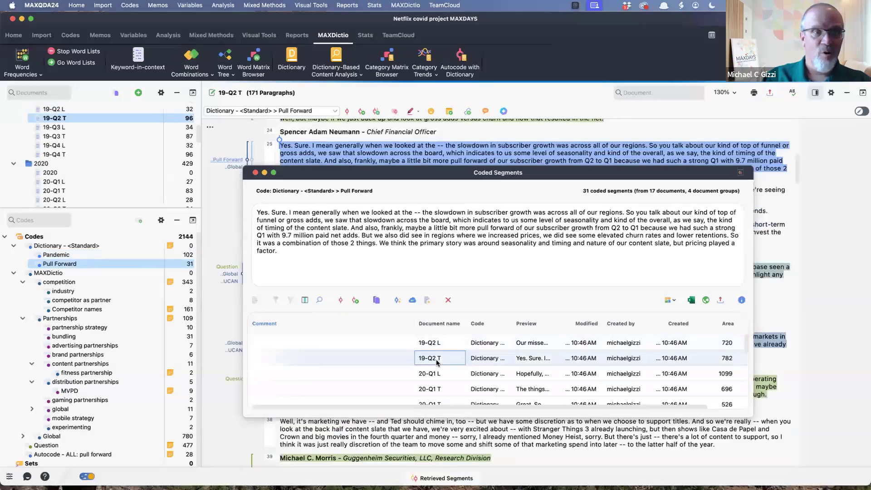
- Locate the Pull Forward segment from 19-Q2 L in the document and delete its Pull Forward coding
{"action": "left_click", "coordinate": [433, 346]}
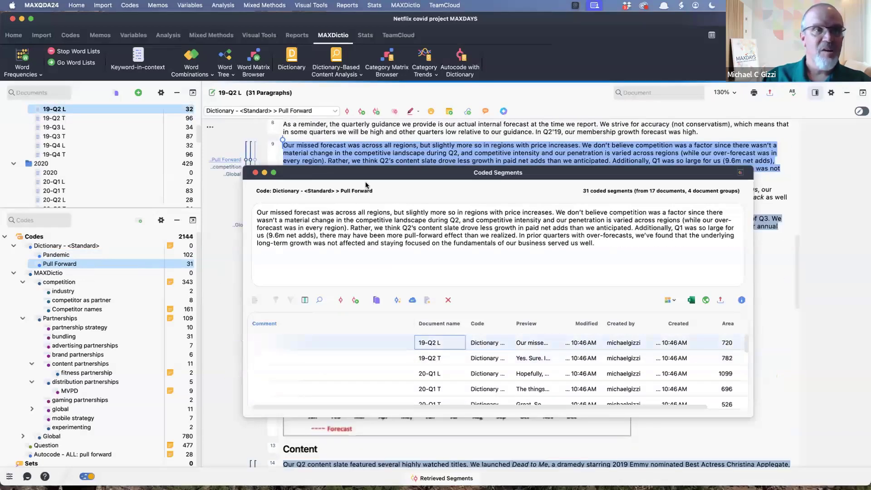
{"action": "left_click_drag", "start_coordinate": [409, 174], "coordinate": [412, 178]}
{"action": "left_click_drag", "start_coordinate": [442, 279], "coordinate": [433, 283]}
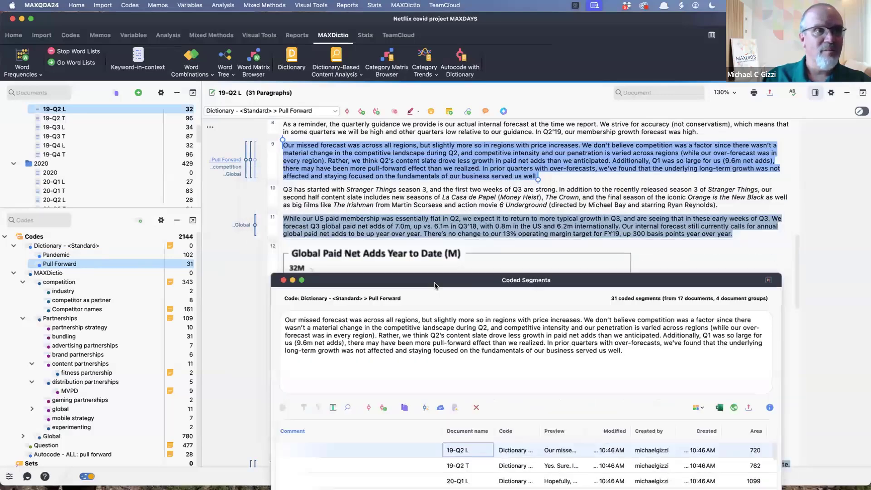
{"action": "right_click", "coordinate": [226, 161]}
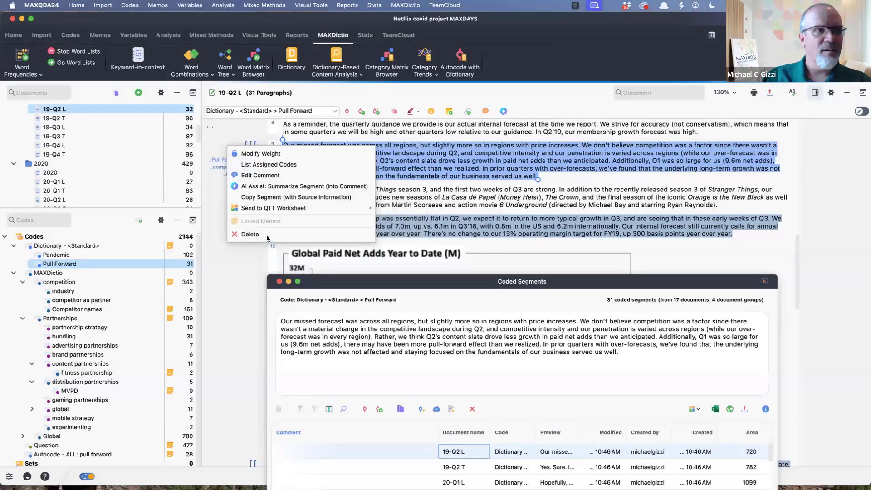
{"action": "left_click", "coordinate": [250, 234]}
{"action": "left_click", "coordinate": [458, 300]}
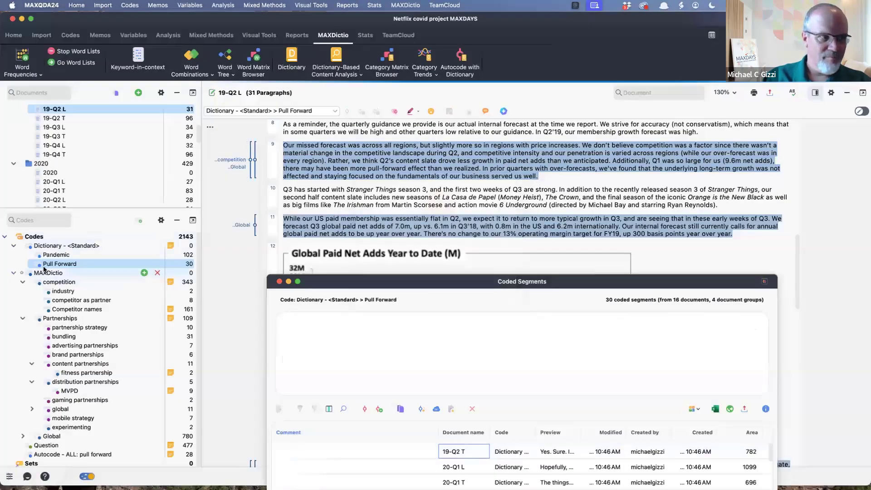
- Open the Smart Coding Tool and read through the segments coded with Pandemic
{"action": "left_click", "coordinate": [52, 255]}
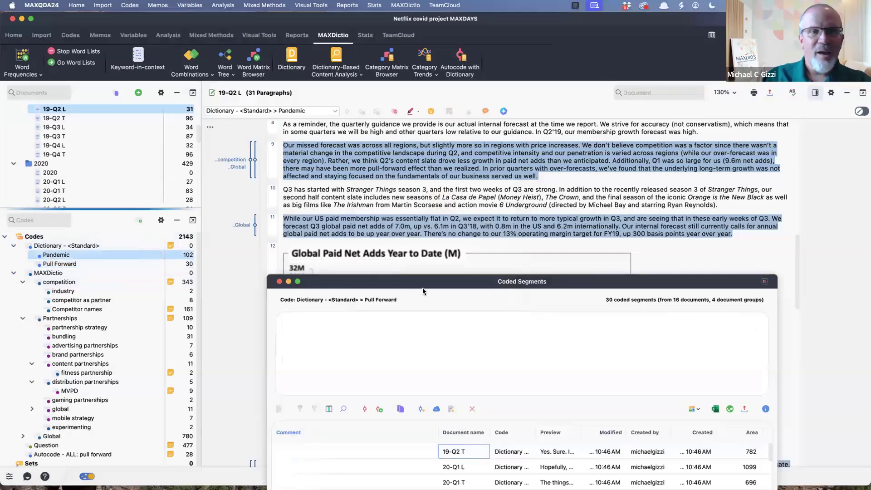
{"action": "left_click_drag", "start_coordinate": [420, 284], "coordinate": [372, 186]}
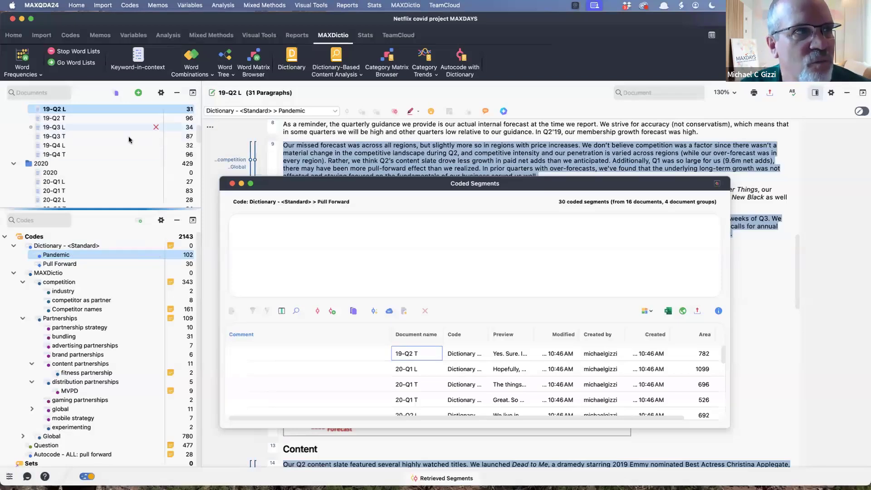
{"action": "left_click", "coordinate": [70, 35]}
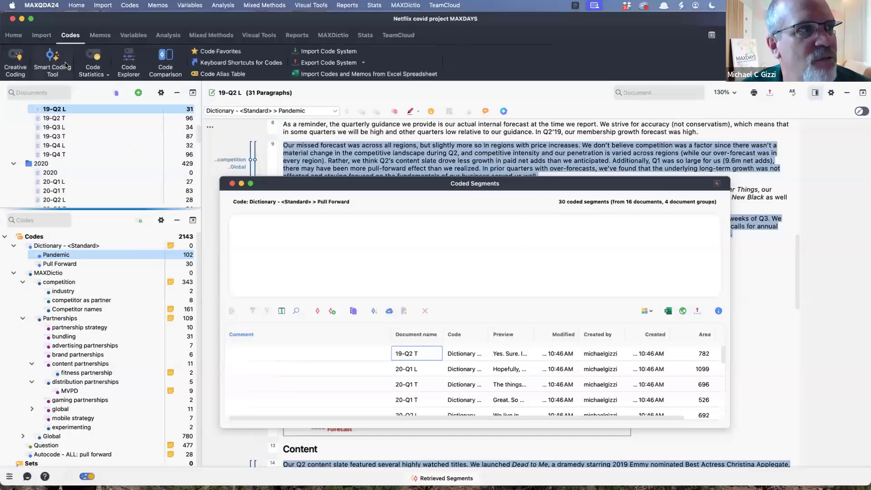
{"action": "left_click", "coordinate": [53, 63]}
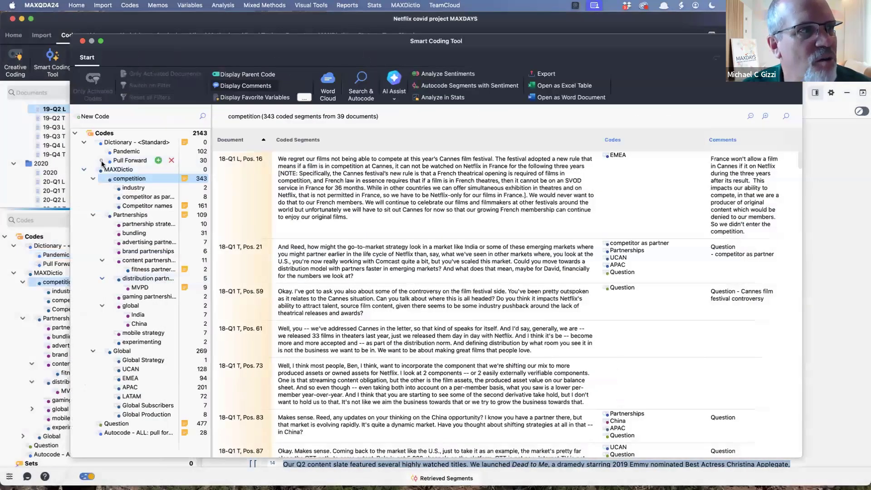
{"action": "left_click", "coordinate": [126, 151]}
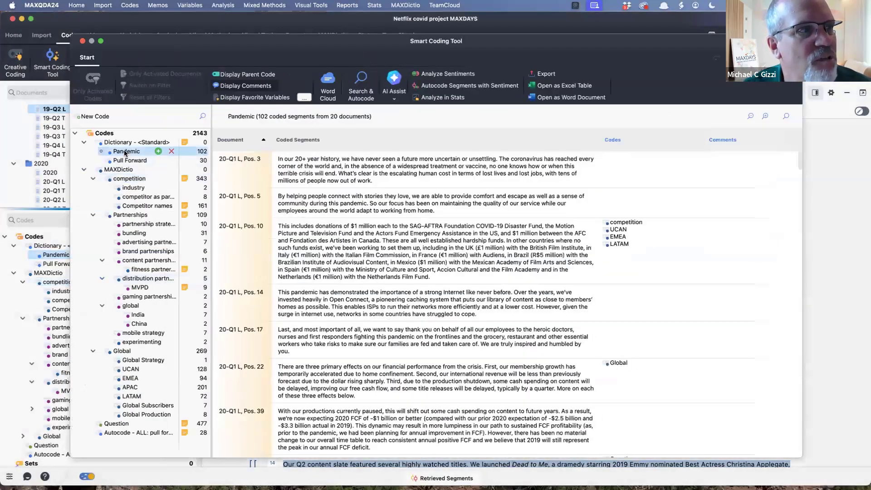
{"action": "scroll", "coordinate": [498, 266], "scroll_direction": "down", "scroll_amount": 15}
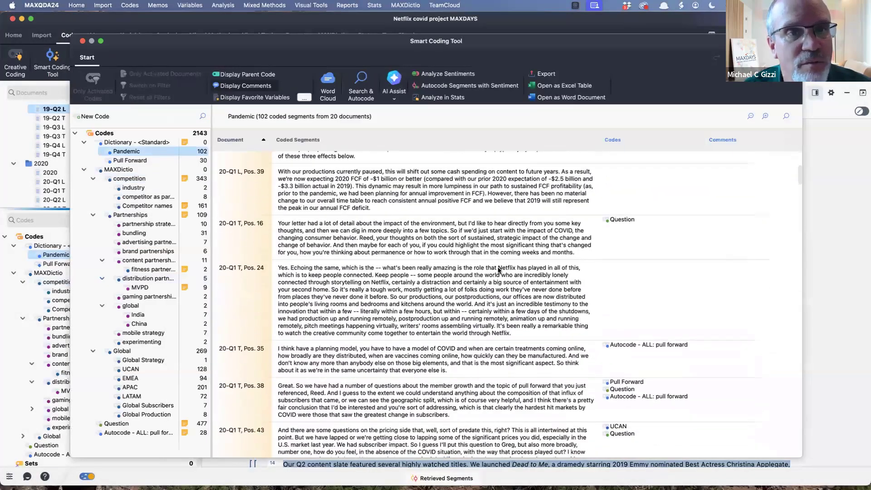
- Read further through the Pandemic segments from the 2020 documents, check the AI Assist options for them, and close the Smart Coding Tool
{"action": "scroll", "coordinate": [498, 270], "scroll_direction": "down", "scroll_amount": 8}
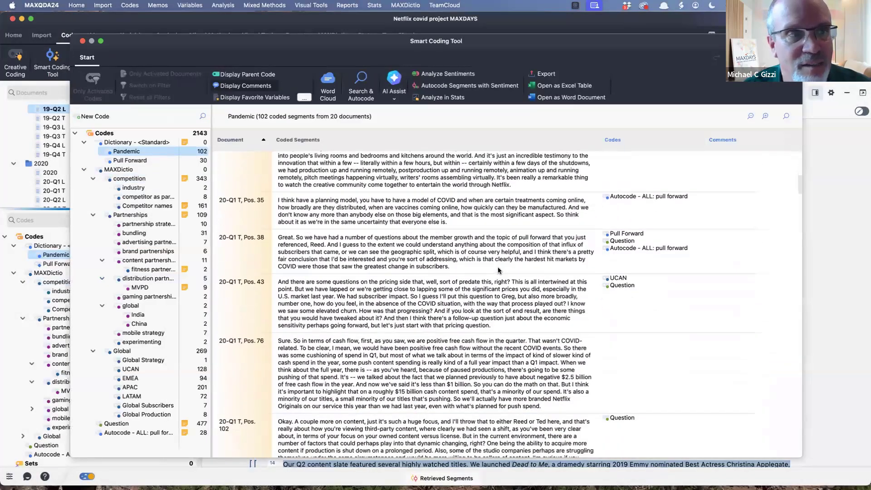
{"action": "scroll", "coordinate": [498, 270], "scroll_direction": "down", "scroll_amount": 10}
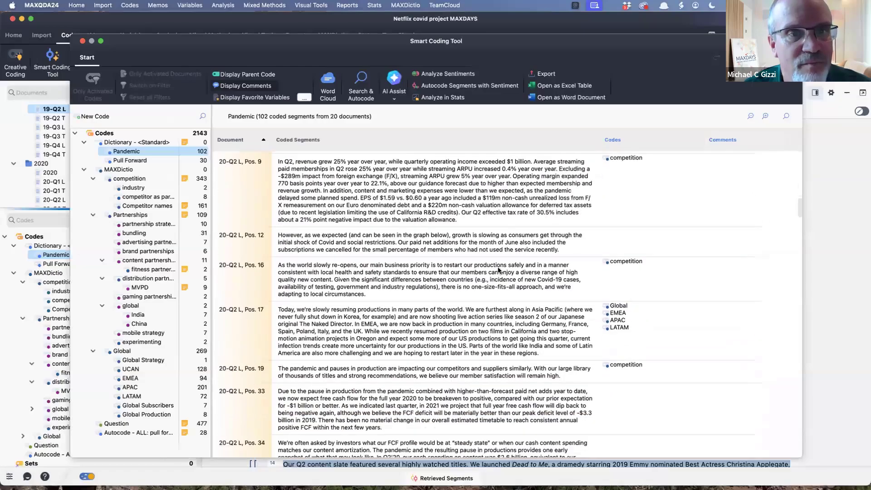
{"action": "scroll", "coordinate": [498, 270], "scroll_direction": "up", "scroll_amount": 20}
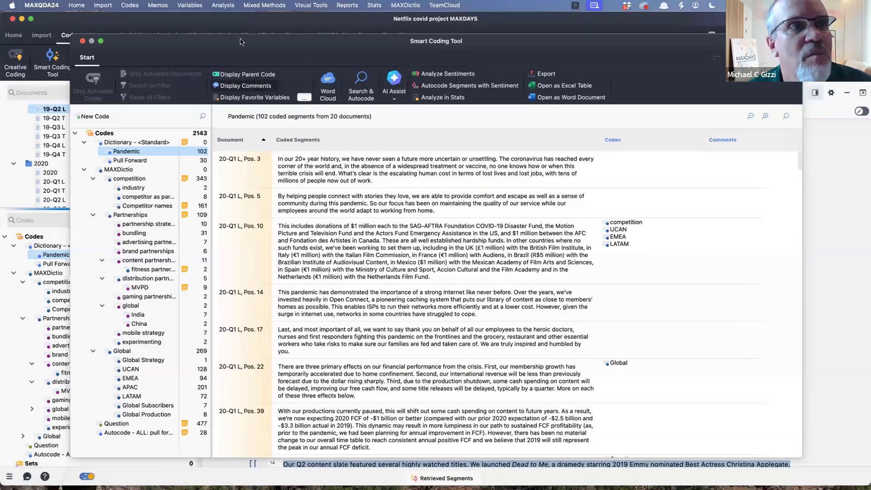
{"action": "left_click", "coordinate": [391, 96]}
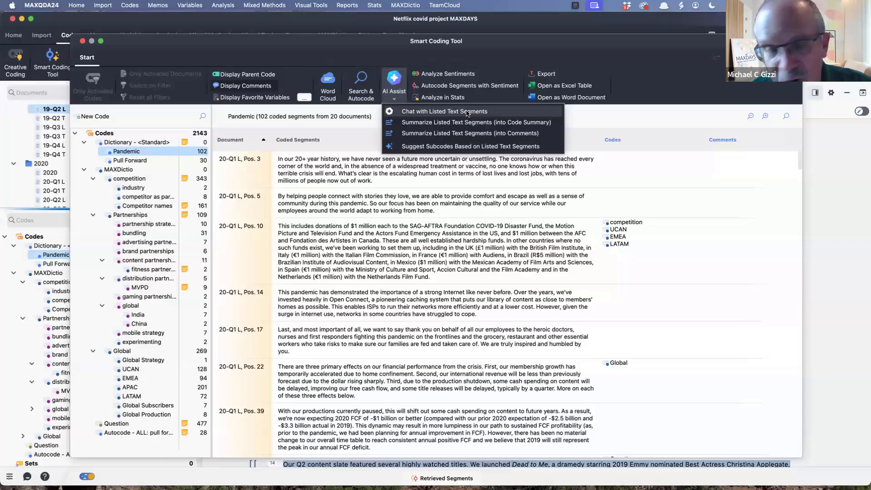
{"action": "left_click", "coordinate": [303, 179]}
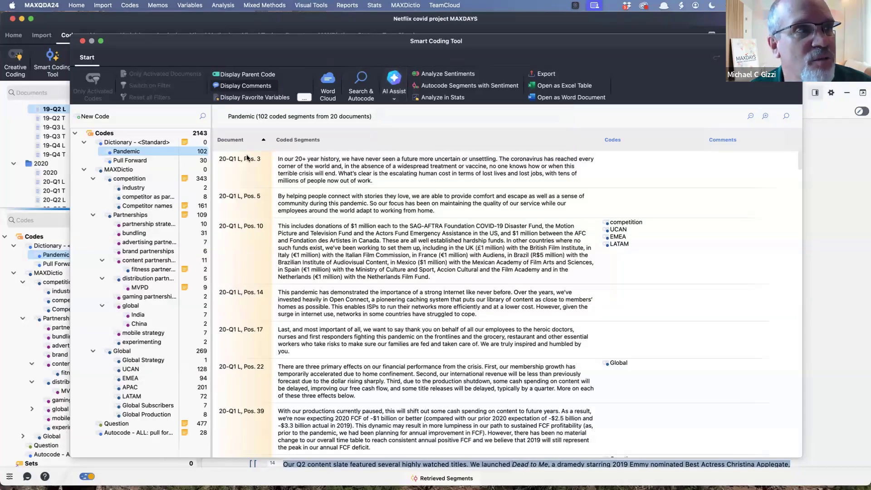
{"action": "left_click", "coordinate": [82, 43]}
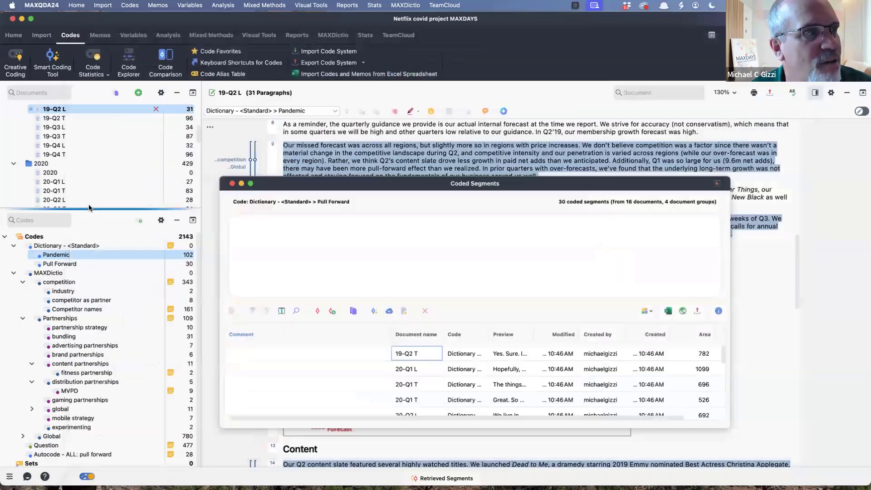
- Have AI Assist suggest subcodes for the Pandemic code in English, with a bullet list of examples for each subcode
{"action": "right_click", "coordinate": [92, 259]}
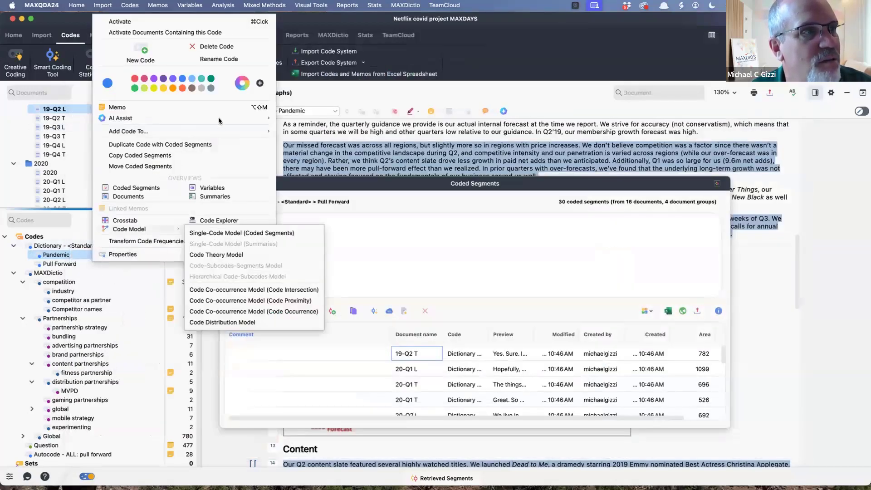
{"action": "mouse_move", "coordinate": [232, 126]}
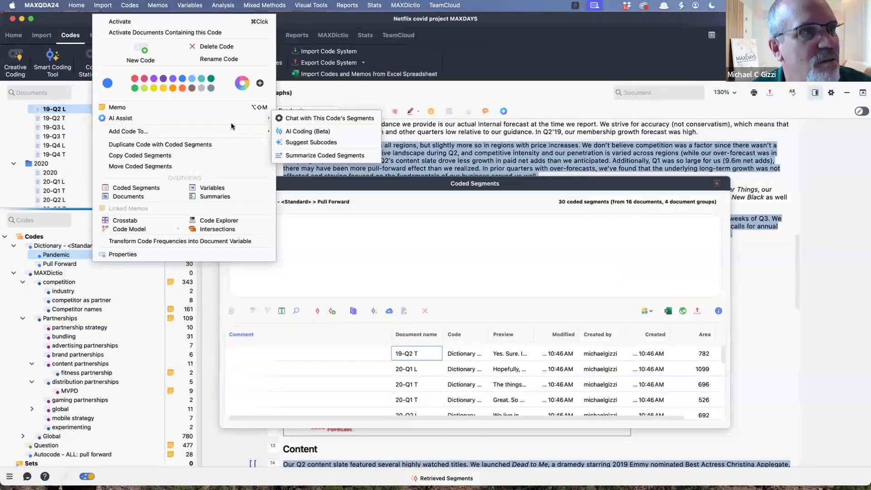
{"action": "left_click", "coordinate": [321, 143]}
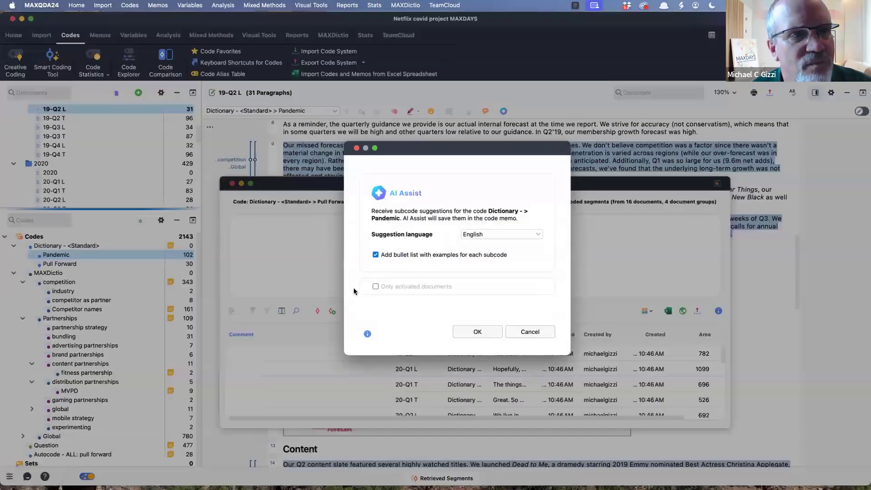
{"action": "left_click", "coordinate": [468, 328]}
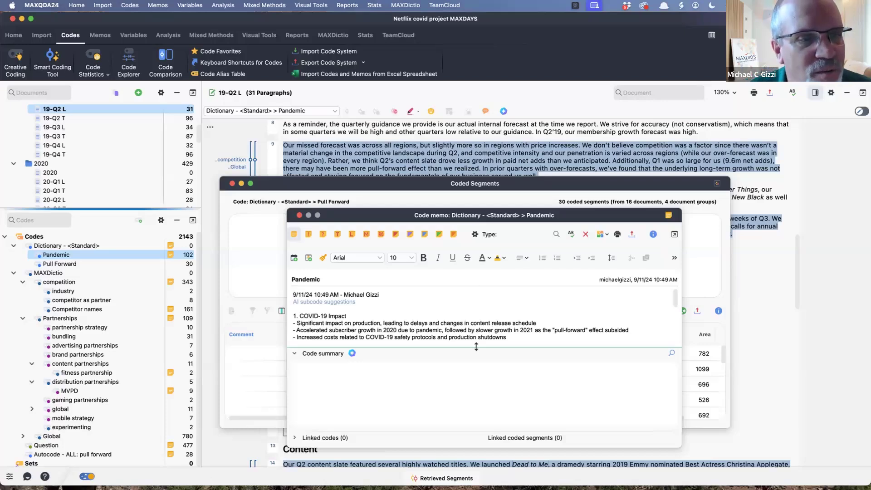
- Enlarge the Pandemic code memo, read through the AI subcode suggestions, and close the memo and the Coded Segments window
{"action": "left_click_drag", "start_coordinate": [479, 347], "coordinate": [481, 368]}
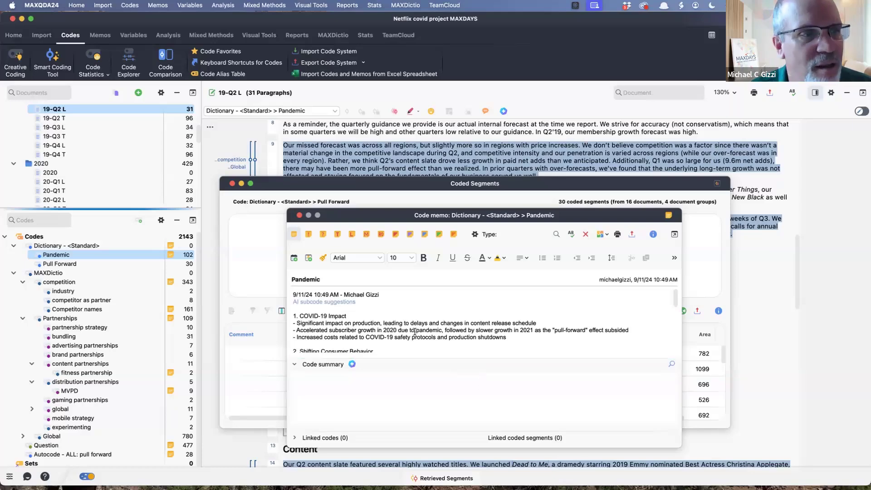
{"action": "left_click_drag", "start_coordinate": [420, 208], "coordinate": [416, 119]}
{"action": "scroll", "coordinate": [402, 241], "scroll_direction": "down", "scroll_amount": 3}
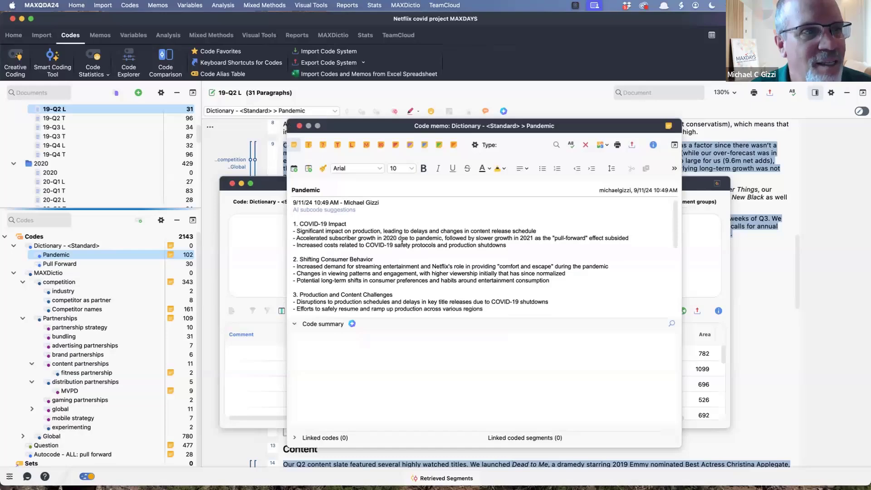
{"action": "scroll", "coordinate": [402, 241], "scroll_direction": "down", "scroll_amount": 5}
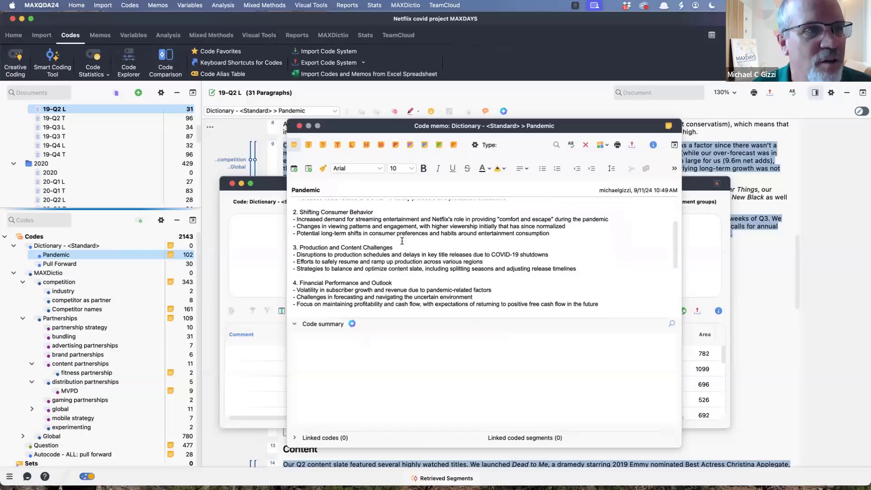
{"action": "scroll", "coordinate": [402, 241], "scroll_direction": "down", "scroll_amount": 6}
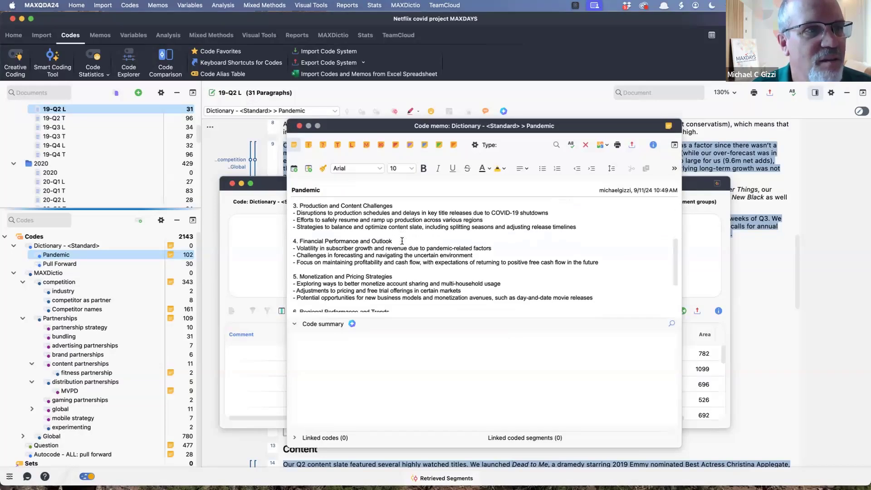
{"action": "scroll", "coordinate": [402, 241], "scroll_direction": "down", "scroll_amount": 2}
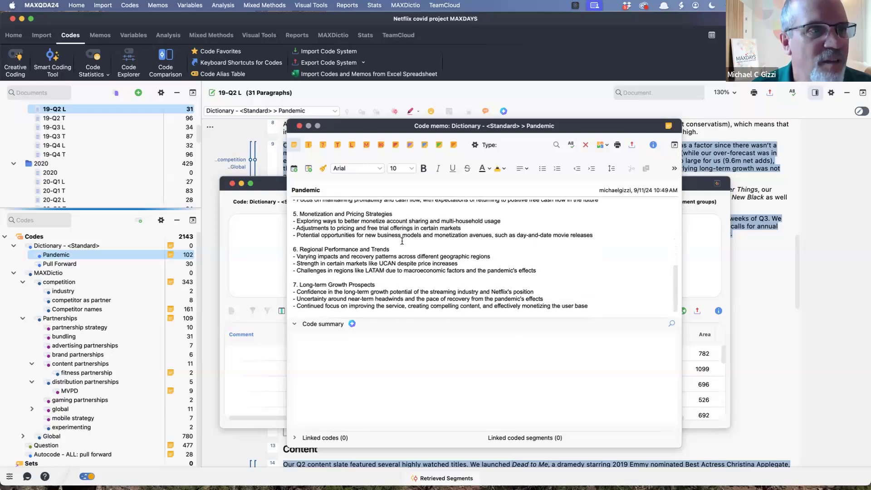
{"action": "scroll", "coordinate": [402, 241], "scroll_direction": "up", "scroll_amount": 10}
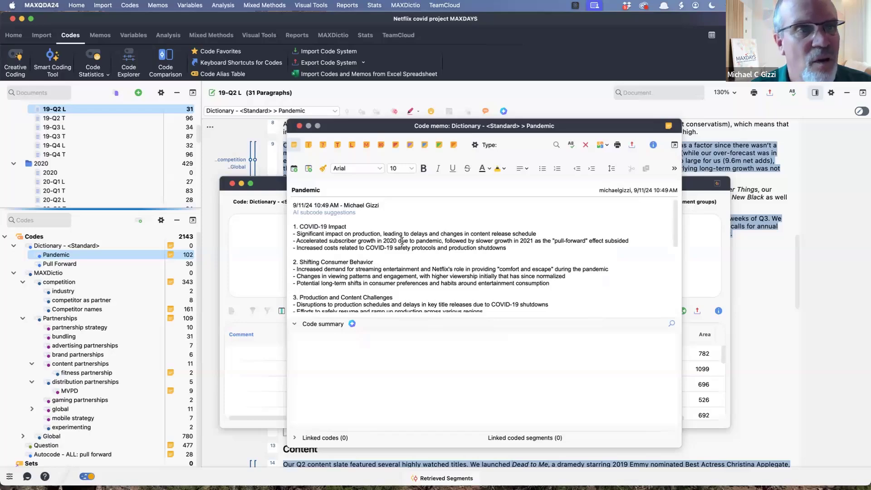
{"action": "left_click", "coordinate": [300, 125]}
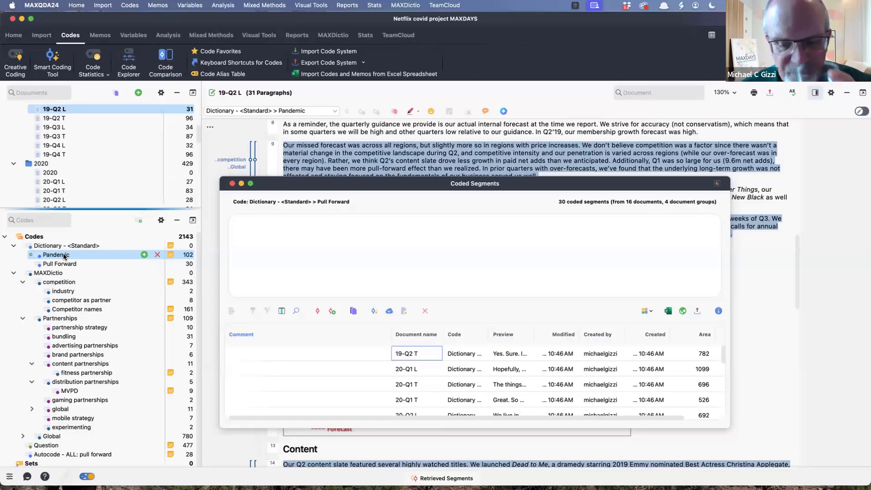
{"action": "left_click", "coordinate": [232, 184]}
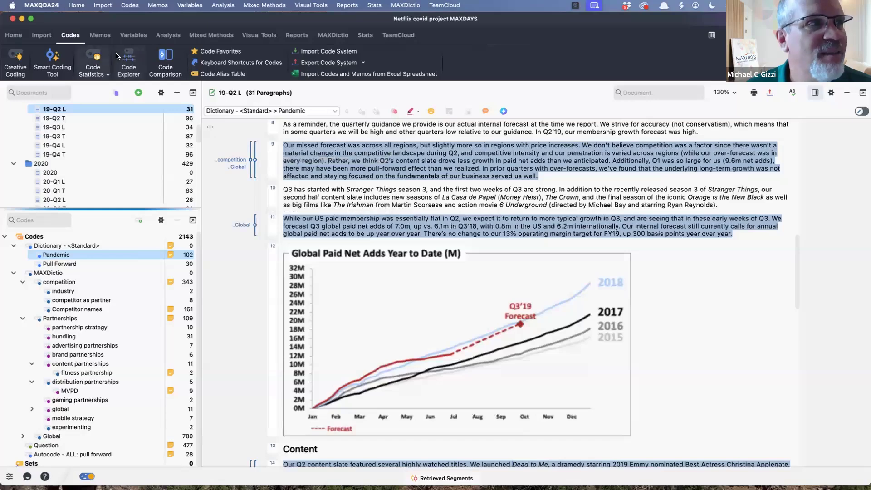
- Explore the word "games" in the Word Explorer, list its hits in the documents, and read through them
{"action": "left_click", "coordinate": [164, 36]}
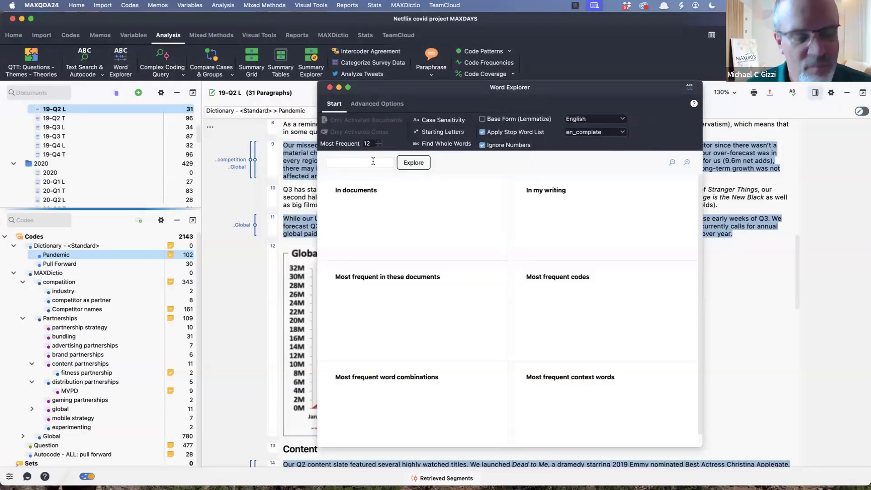
{"action": "type", "text": "gam"}
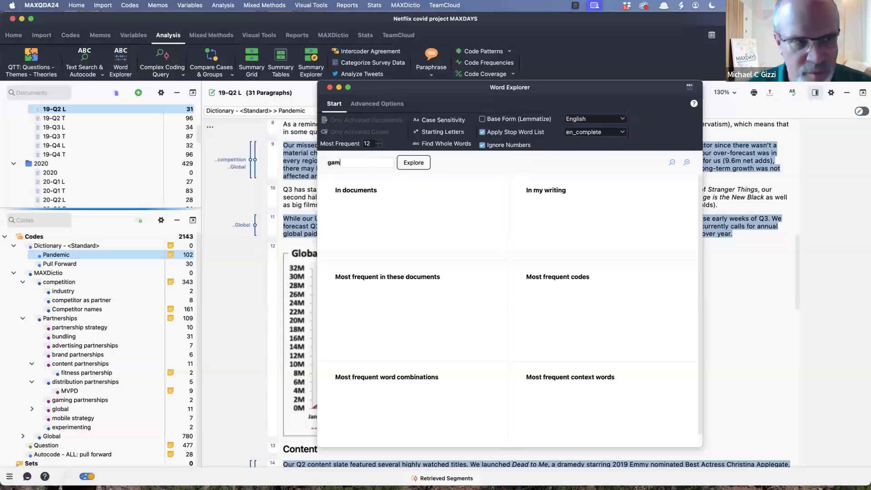
{"action": "type", "text": "es"}
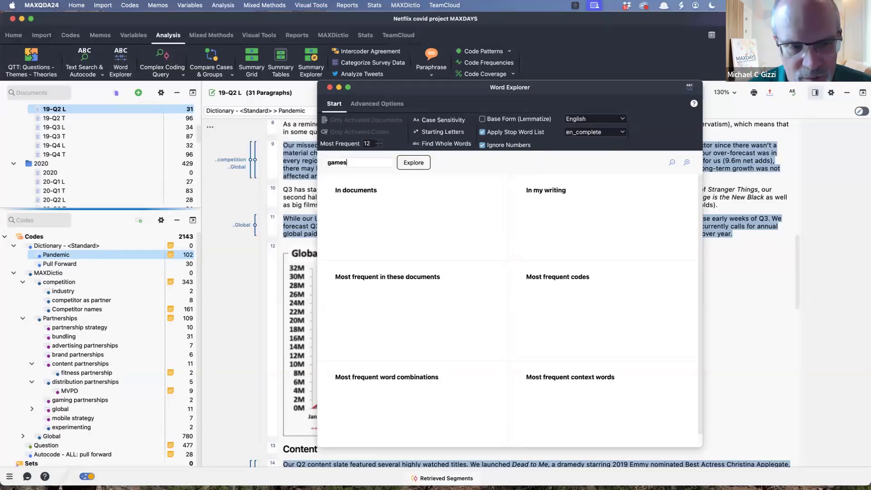
{"action": "left_click", "coordinate": [414, 165]}
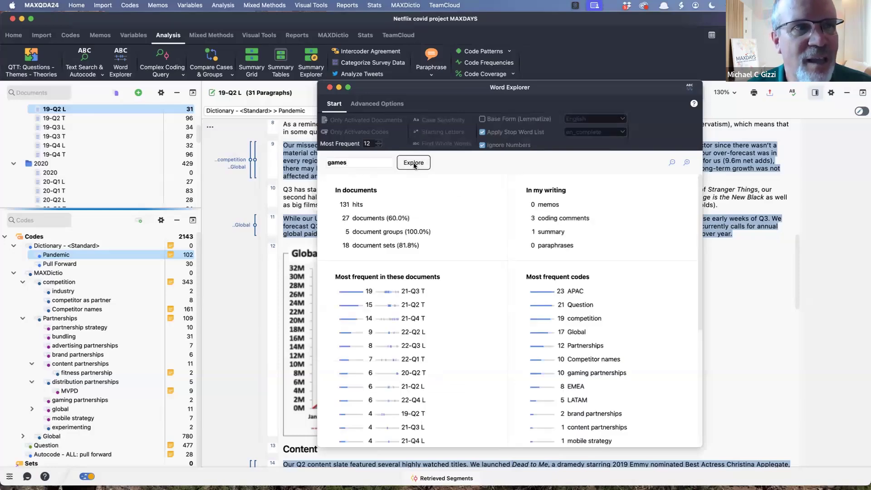
{"action": "left_click", "coordinate": [351, 205]}
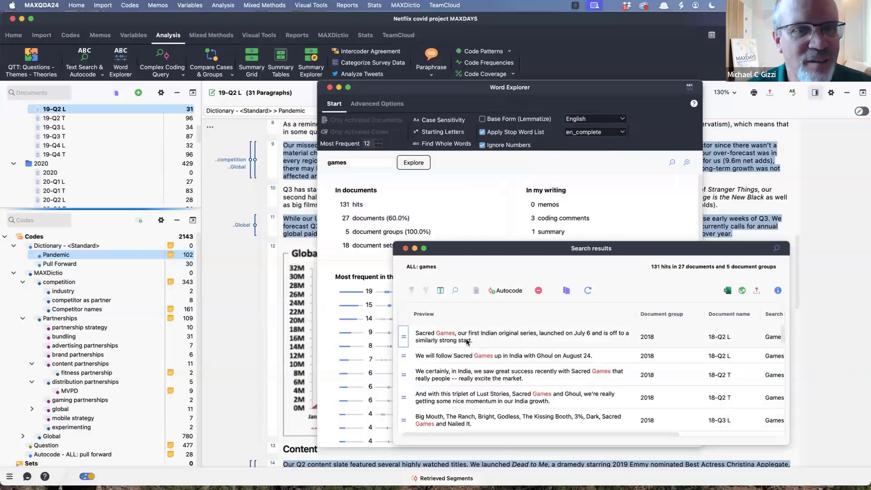
{"action": "scroll", "coordinate": [536, 357], "scroll_direction": "down", "scroll_amount": 2}
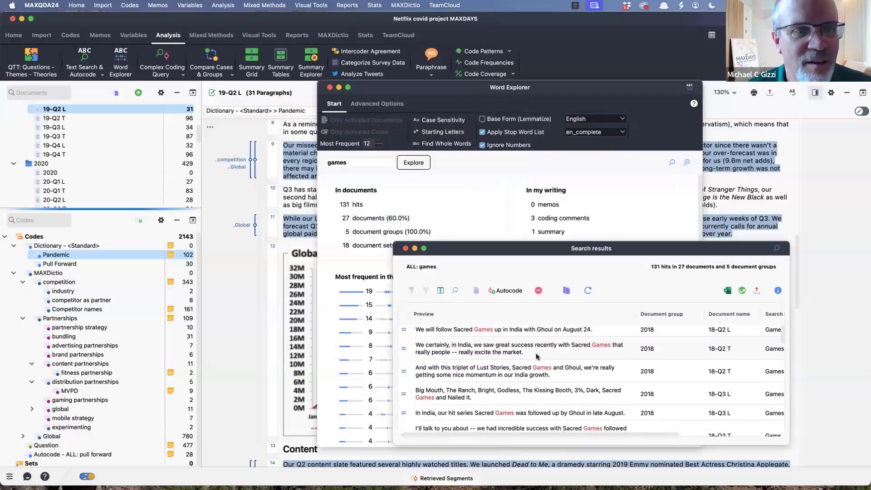
{"action": "scroll", "coordinate": [537, 357], "scroll_direction": "down", "scroll_amount": 5}
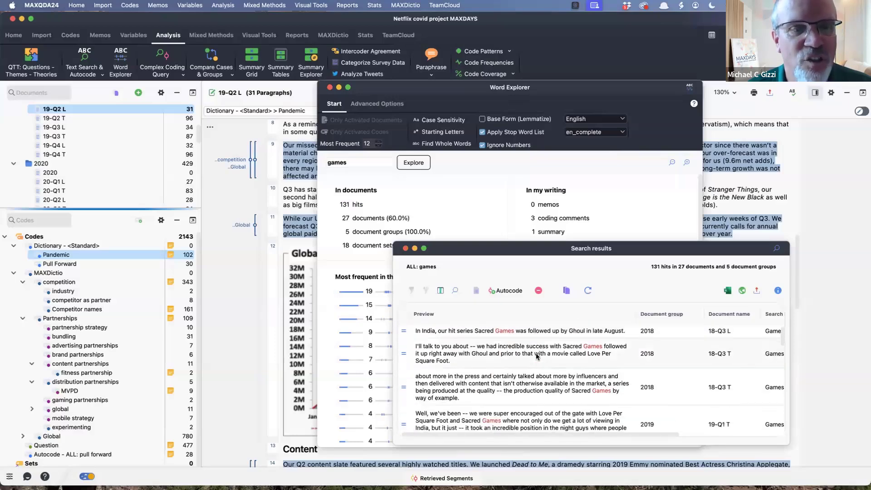
{"action": "scroll", "coordinate": [536, 356], "scroll_direction": "down", "scroll_amount": 5}
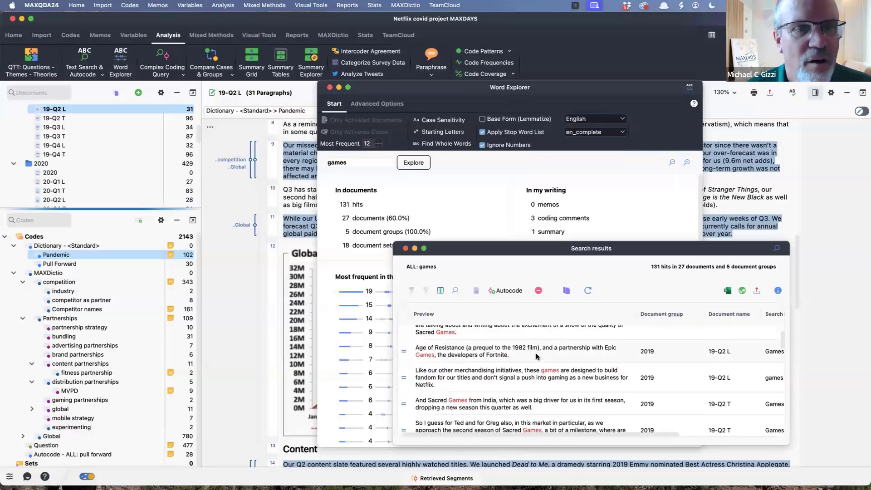
{"action": "scroll", "coordinate": [537, 357], "scroll_direction": "down", "scroll_amount": 2}
{"action": "scroll", "coordinate": [536, 356], "scroll_direction": "up", "scroll_amount": 10}
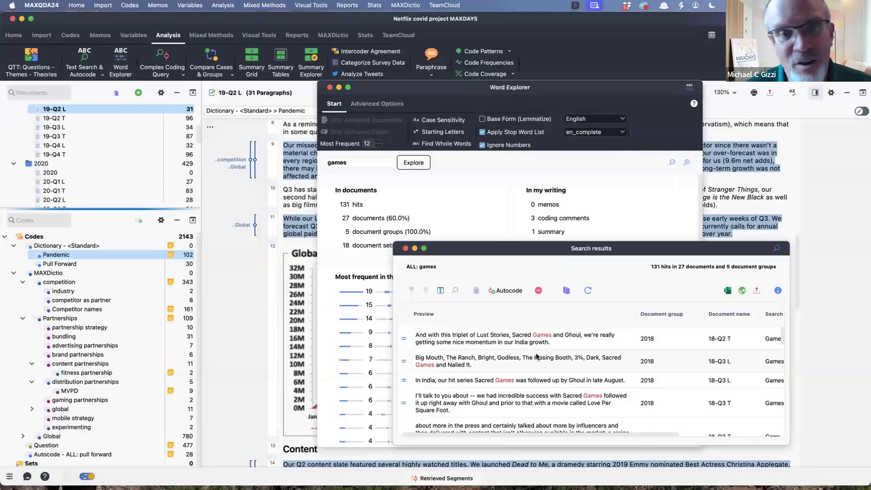
{"action": "scroll", "coordinate": [536, 356], "scroll_direction": "up", "scroll_amount": 3}
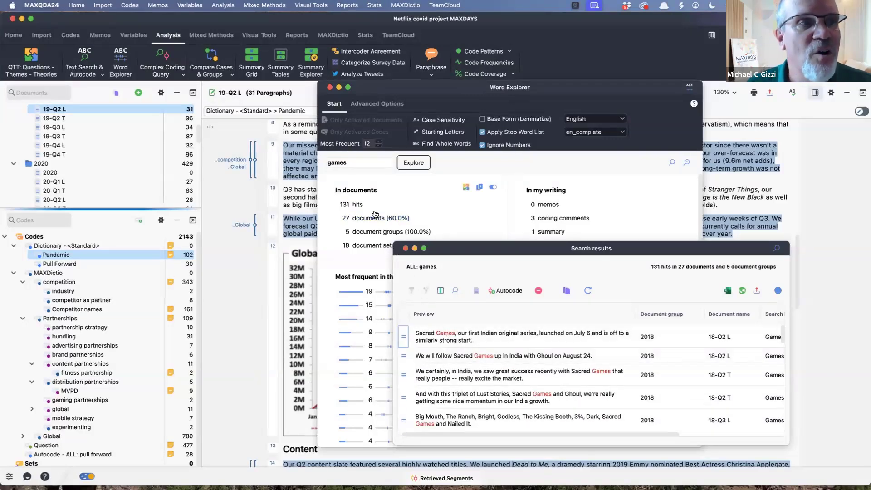
- Explore the phrase "mobile games" in the Word Explorer and list its hits in the documents
{"action": "left_click_drag", "start_coordinate": [352, 162], "coordinate": [272, 162]}
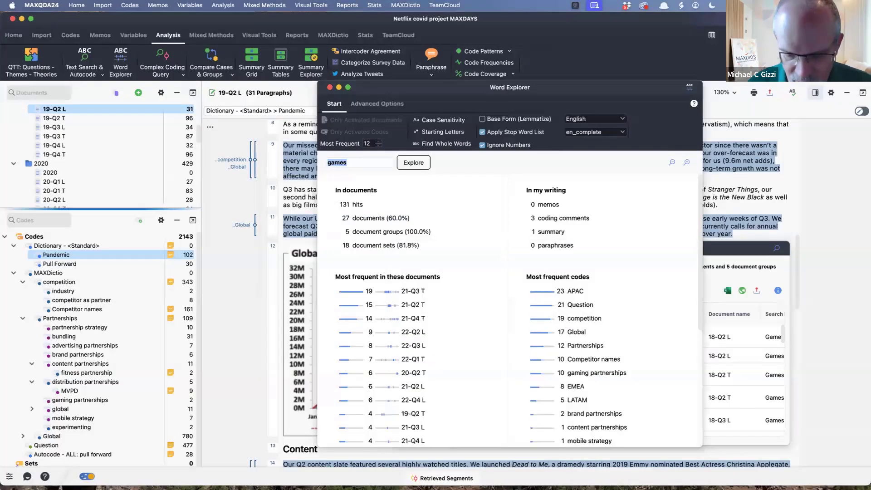
{"action": "type", "text": "mobile games"}
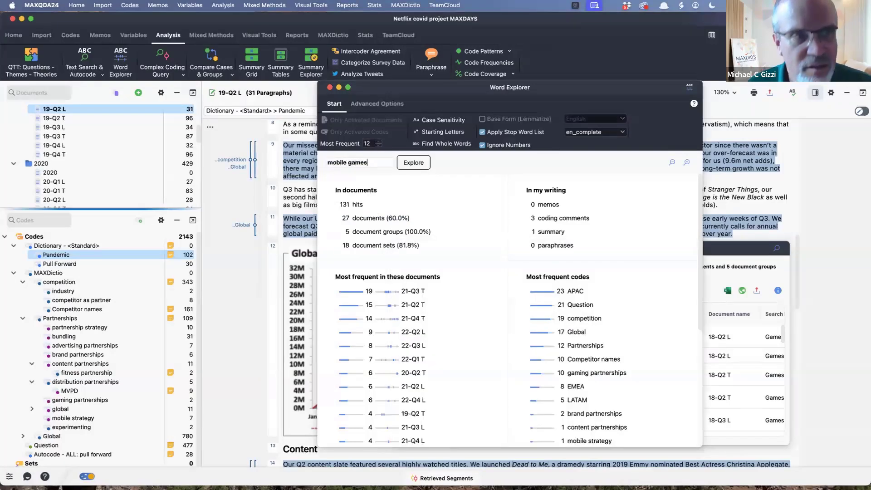
{"action": "key", "text": "Return"}
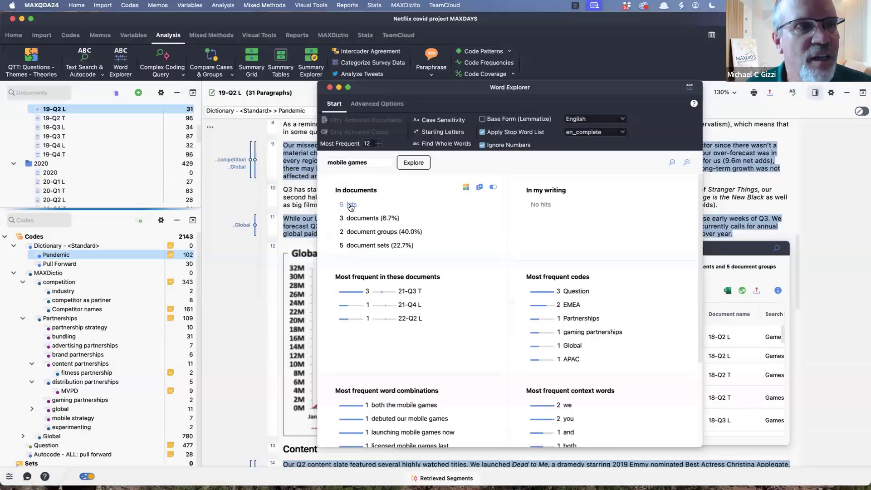
{"action": "left_click", "coordinate": [350, 205]}
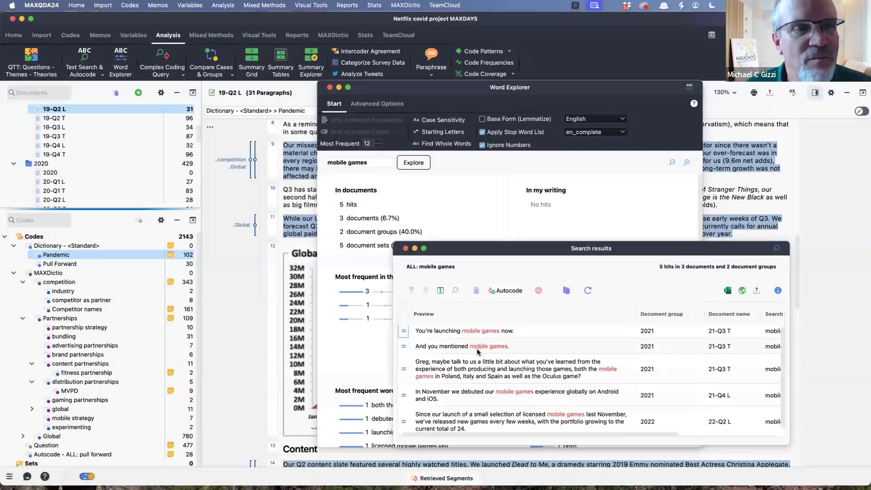
- Explore the word "gaming" in the Word Explorer, read through its hits in the documents, and close the search results
{"action": "left_click", "coordinate": [377, 163]}
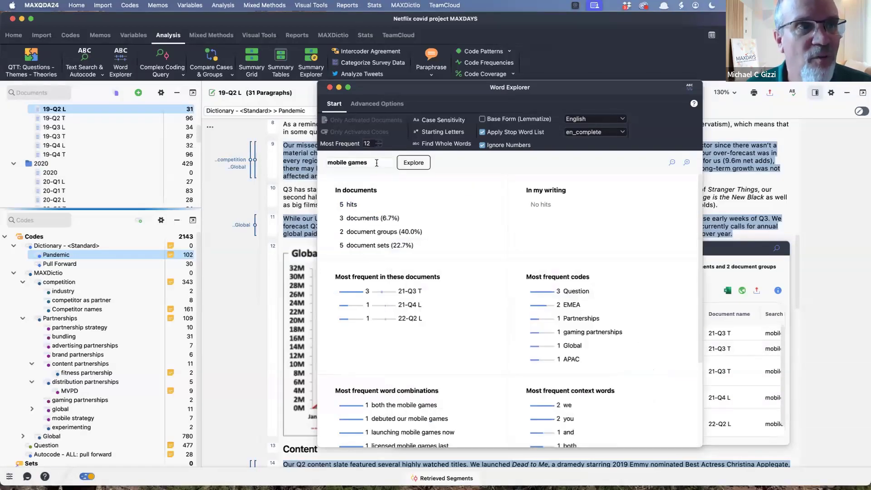
{"action": "triple_click", "coordinate": [377, 163]}
{"action": "type", "text": "gaming"}
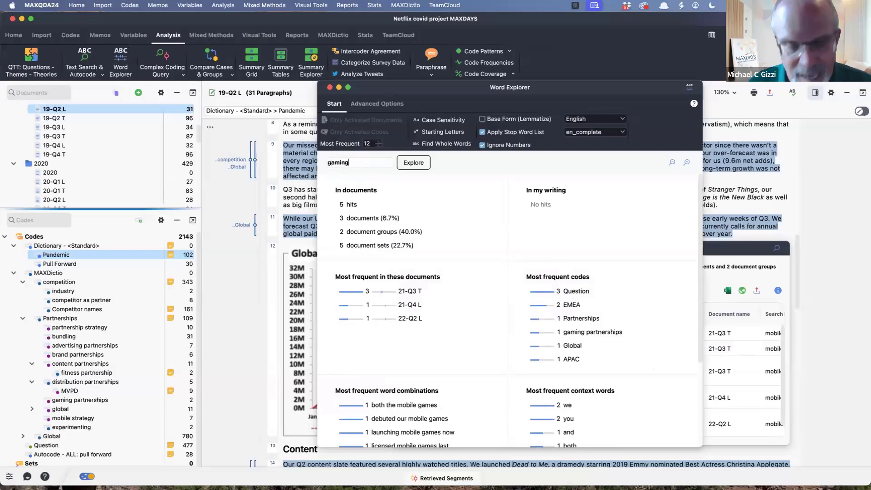
{"action": "key", "text": "Return"}
{"action": "left_click", "coordinate": [349, 205]}
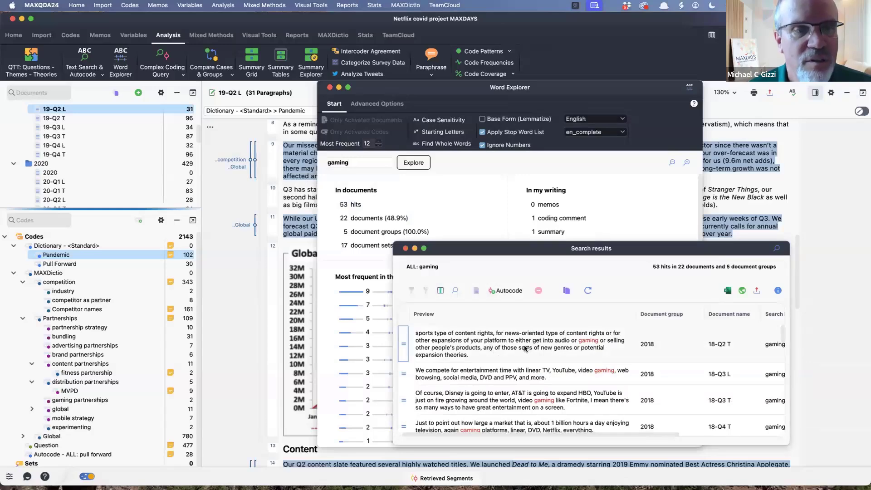
{"action": "scroll", "coordinate": [512, 377], "scroll_direction": "down", "scroll_amount": 5}
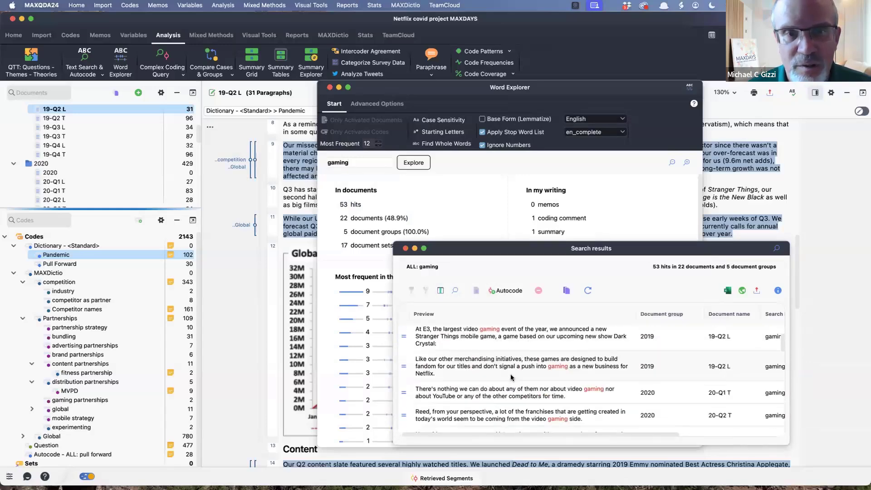
{"action": "scroll", "coordinate": [511, 376], "scroll_direction": "up", "scroll_amount": 5}
{"action": "left_click", "coordinate": [405, 249]}
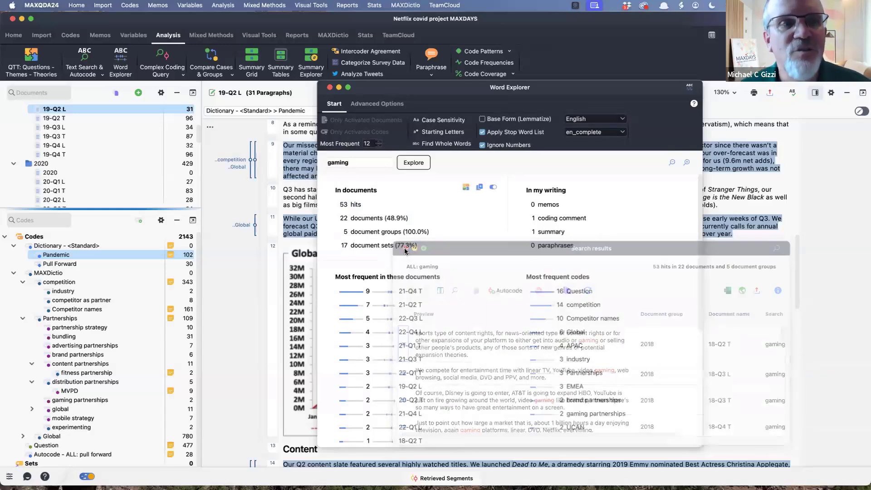
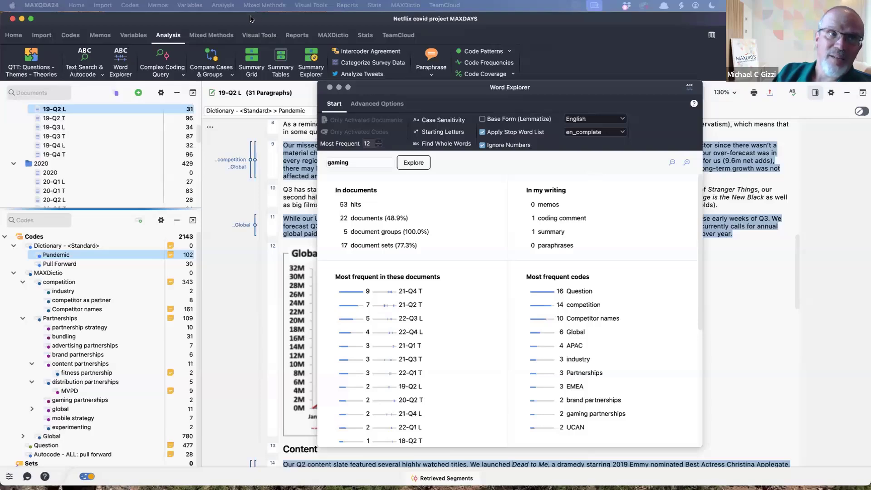
- Generate the list of three-word combinations with the preset options, widen its word combination column, and read through the most frequent entries
{"action": "left_click", "coordinate": [330, 36]}
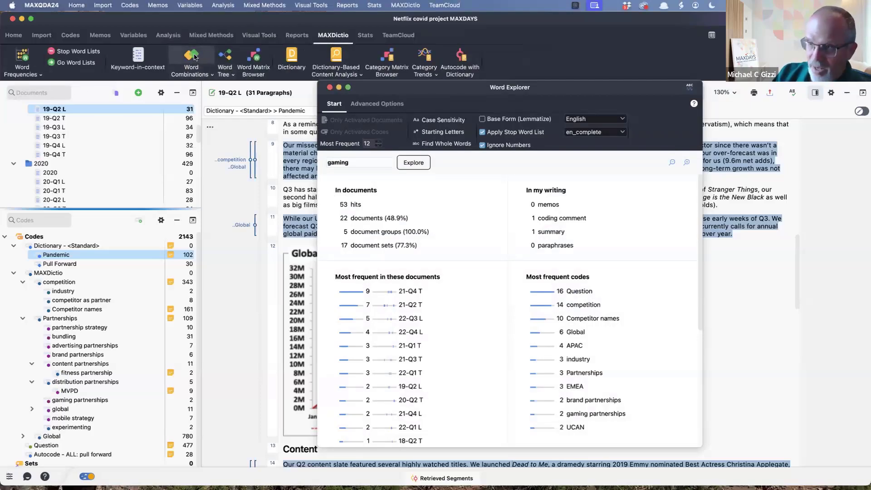
{"action": "left_click", "coordinate": [195, 57]}
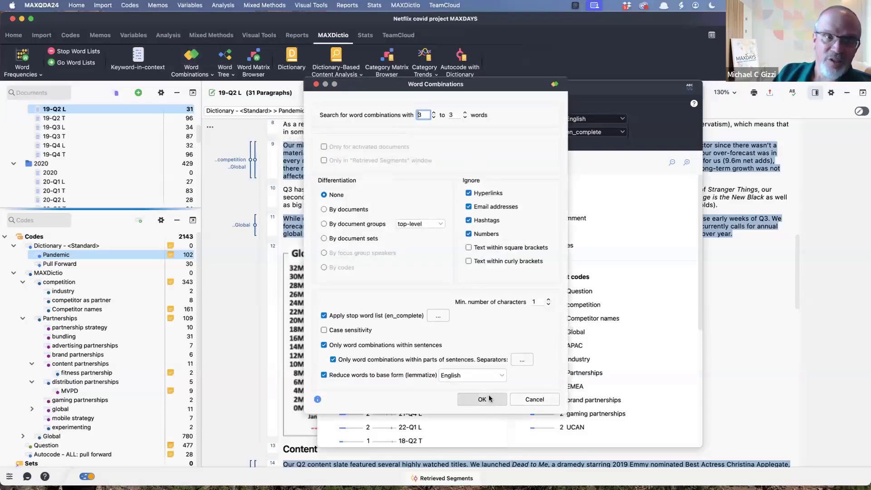
{"action": "left_click", "coordinate": [489, 398]}
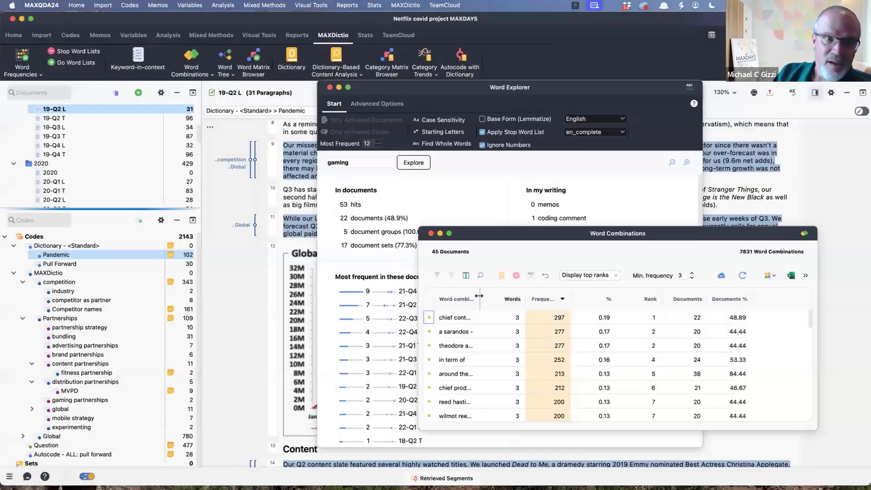
{"action": "left_click_drag", "start_coordinate": [480, 298], "coordinate": [529, 301]}
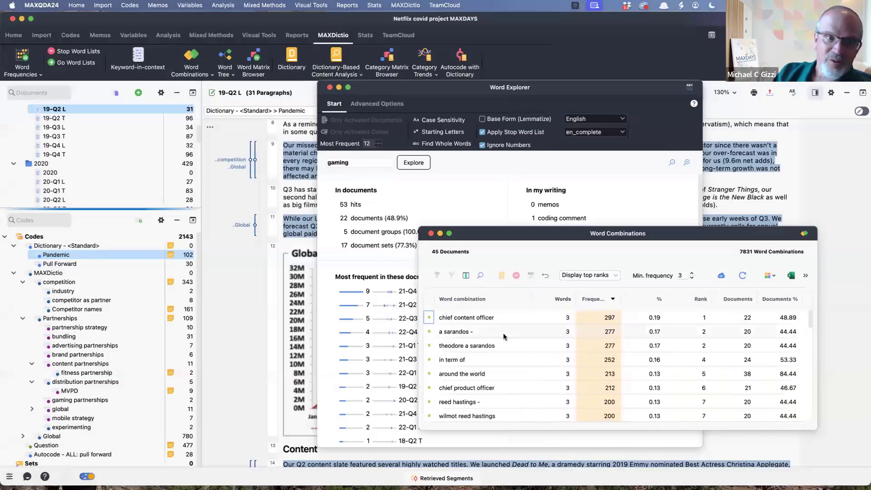
{"action": "scroll", "coordinate": [475, 368], "scroll_direction": "down", "scroll_amount": 3}
{"action": "scroll", "coordinate": [475, 369], "scroll_direction": "down", "scroll_amount": 10}
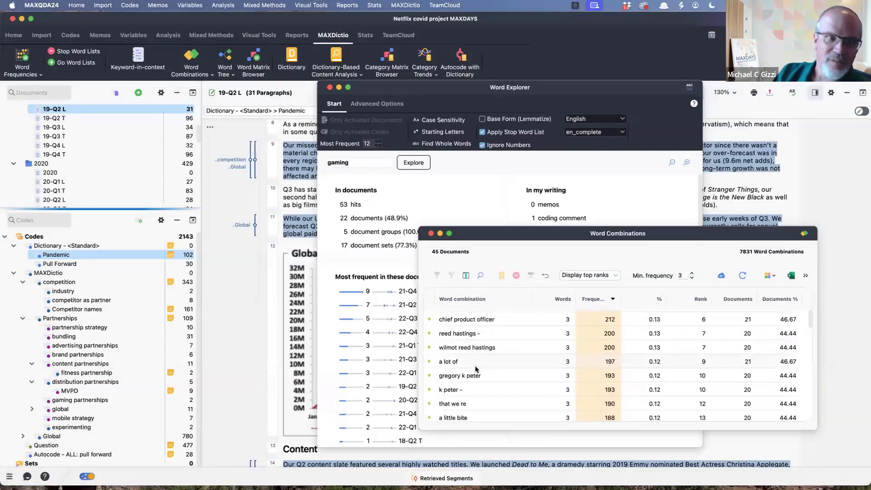
{"action": "scroll", "coordinate": [476, 368], "scroll_direction": "down", "scroll_amount": 6}
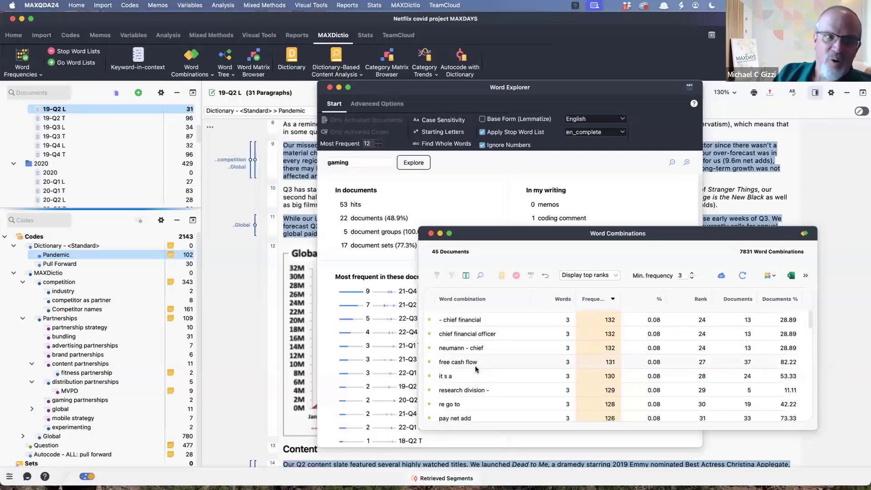
{"action": "scroll", "coordinate": [476, 369], "scroll_direction": "down", "scroll_amount": 5}
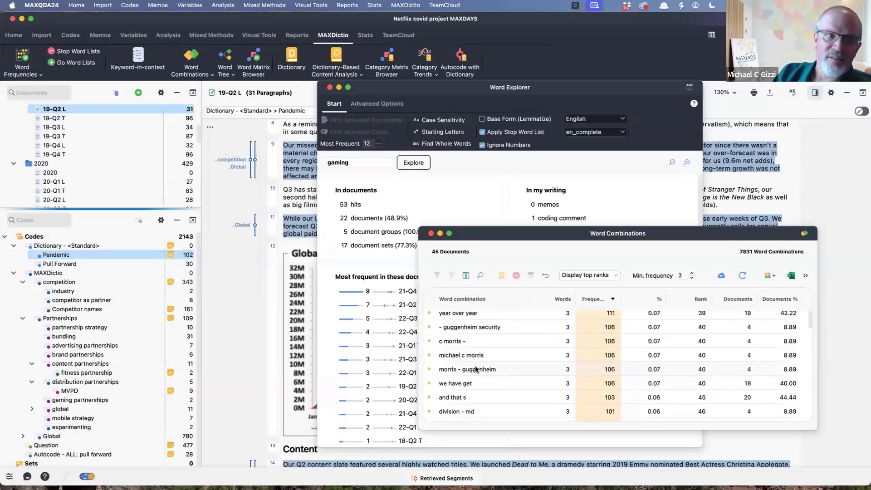
{"action": "scroll", "coordinate": [476, 368], "scroll_direction": "down", "scroll_amount": 5}
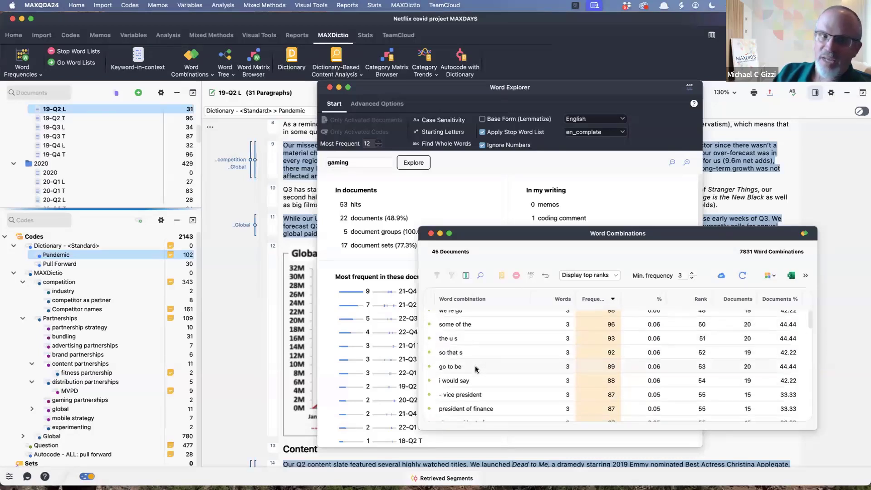
{"action": "scroll", "coordinate": [475, 368], "scroll_direction": "down", "scroll_amount": 1}
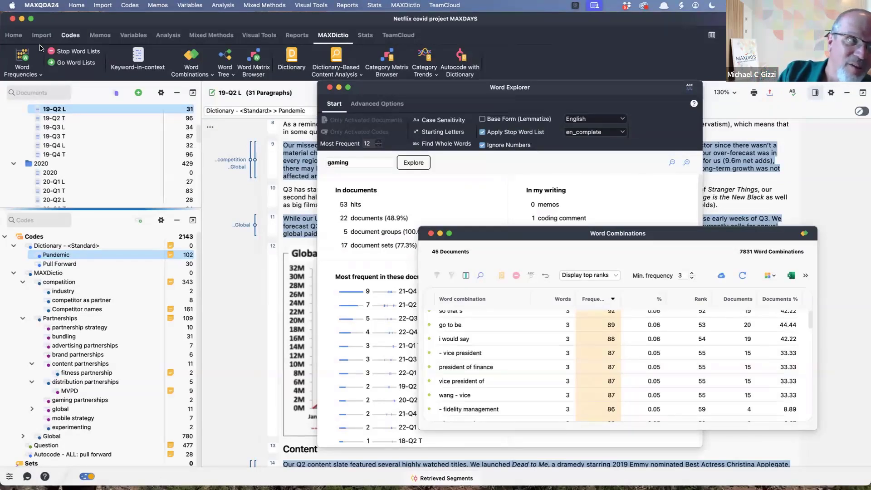
- Generate the word frequency list with the preset options and look over its most frequent words
{"action": "left_click", "coordinate": [19, 55]}
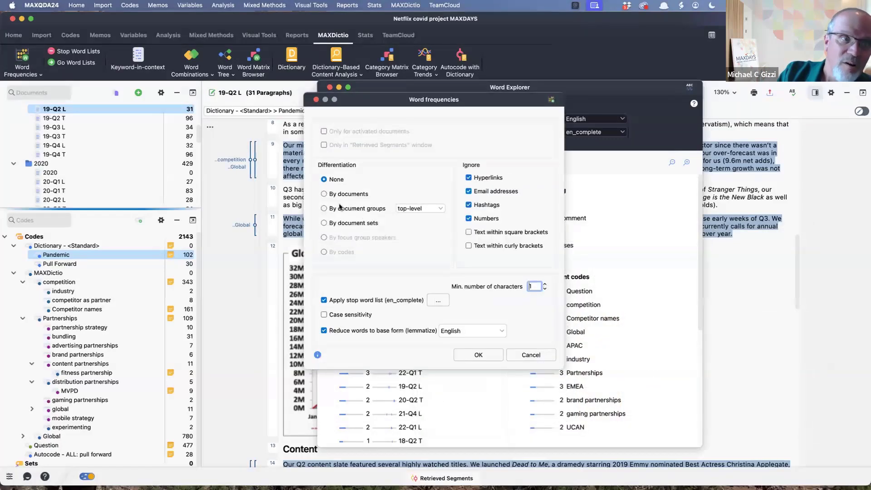
{"action": "left_click", "coordinate": [469, 354]}
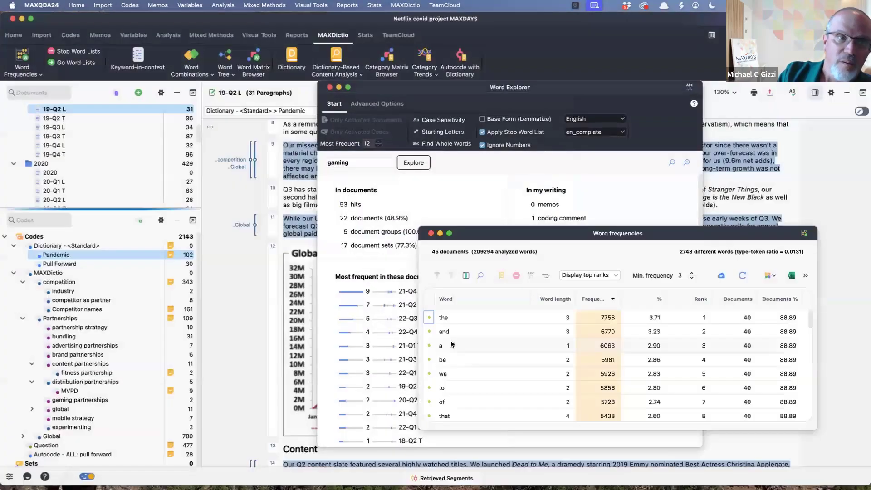
{"action": "scroll", "coordinate": [483, 346], "scroll_direction": "down", "scroll_amount": 5}
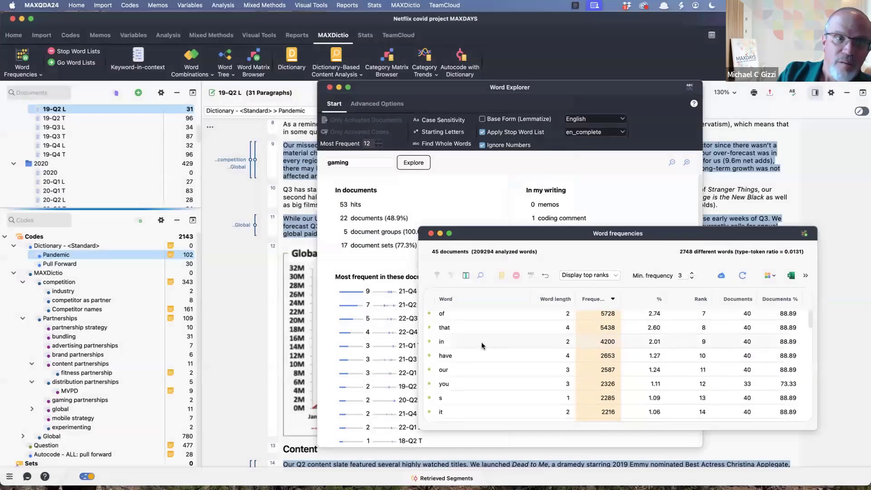
- Sort the word frequency list by word length, longest first, and read through the longest words
{"action": "left_click", "coordinate": [559, 299]}
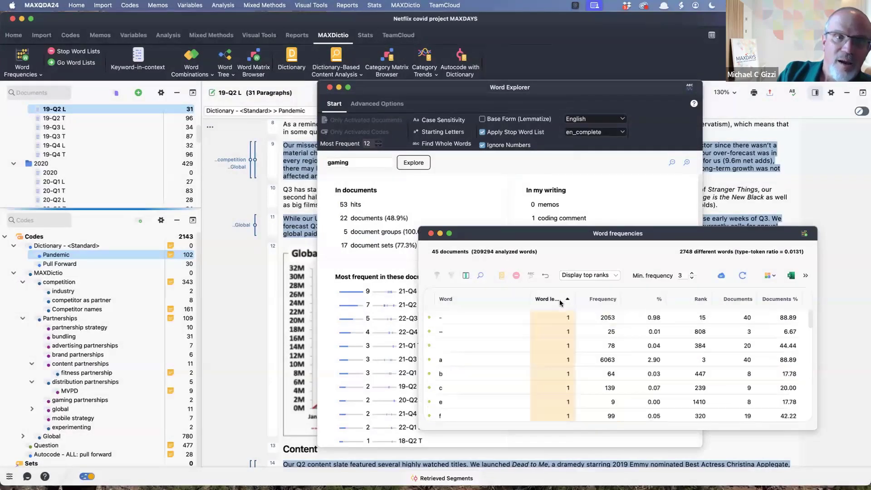
{"action": "left_click", "coordinate": [560, 300]}
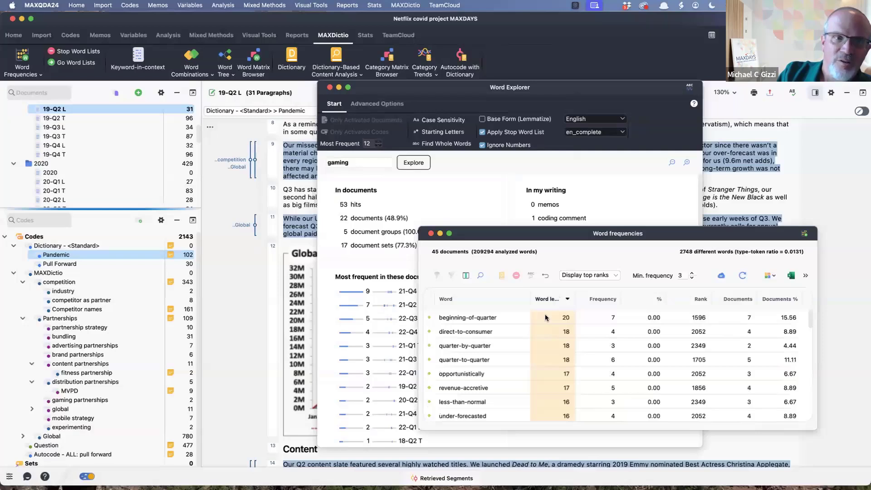
{"action": "scroll", "coordinate": [535, 349], "scroll_direction": "down", "scroll_amount": 8}
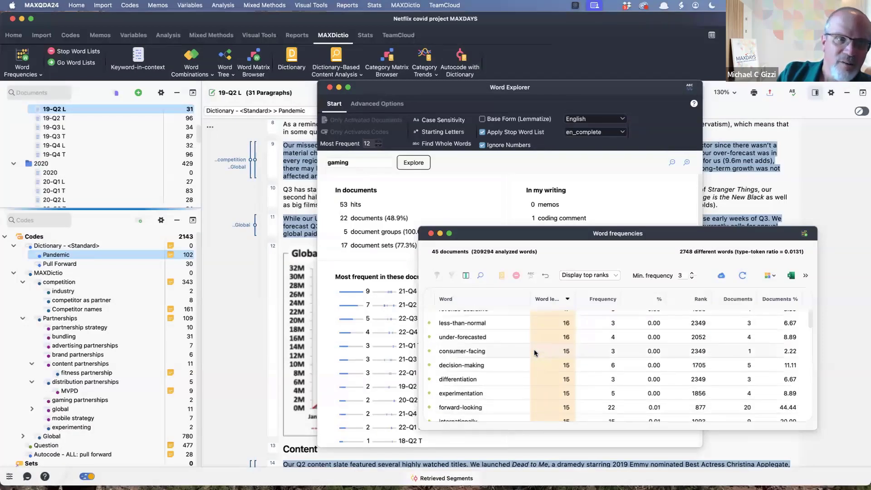
{"action": "scroll", "coordinate": [535, 349], "scroll_direction": "down", "scroll_amount": 4}
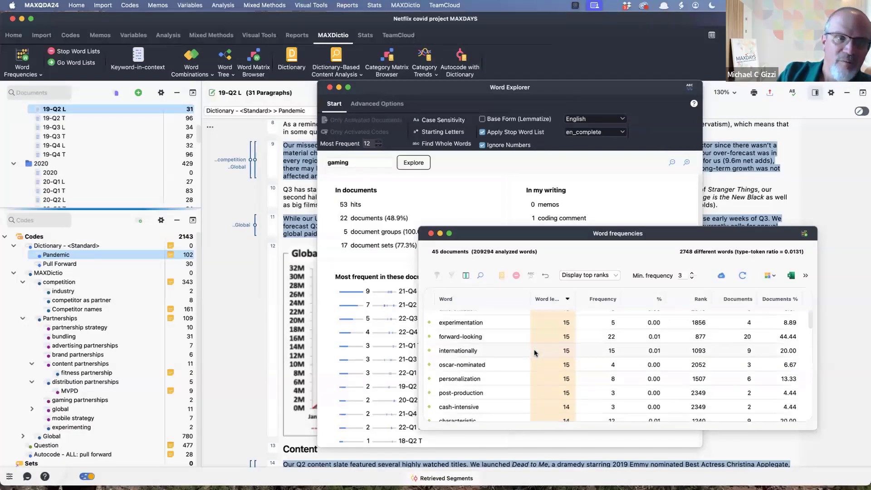
{"action": "scroll", "coordinate": [535, 349], "scroll_direction": "down", "scroll_amount": 4}
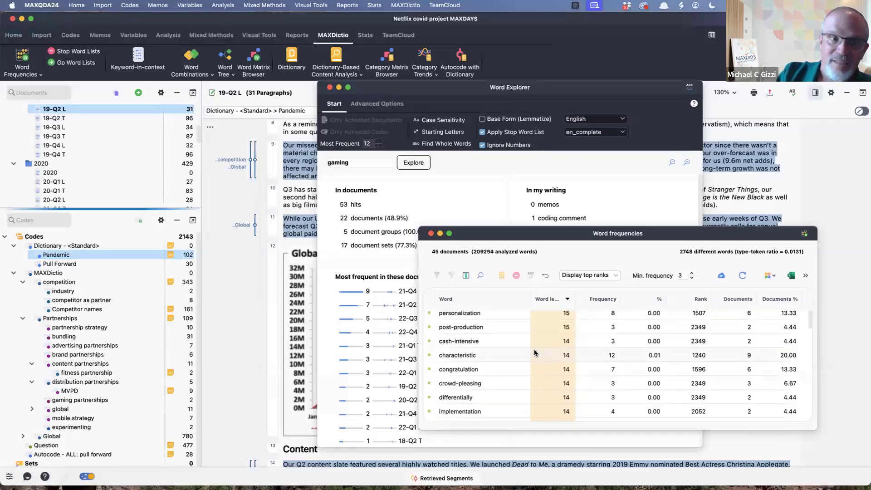
{"action": "scroll", "coordinate": [535, 349], "scroll_direction": "down", "scroll_amount": 3}
{"action": "scroll", "coordinate": [534, 353], "scroll_direction": "up", "scroll_amount": 1}
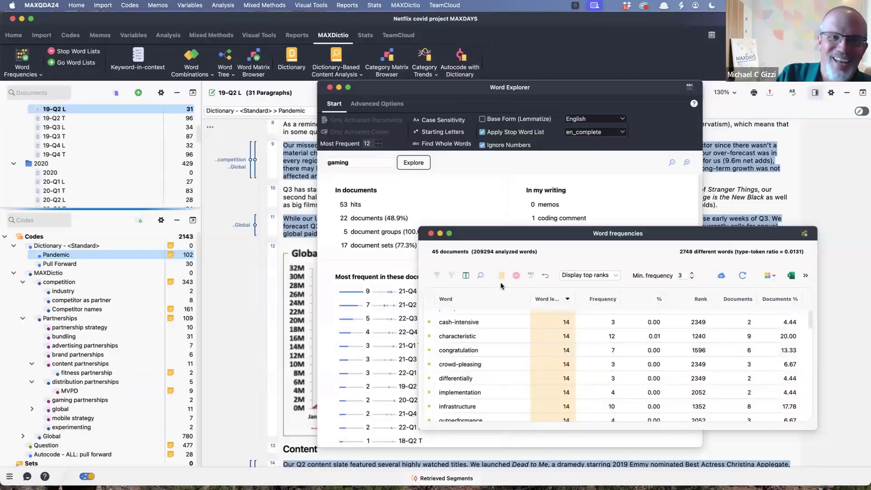
{"action": "left_click_drag", "start_coordinate": [563, 233], "coordinate": [525, 181]}
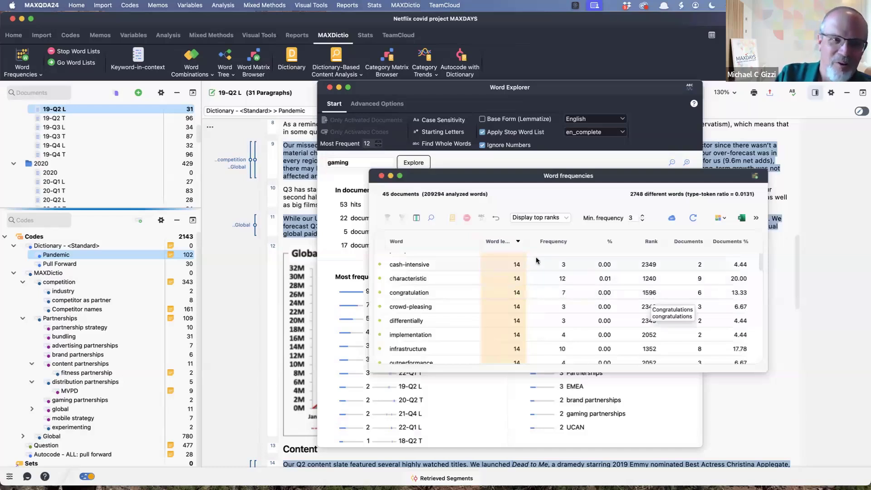
{"action": "scroll", "coordinate": [561, 287], "scroll_direction": "down", "scroll_amount": 1}
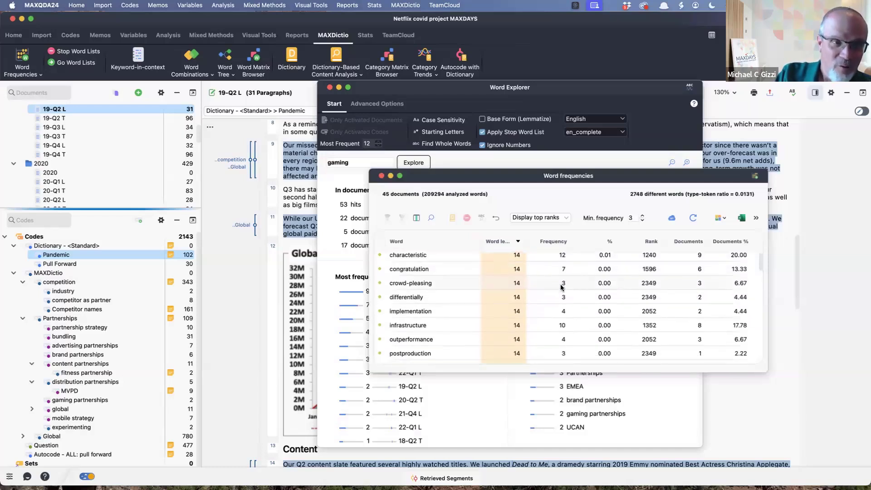
{"action": "scroll", "coordinate": [561, 287], "scroll_direction": "down", "scroll_amount": 1}
{"action": "scroll", "coordinate": [562, 287], "scroll_direction": "up", "scroll_amount": 1}
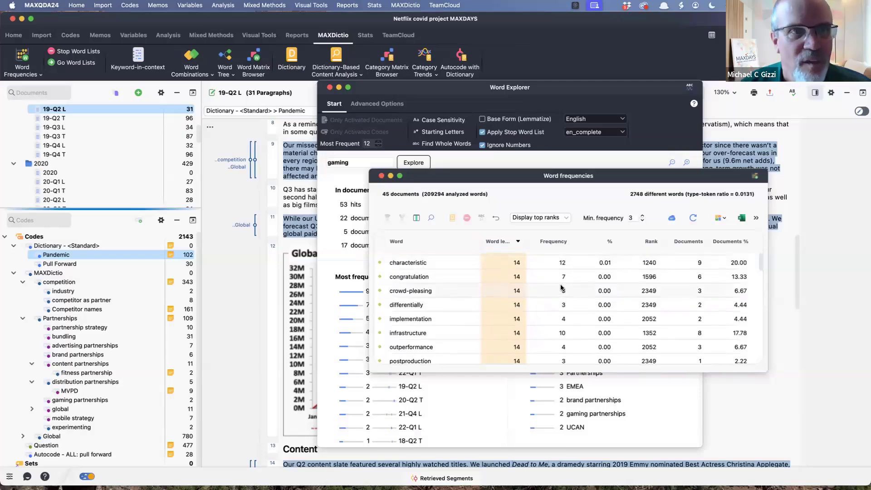
- Open the Dictionary beside the word frequency list and add the word "crowd-pleasing" to the Pull Forward category of the <Standard> dictionary
{"action": "left_click_drag", "start_coordinate": [633, 172], "coordinate": [312, 144]}
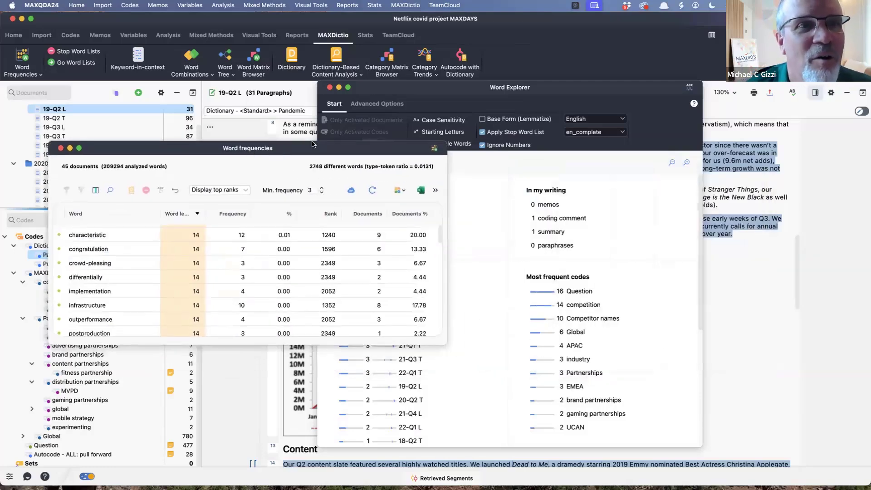
{"action": "left_click", "coordinate": [292, 61]}
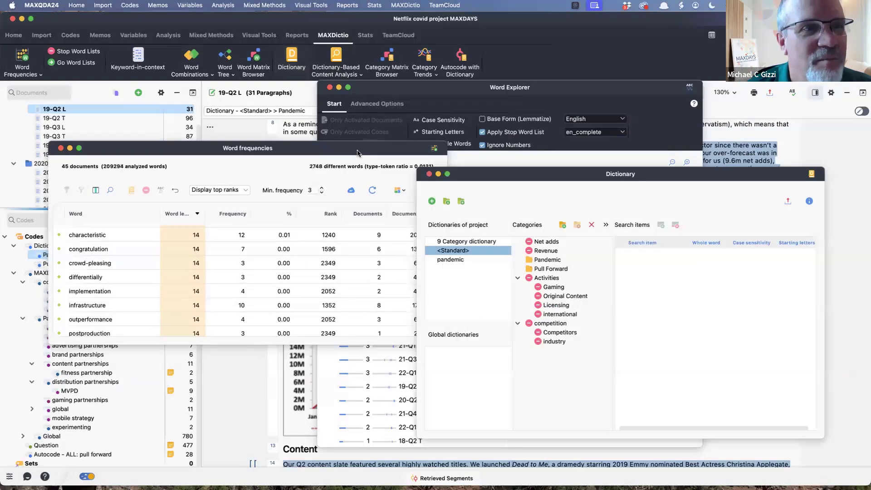
{"action": "left_click", "coordinate": [92, 264]}
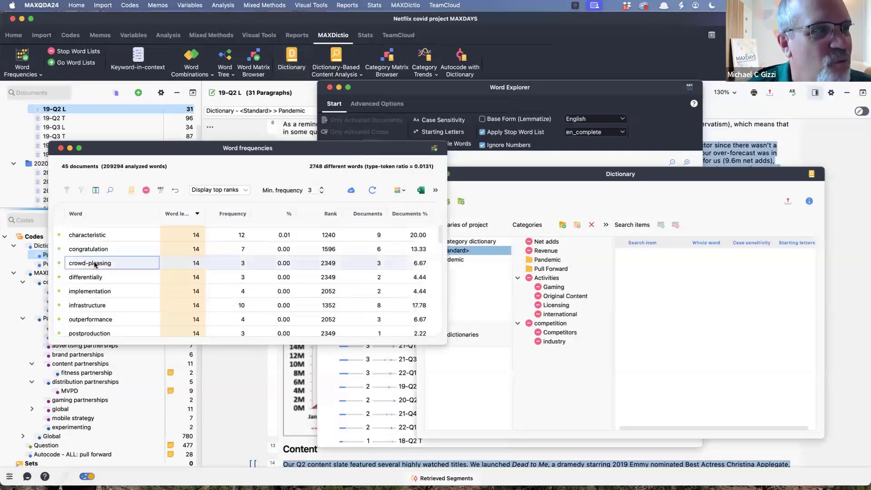
{"action": "left_click_drag", "start_coordinate": [94, 263], "coordinate": [636, 280]}
{"action": "left_click", "coordinate": [569, 269]}
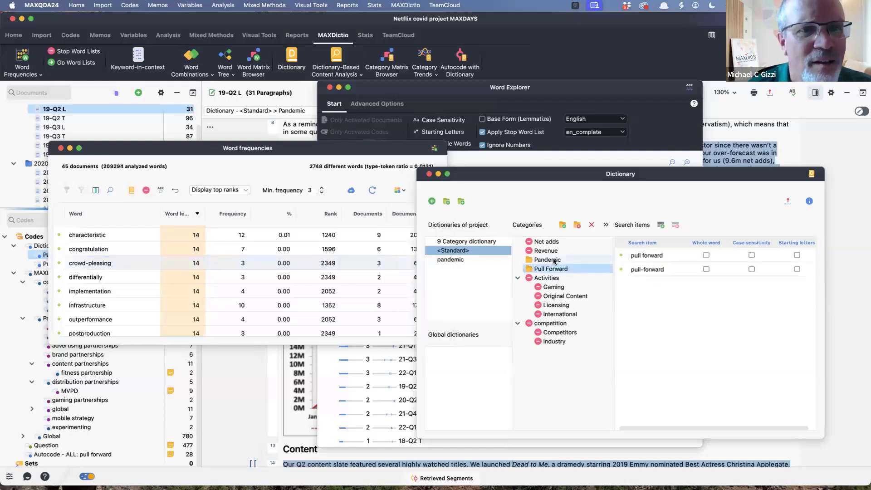
{"action": "left_click_drag", "start_coordinate": [99, 264], "coordinate": [636, 274]}
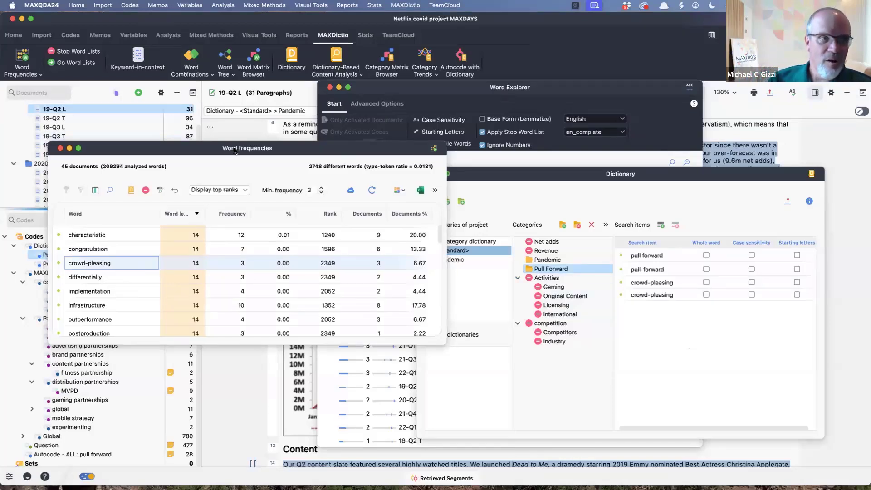
- Read further down the word frequency list and close its window, leaving the Dictionary open
{"action": "left_click_drag", "start_coordinate": [219, 144], "coordinate": [354, 153]}
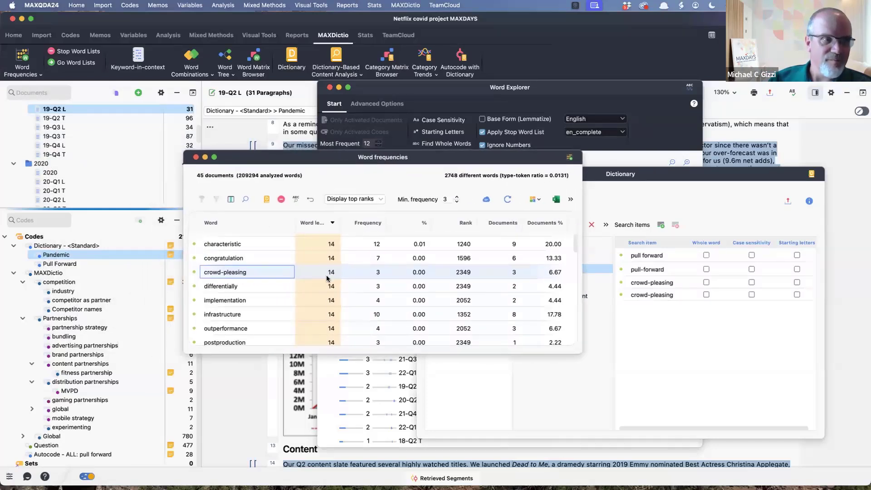
{"action": "scroll", "coordinate": [313, 274], "scroll_direction": "down", "scroll_amount": 5}
{"action": "scroll", "coordinate": [327, 279], "scroll_direction": "down", "scroll_amount": 2}
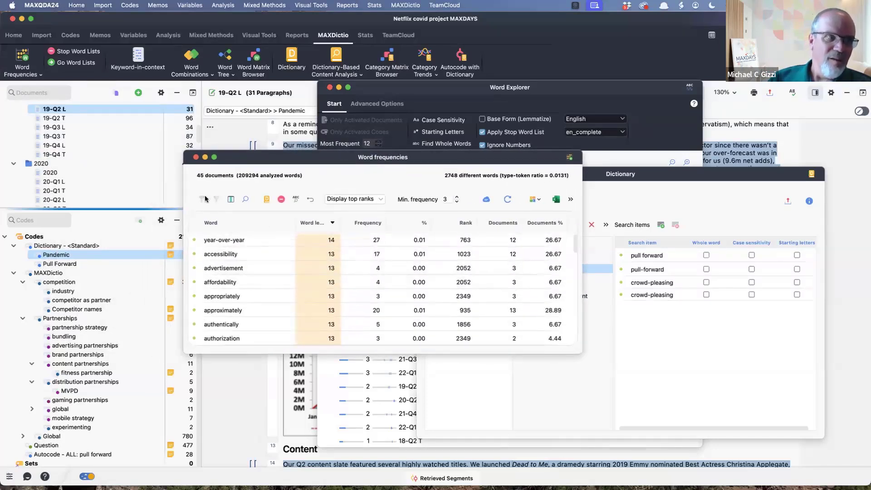
{"action": "left_click", "coordinate": [196, 157]}
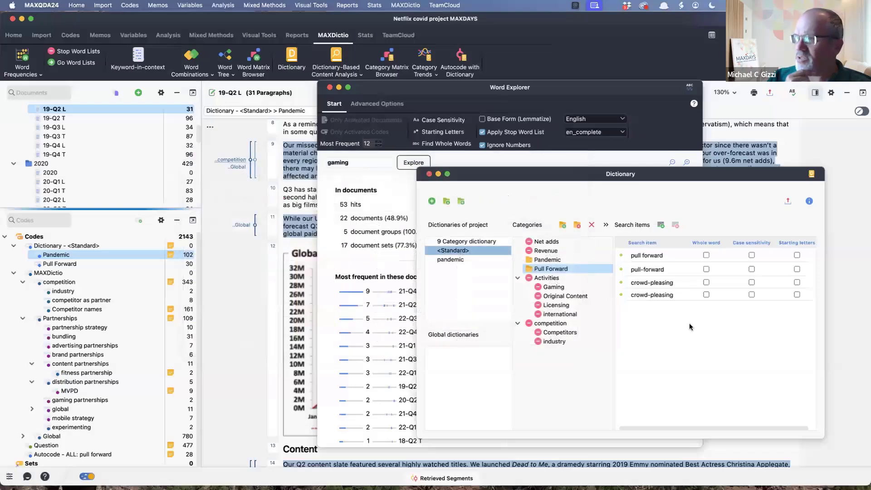